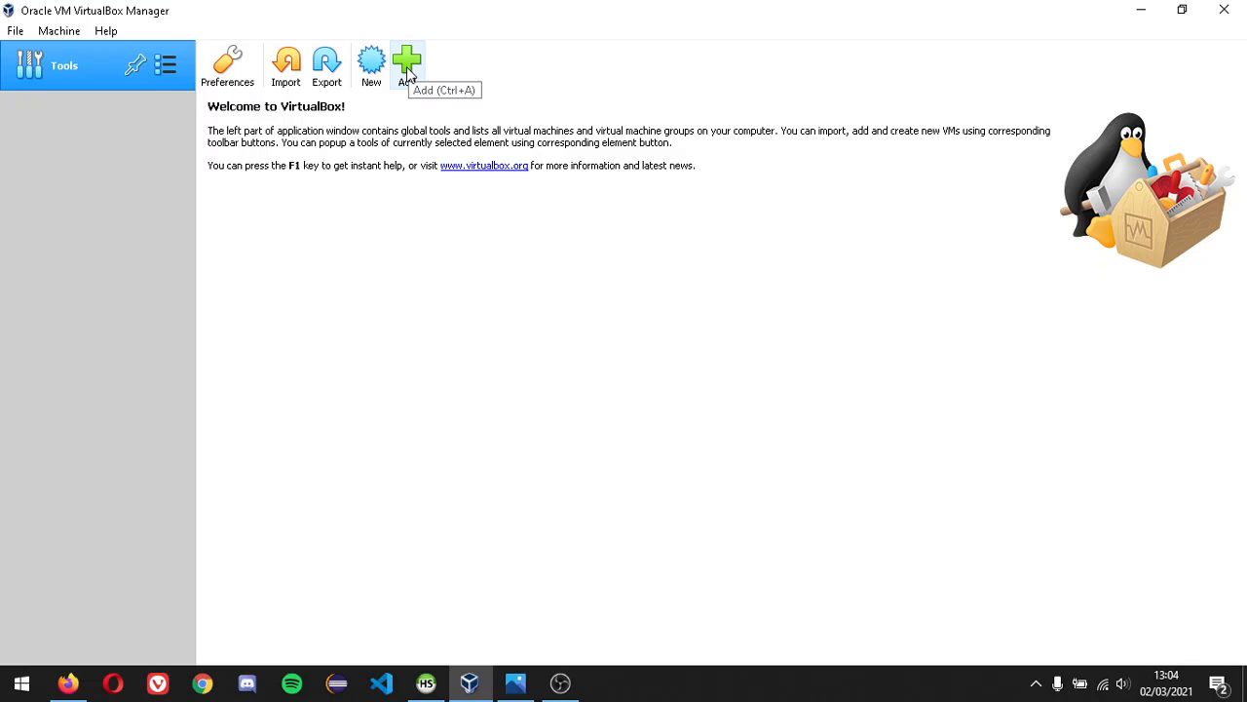
- Start adding an existing virtual machine, then cancel that file dialog
left_click(403, 68)
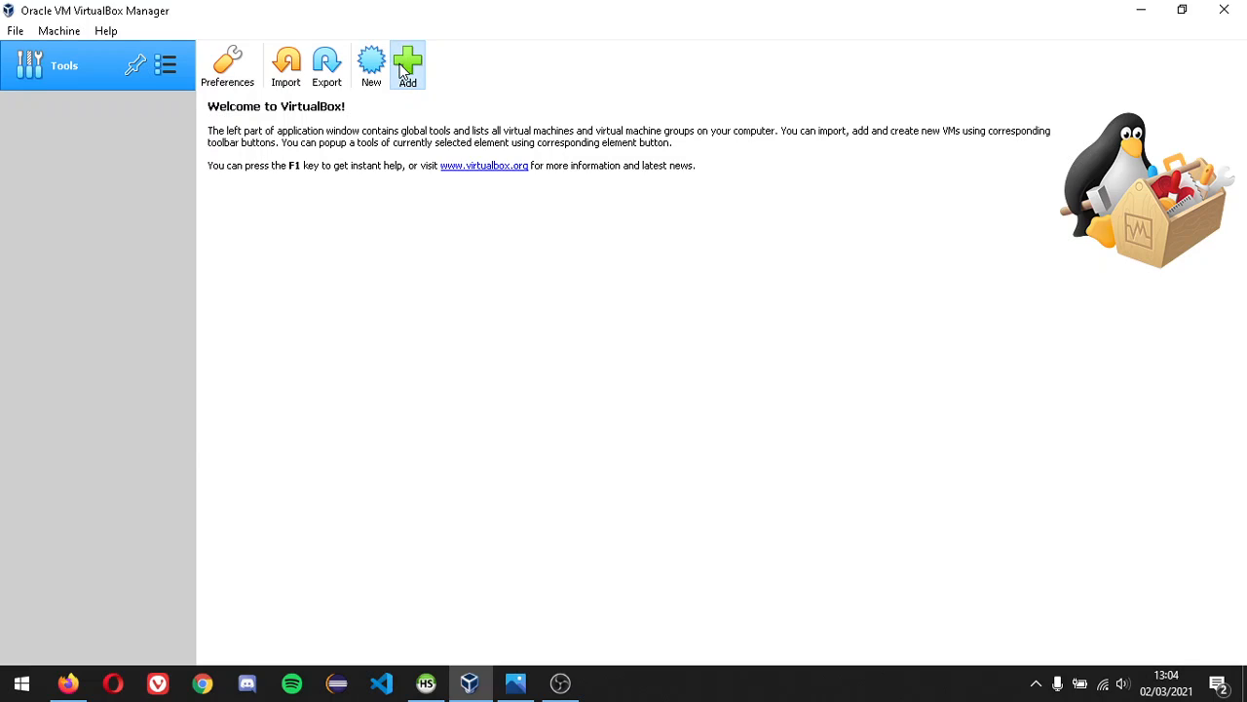
left_click(565, 430)
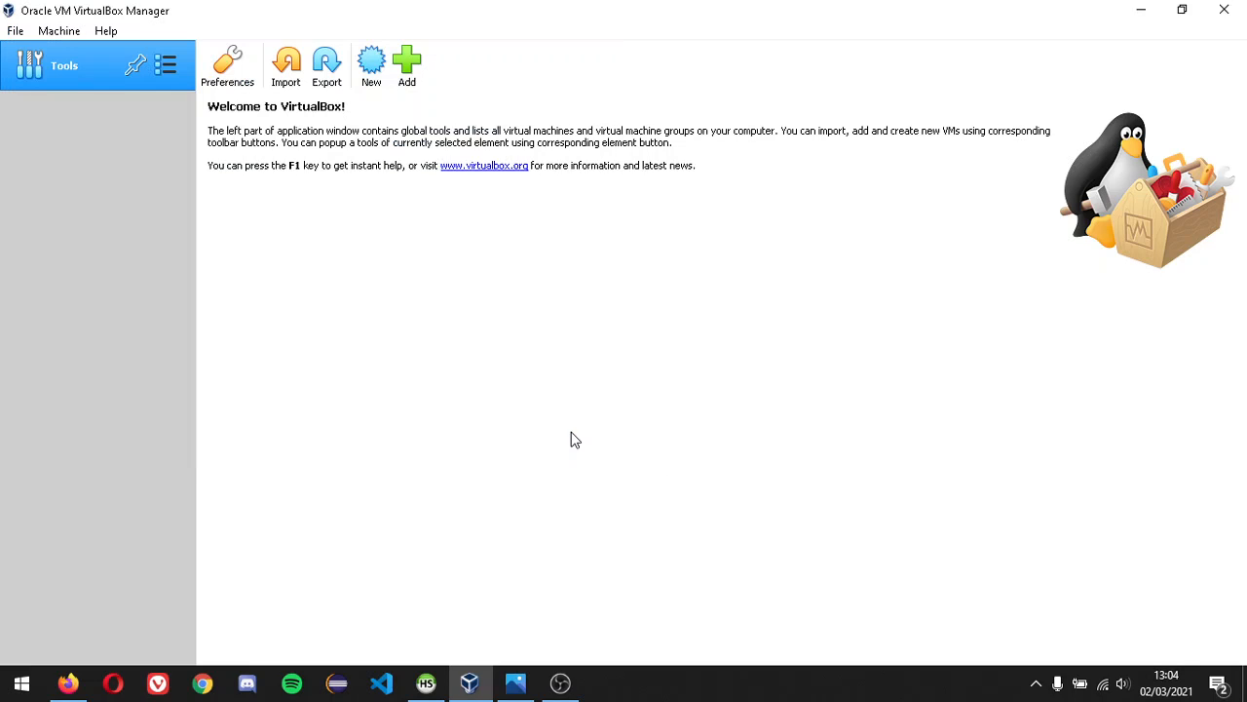
- Name the new machine 'Linux Mint' (Linux, Ubuntu 64-bit) and raise its memory allocation
left_click(372, 66)
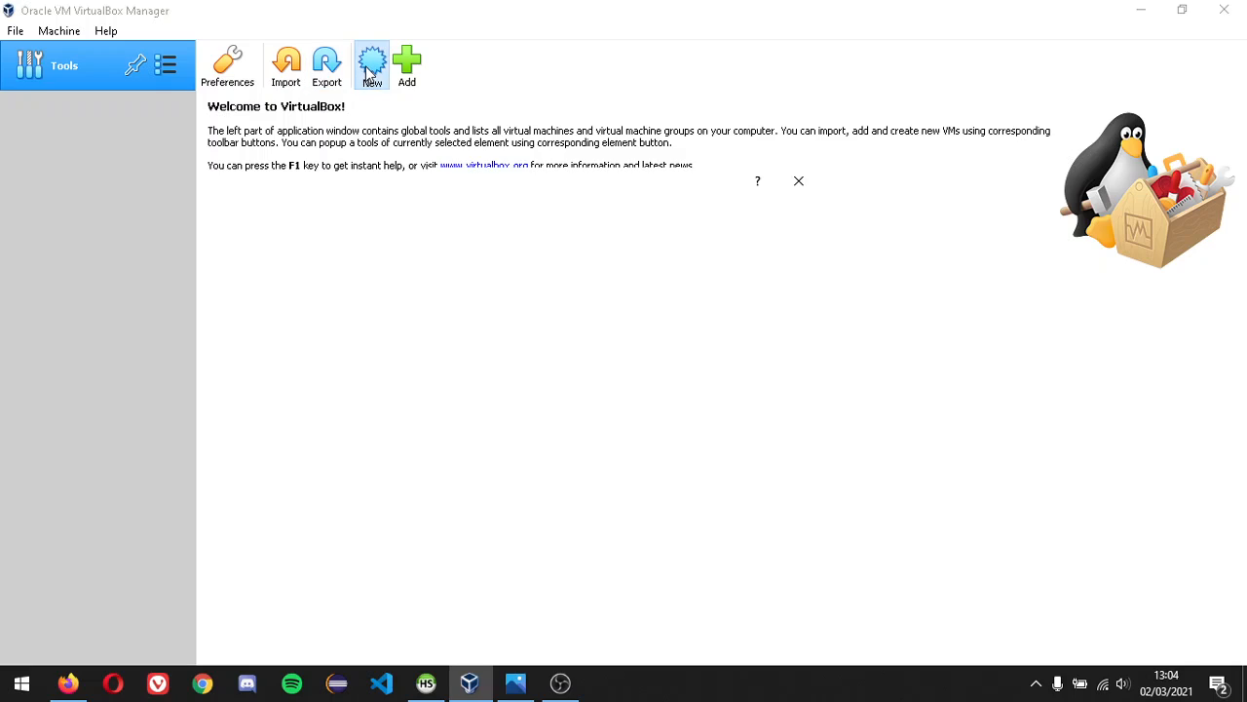
type("Linux")
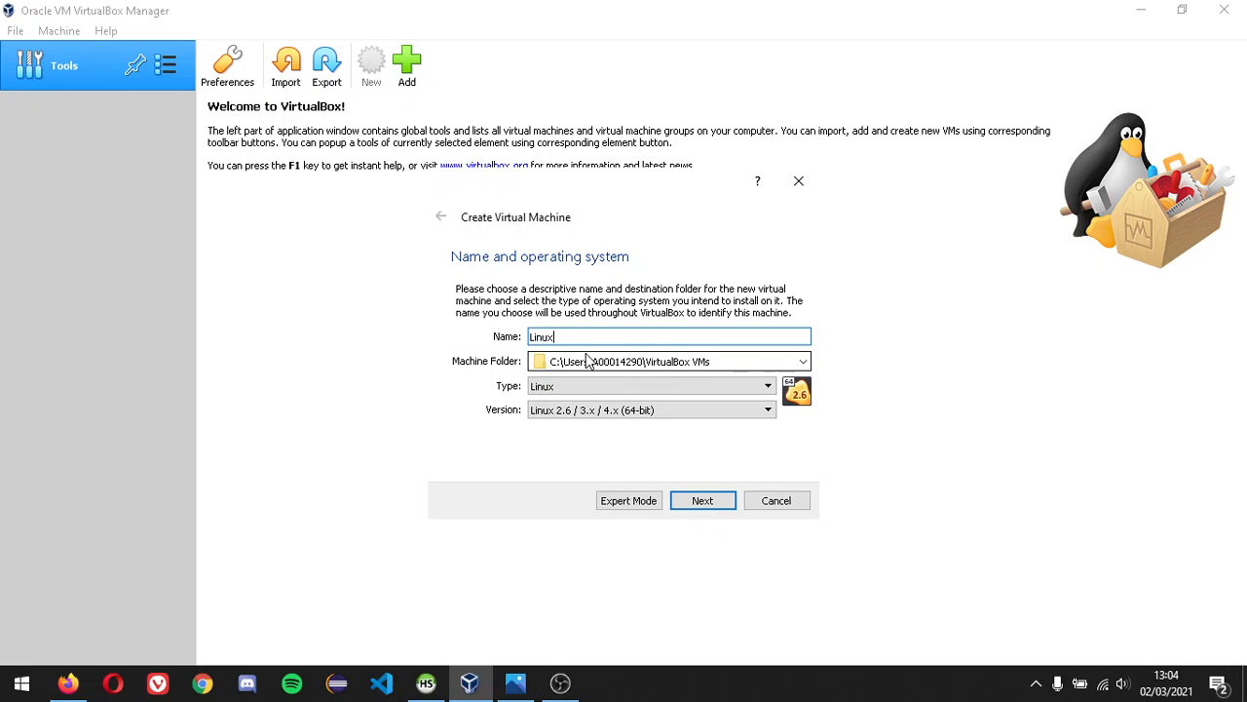
type(" Mint")
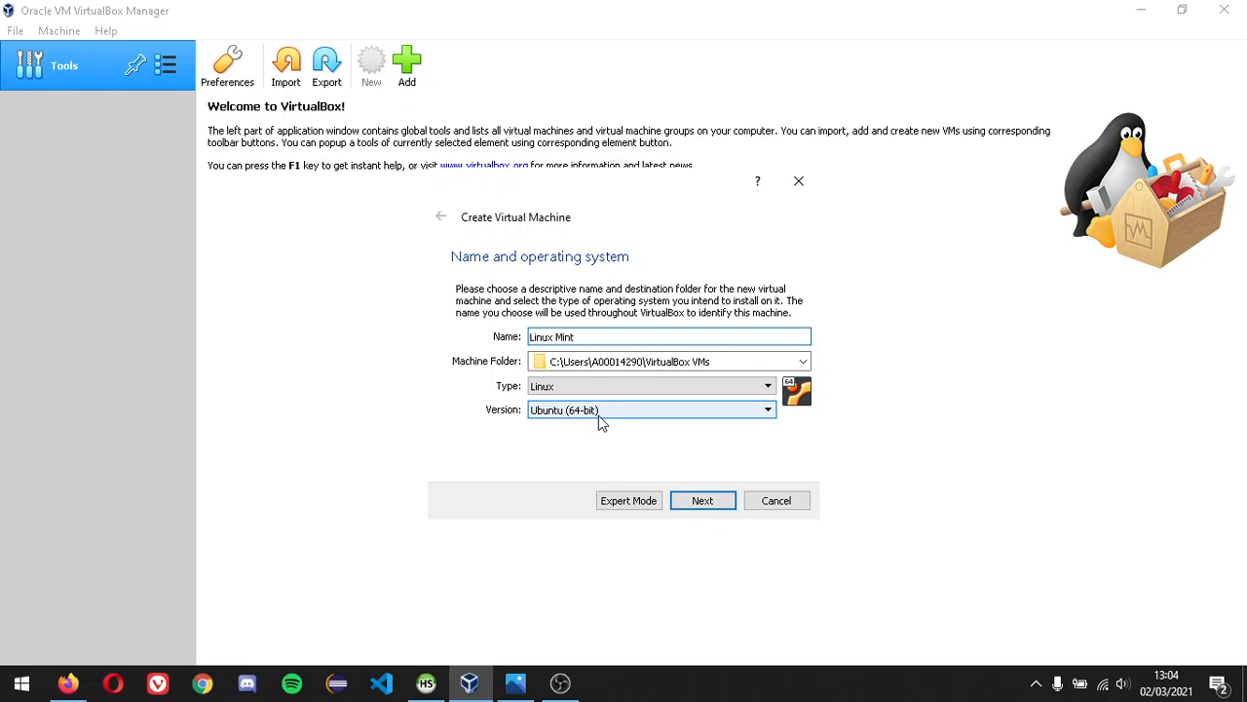
left_click(689, 512)
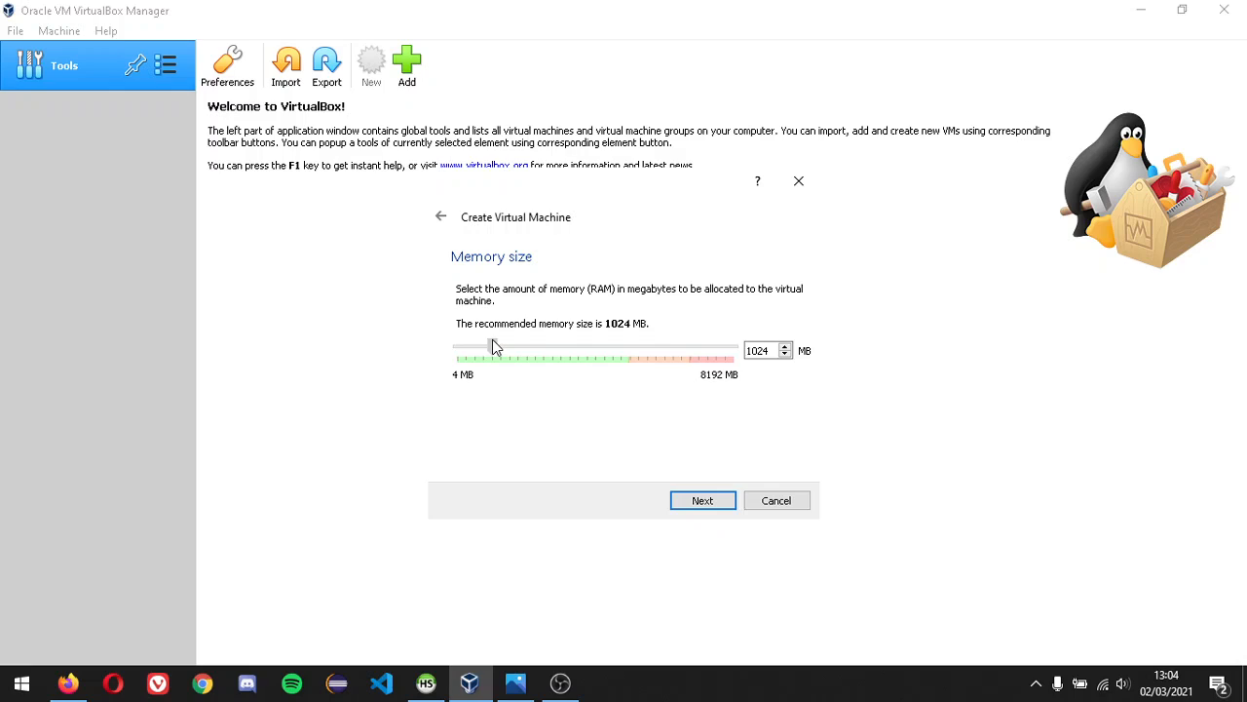
left_click_drag(529, 341, 602, 361)
left_click(700, 503)
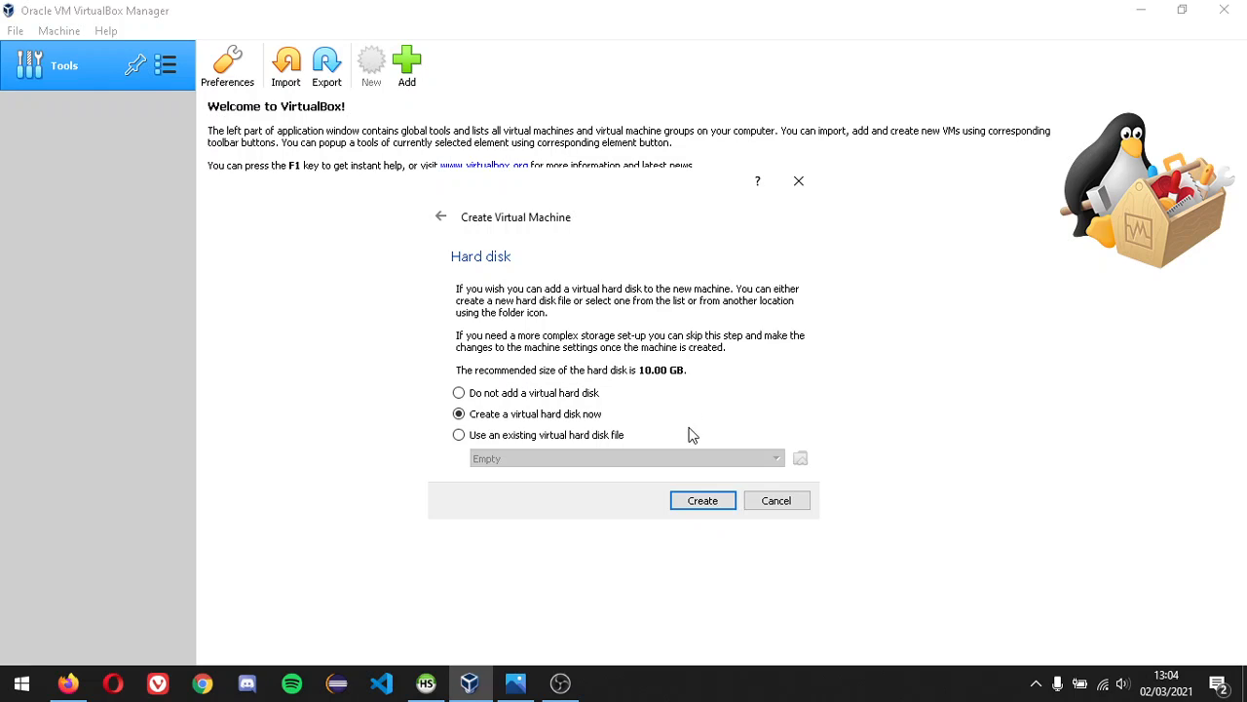
- Give the machine a dynamically allocated 74.55 GB VDI virtual hard disk
left_click(702, 504)
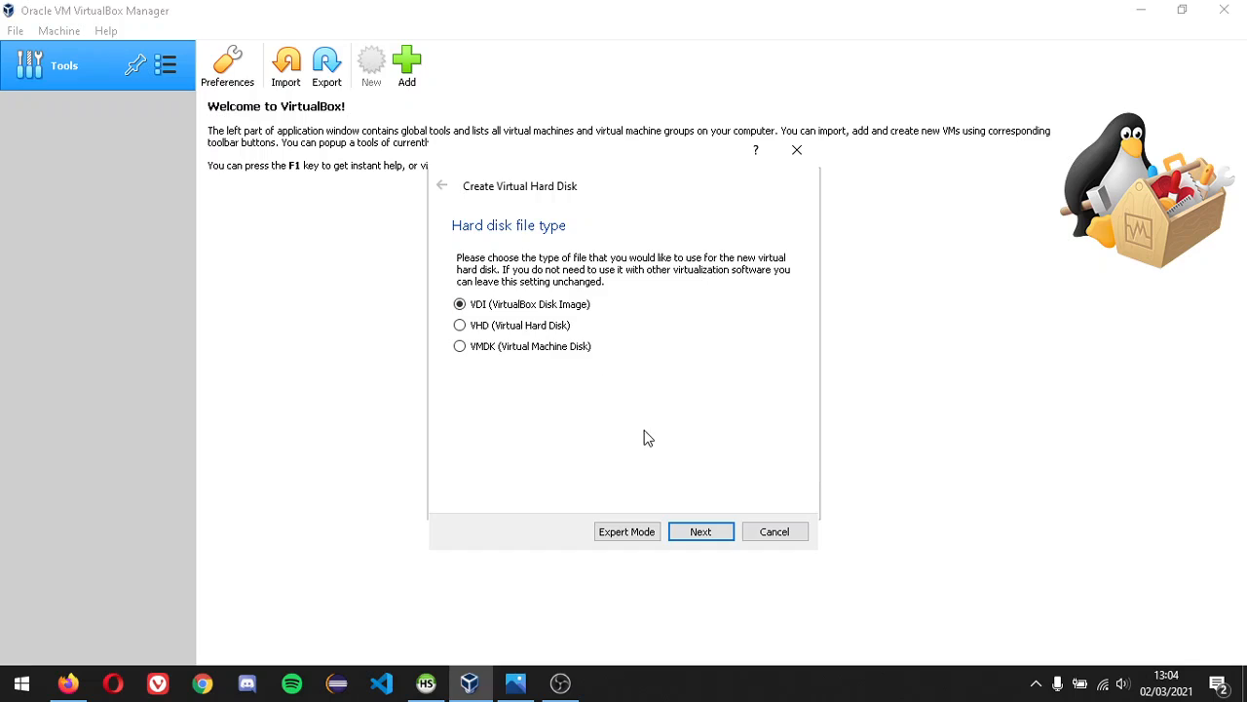
left_click(701, 534)
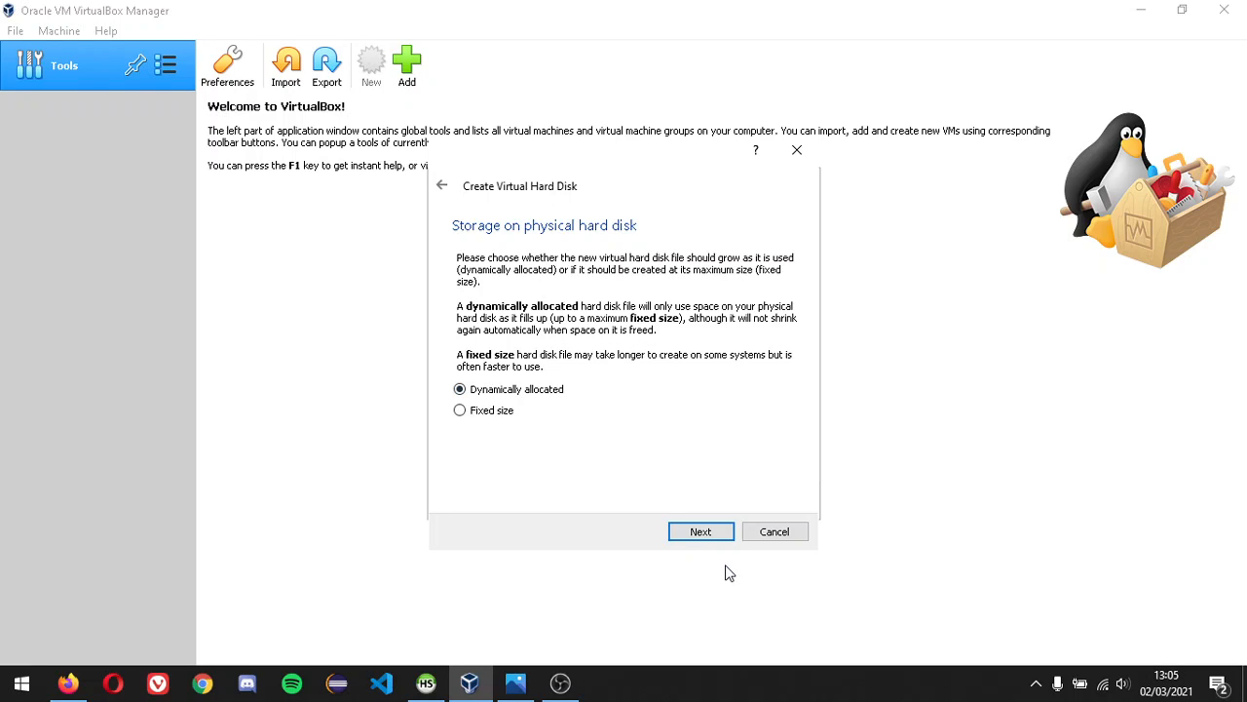
left_click(701, 534)
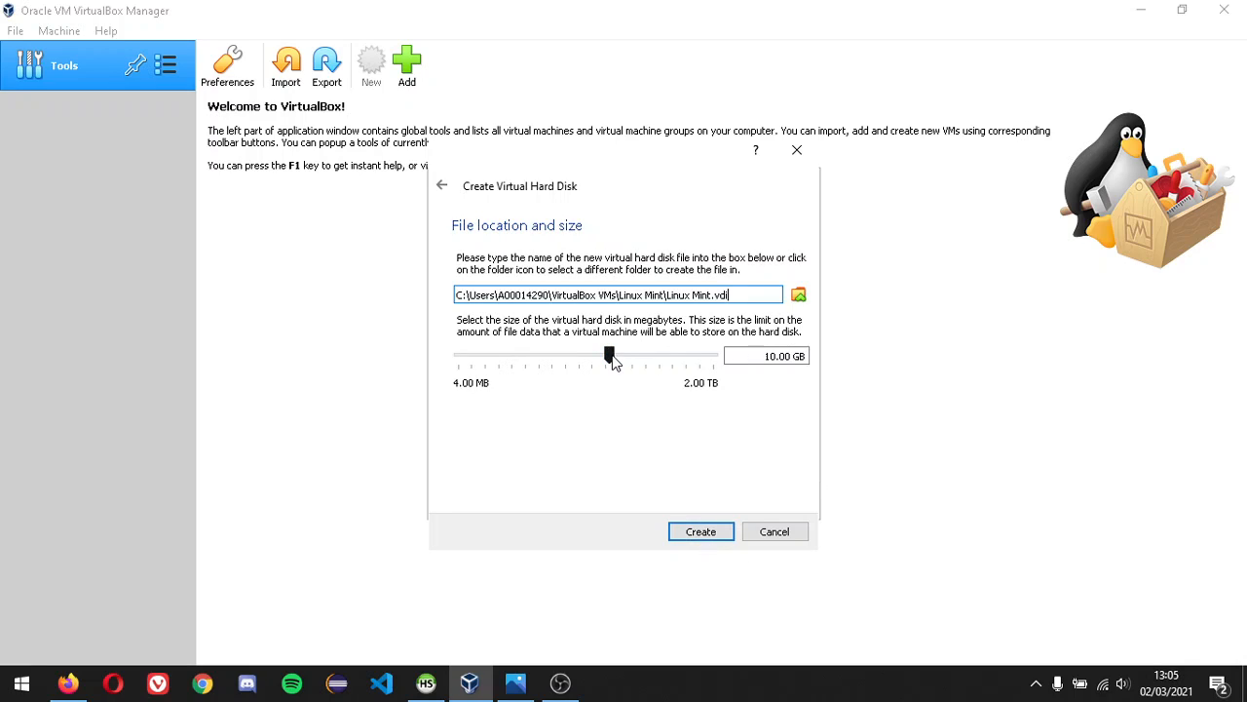
mouse_move(612, 360)
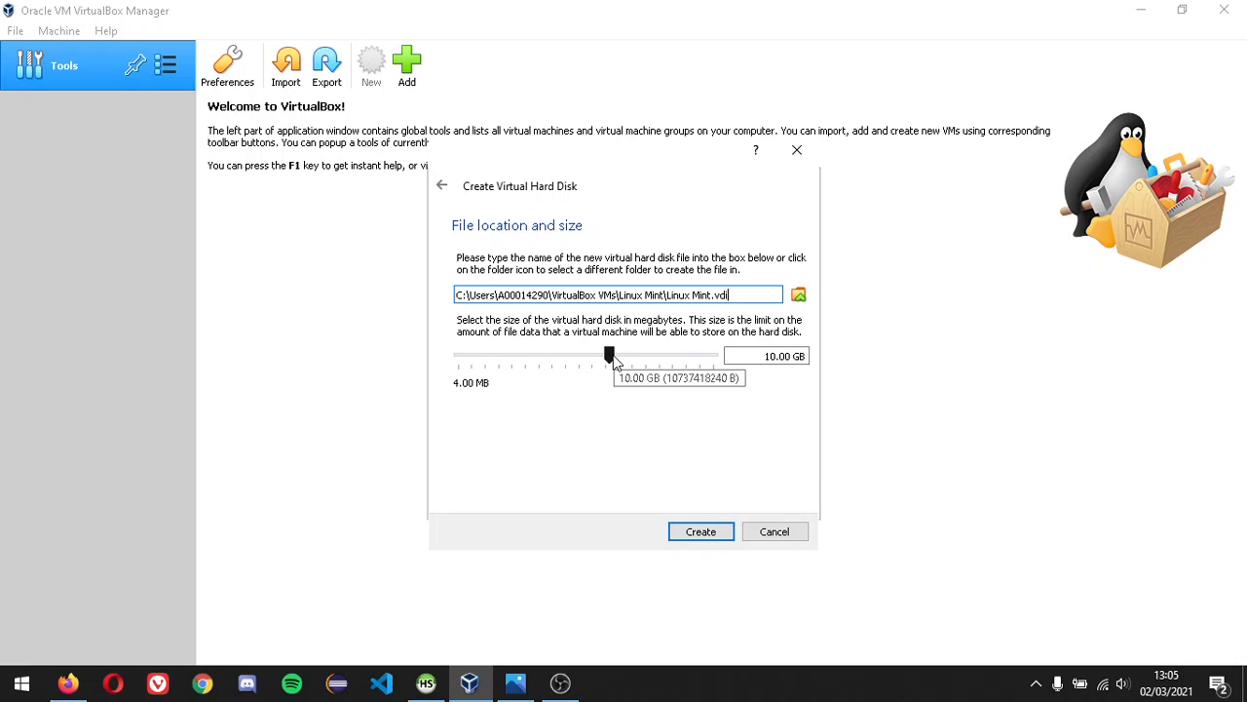
left_click_drag(612, 359, 651, 357)
mouse_move(651, 357)
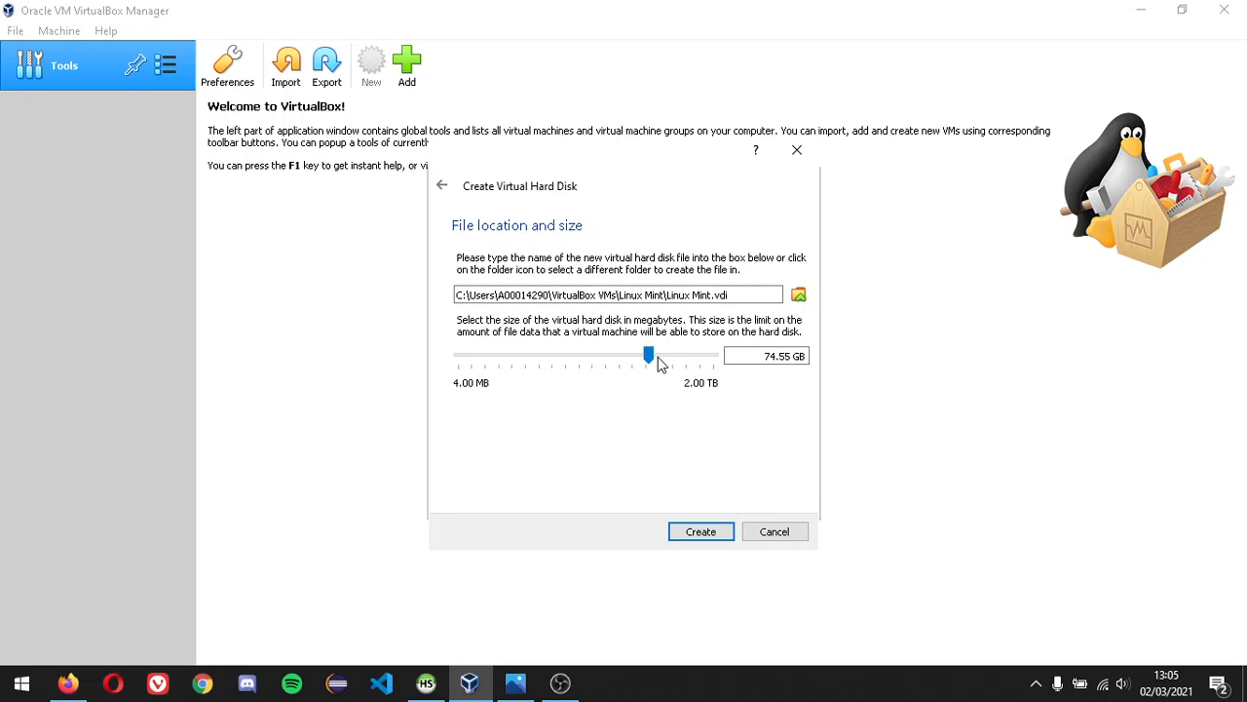
left_click(701, 533)
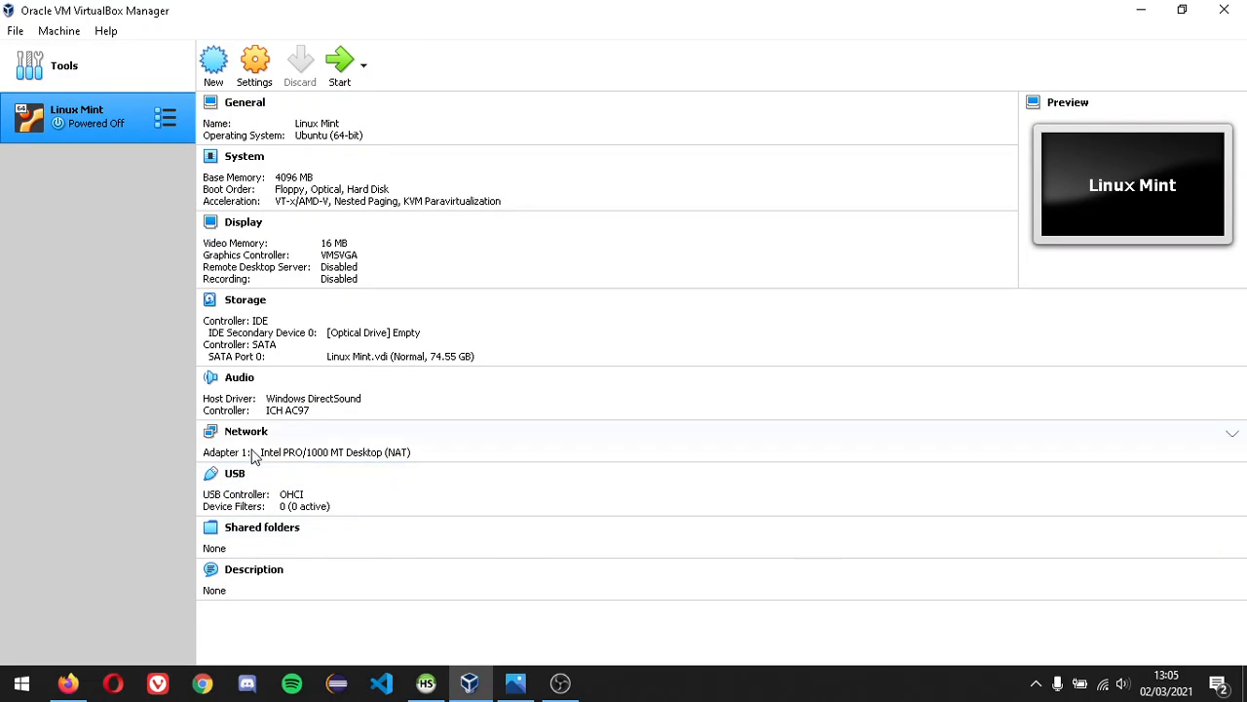
- Start the machine using linuxmint-20.1-cinnamon-64bit.iso from the Desktop as the start-up disk
left_click(347, 63)
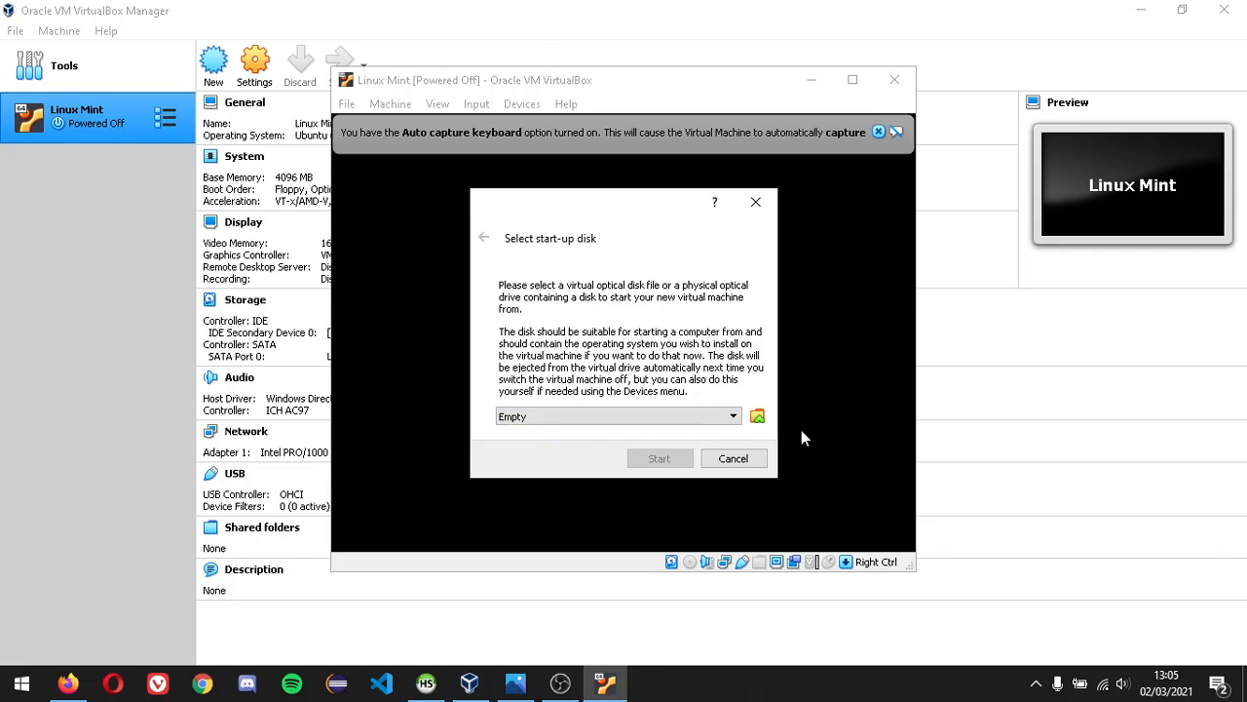
left_click(758, 417)
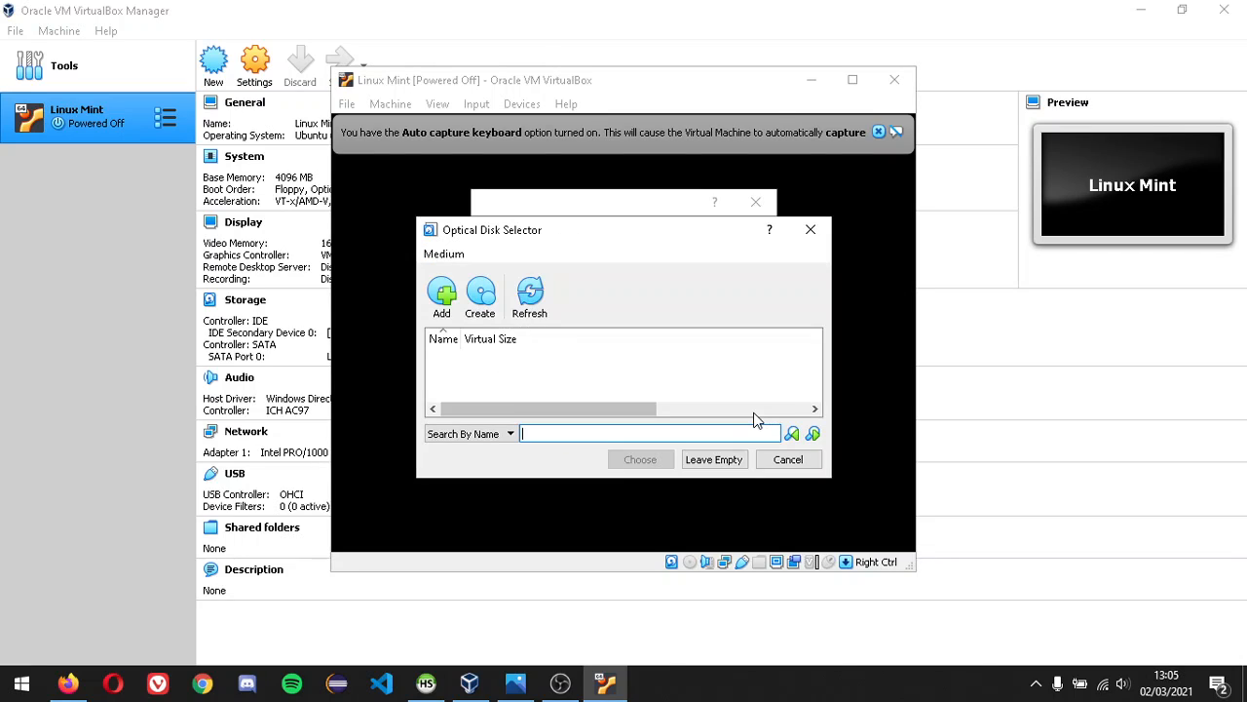
left_click(443, 295)
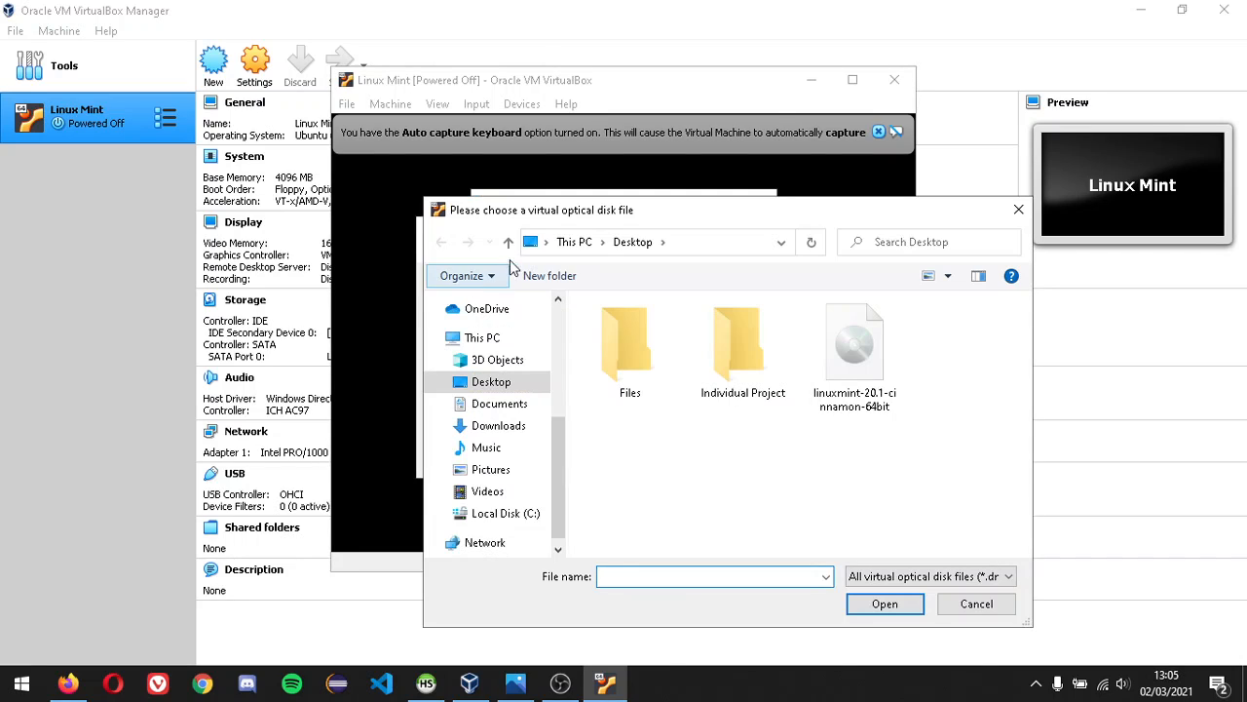
left_click(854, 407)
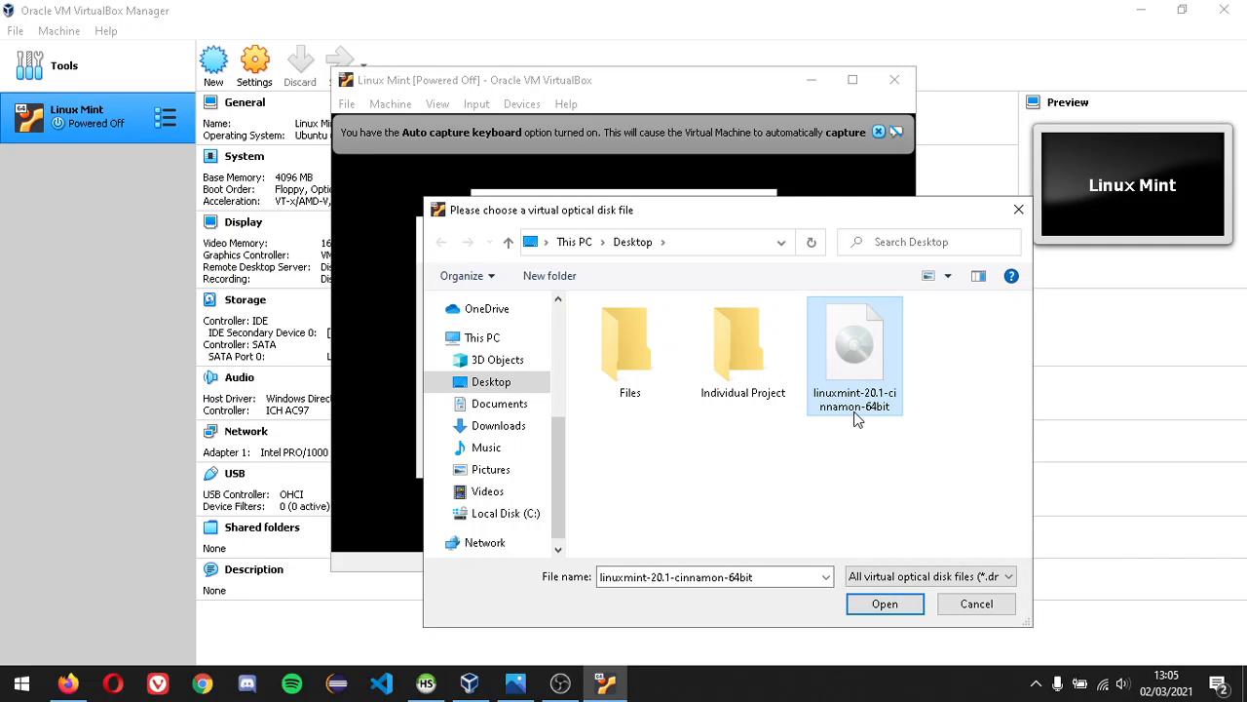
left_click(895, 604)
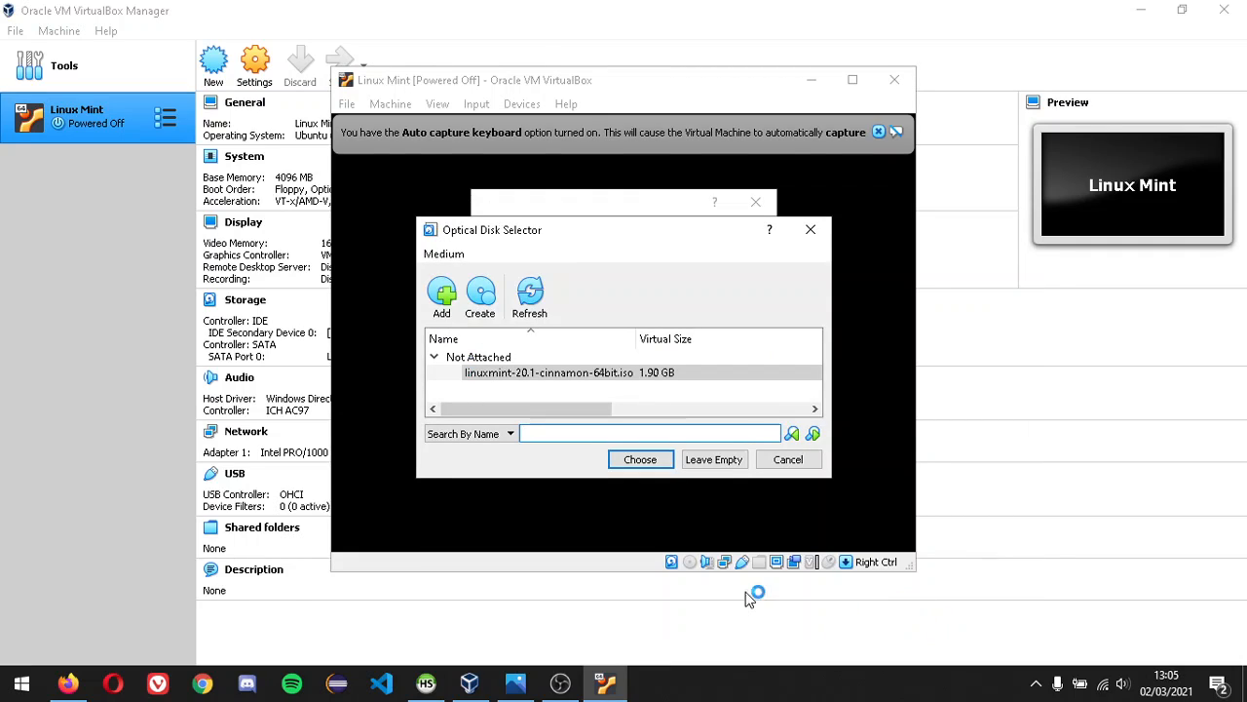
left_click(665, 463)
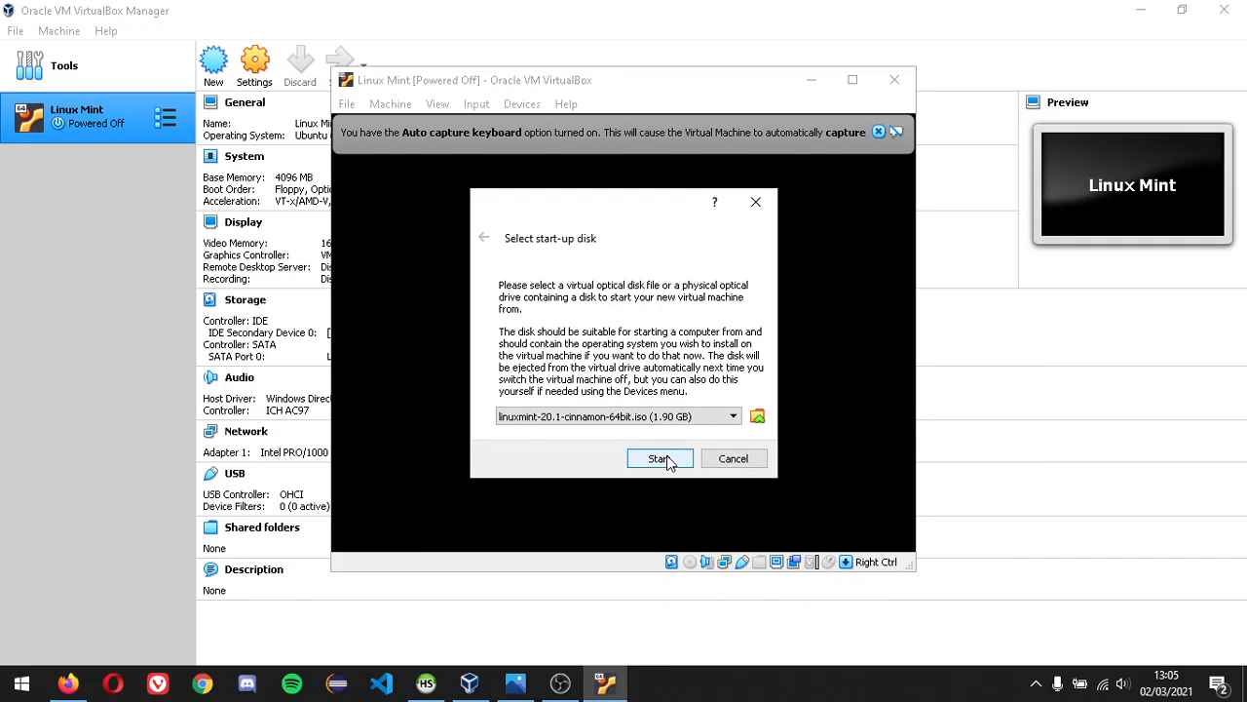
left_click(669, 462)
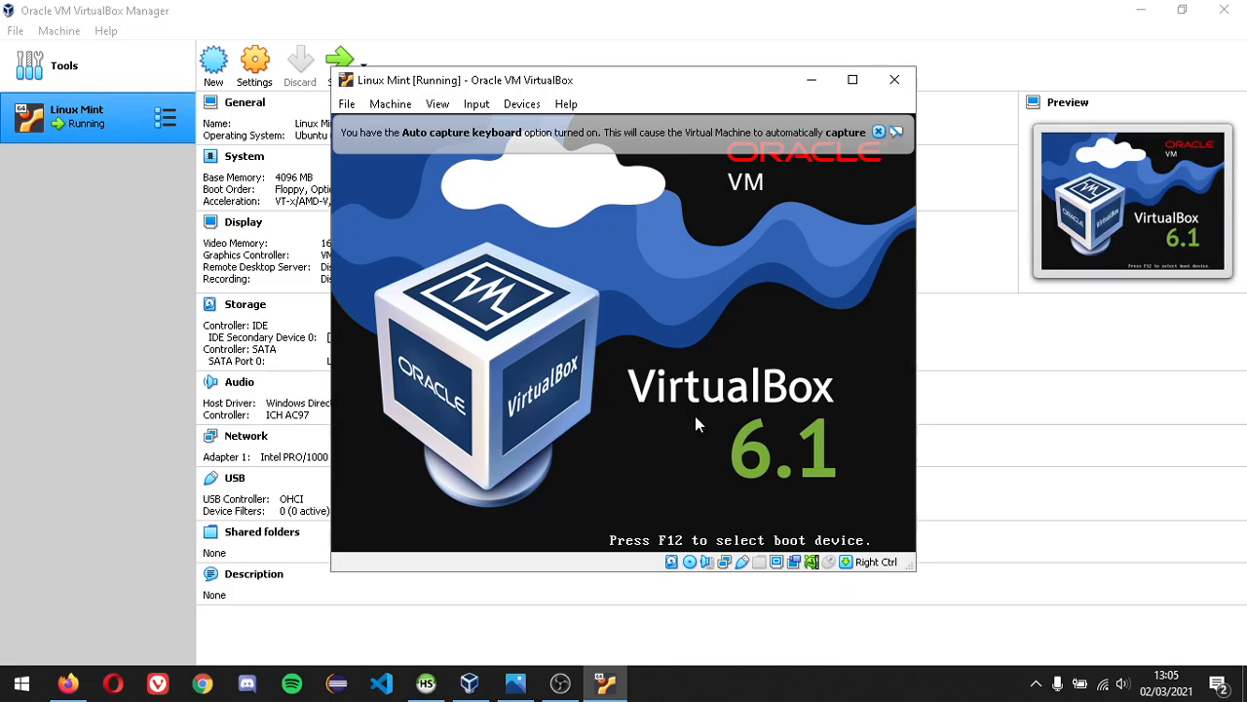
- Maximise the VM window, boot Start Linux Mint, and dismiss the keyboard, mouse and network notices
left_click(852, 79)
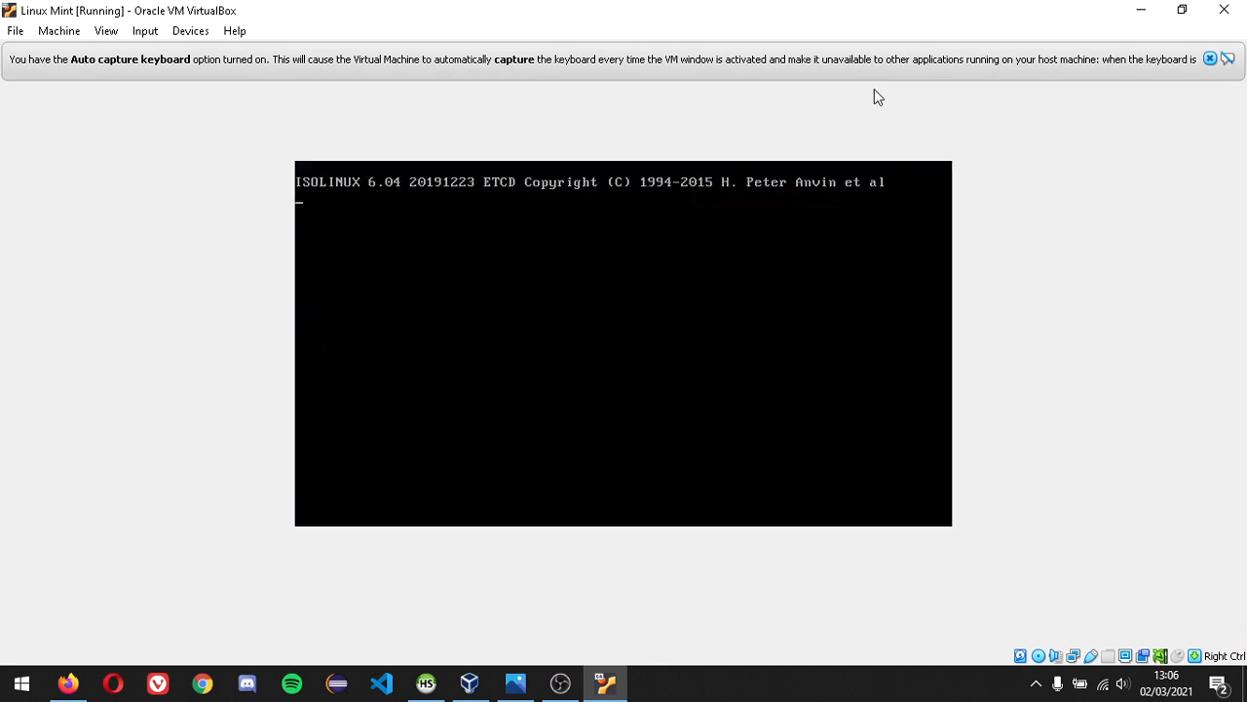
left_click(1210, 58)
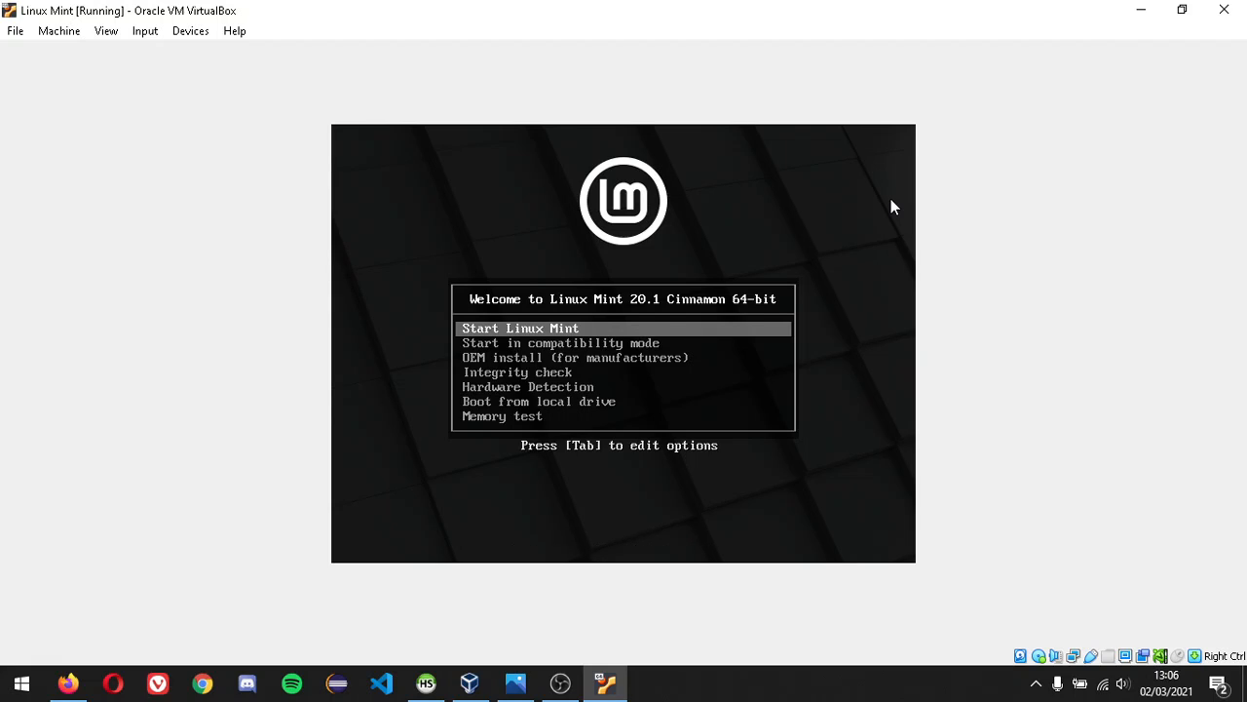
key("Return")
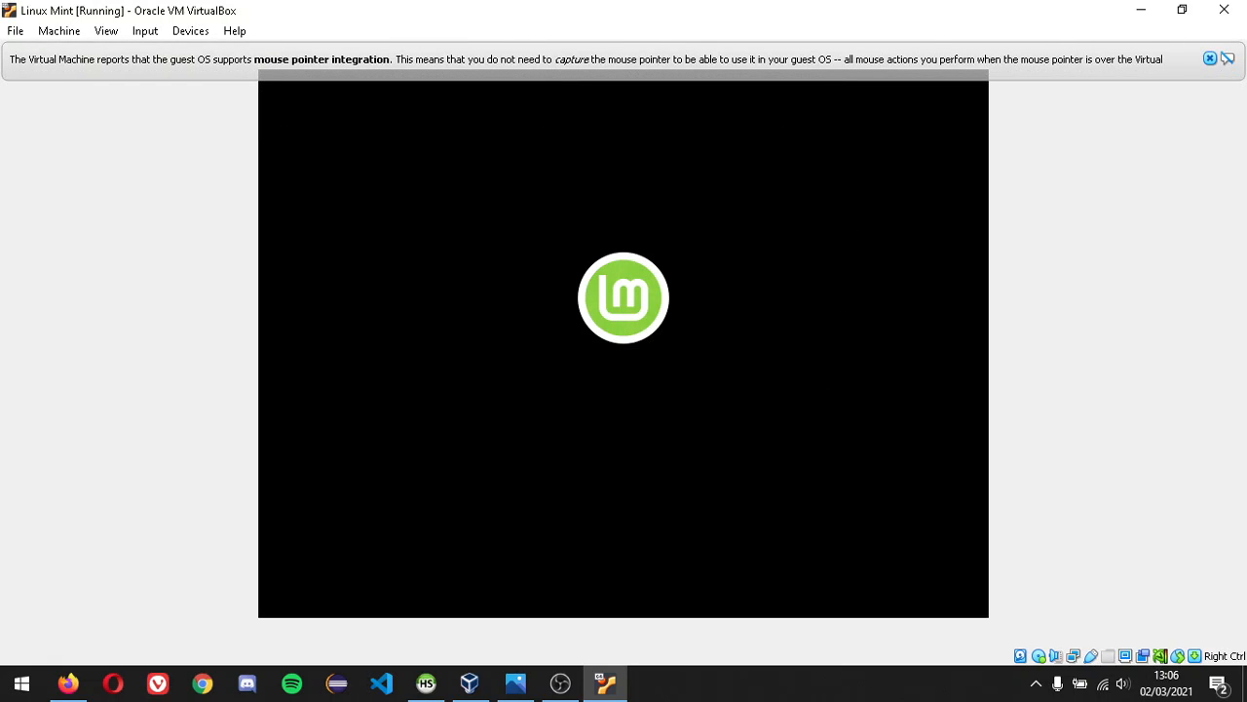
left_click(1209, 59)
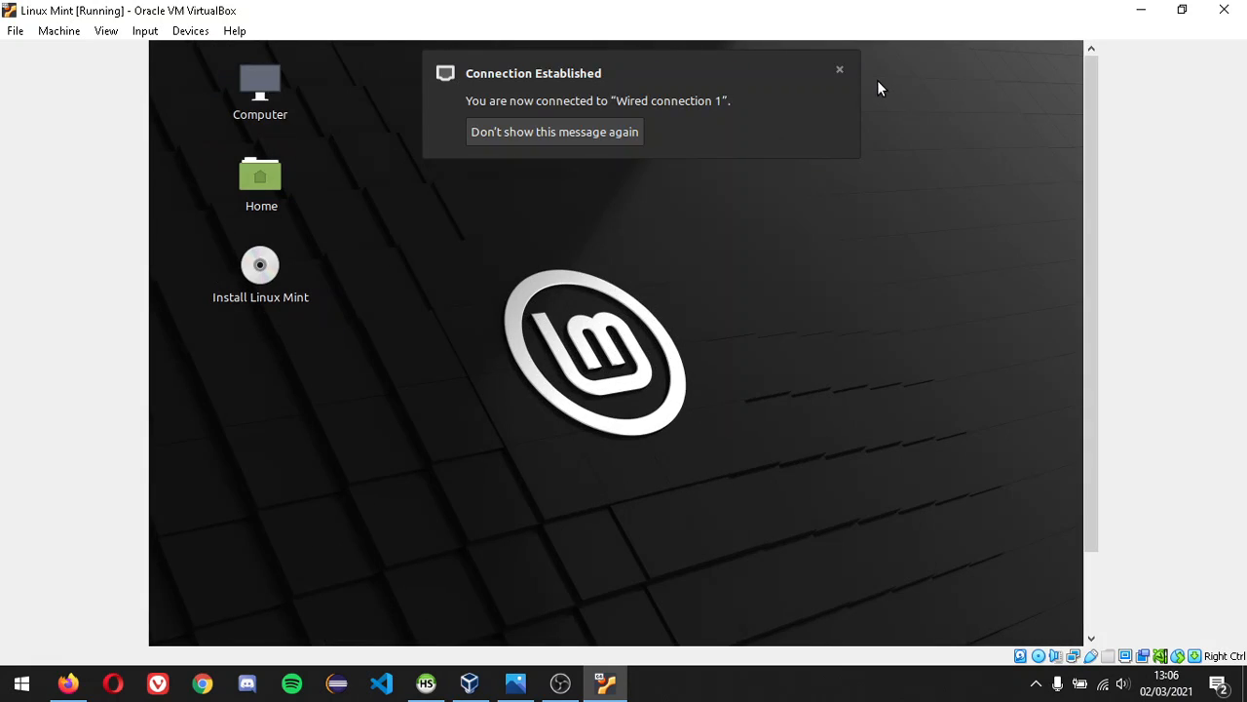
left_click(839, 70)
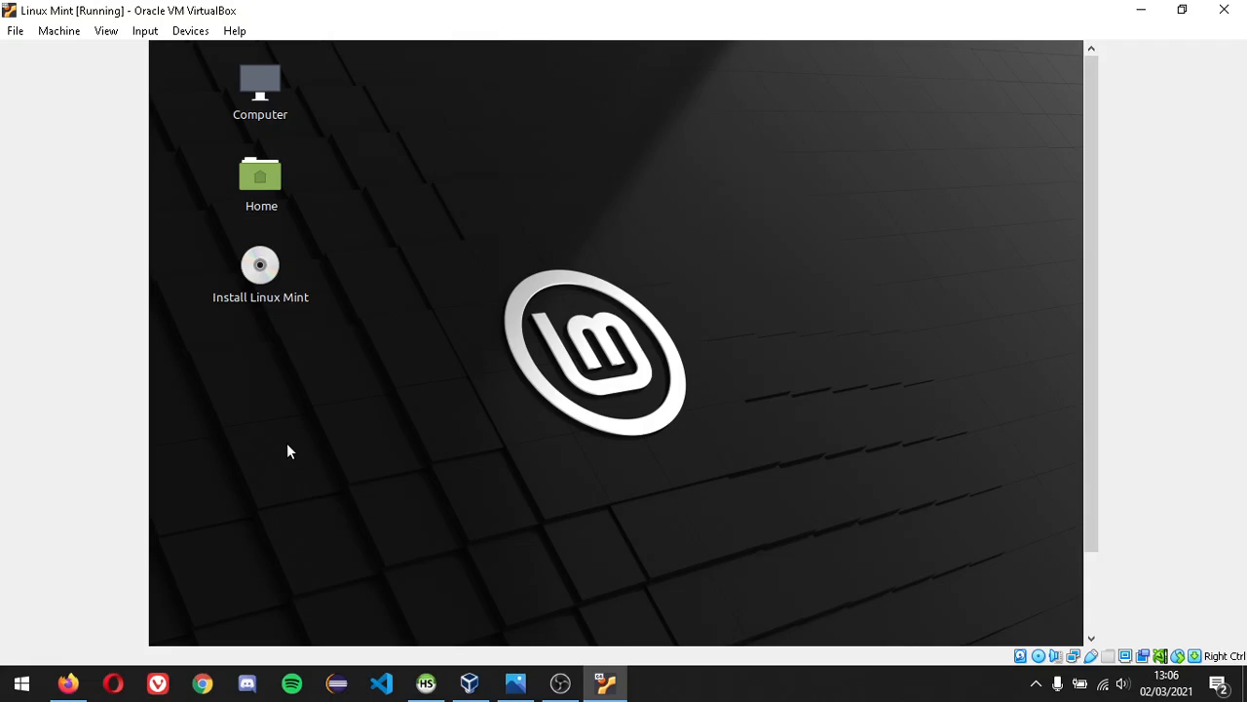
- Launch Install Linux Mint, keep English, and choose the English (UK) keyboard layout
double_click(275, 300)
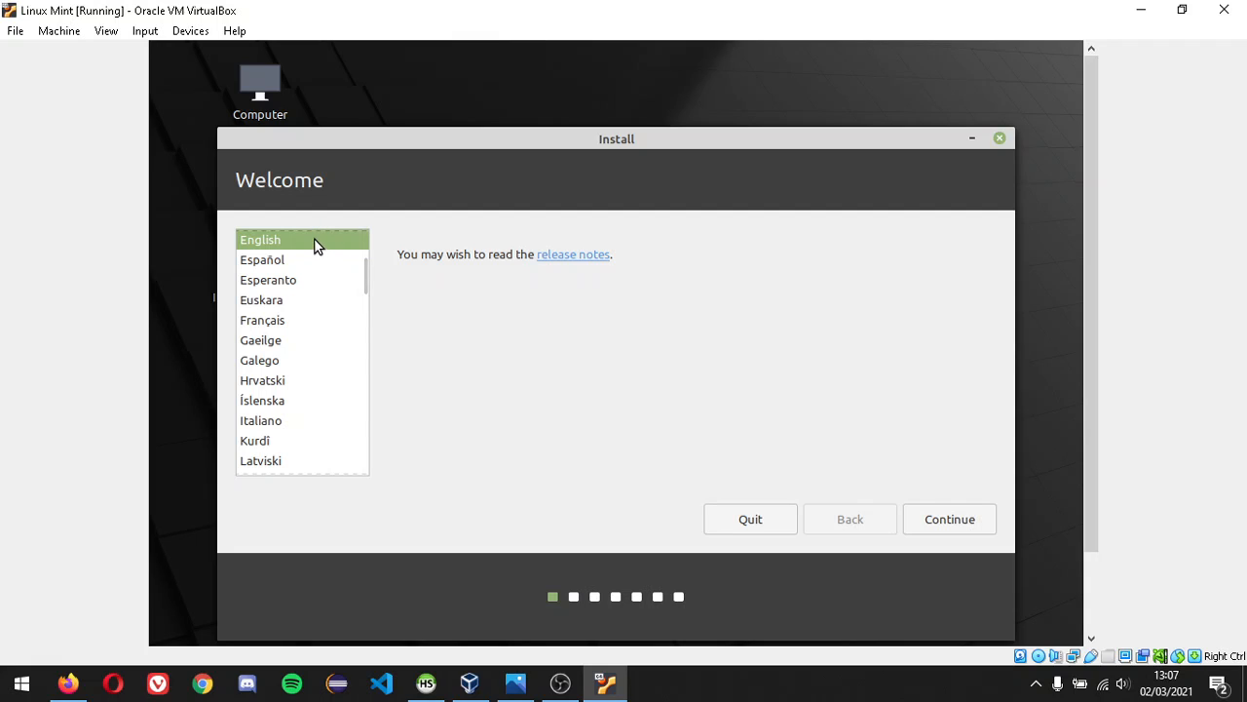
left_click(955, 521)
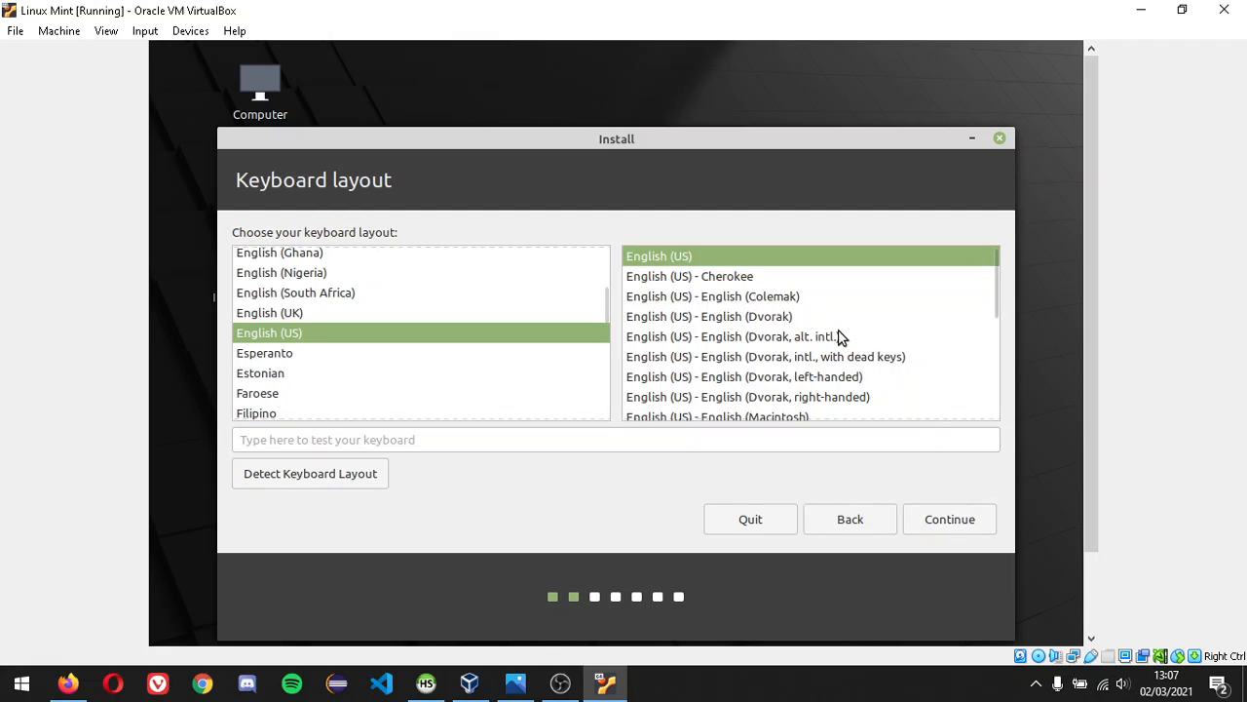
scroll(772, 288, "down", 5)
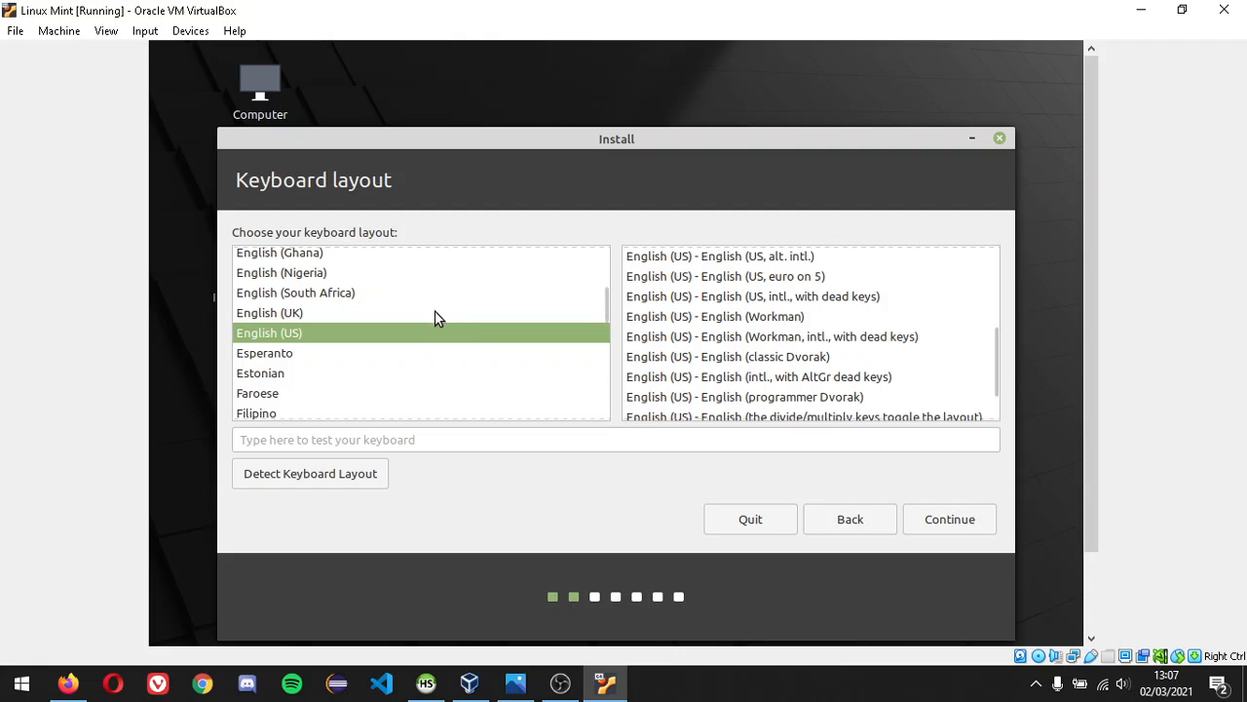
left_click(437, 313)
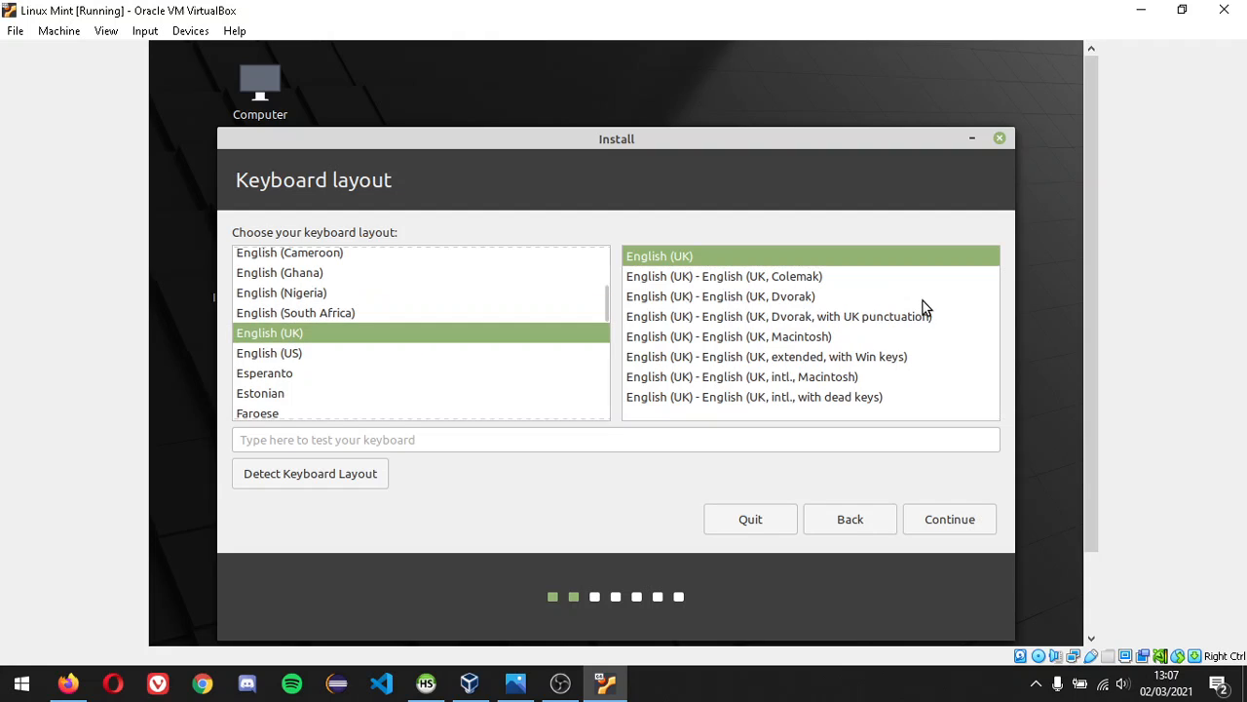
left_click(979, 524)
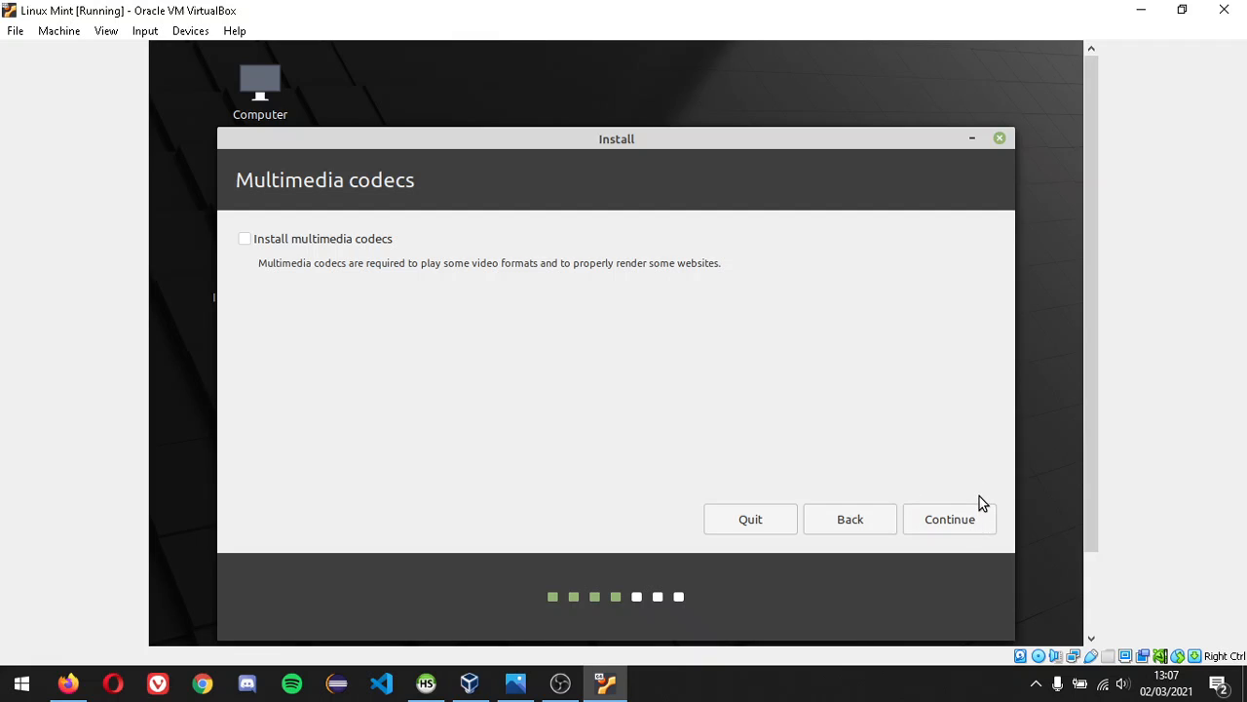
- Skip multimedia codecs, choose Erase disk and Install Now, and confirm writing the changes
left_click(967, 520)
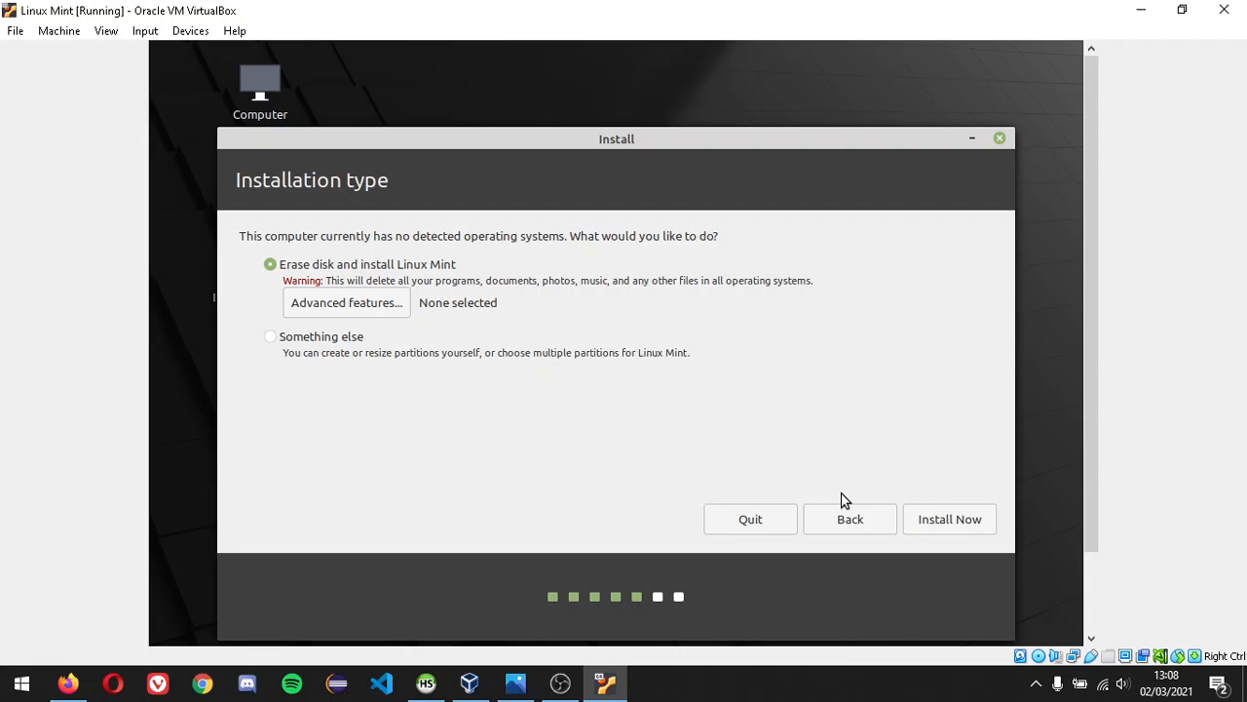
left_click(953, 520)
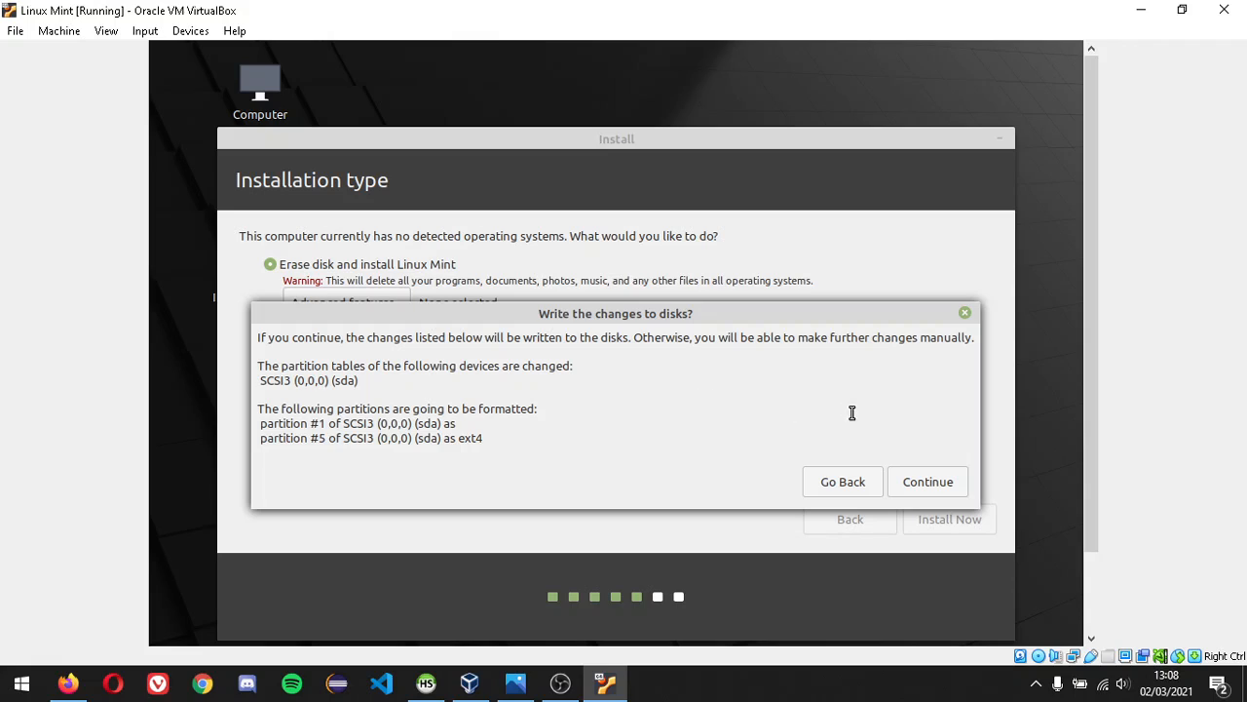
left_click(928, 483)
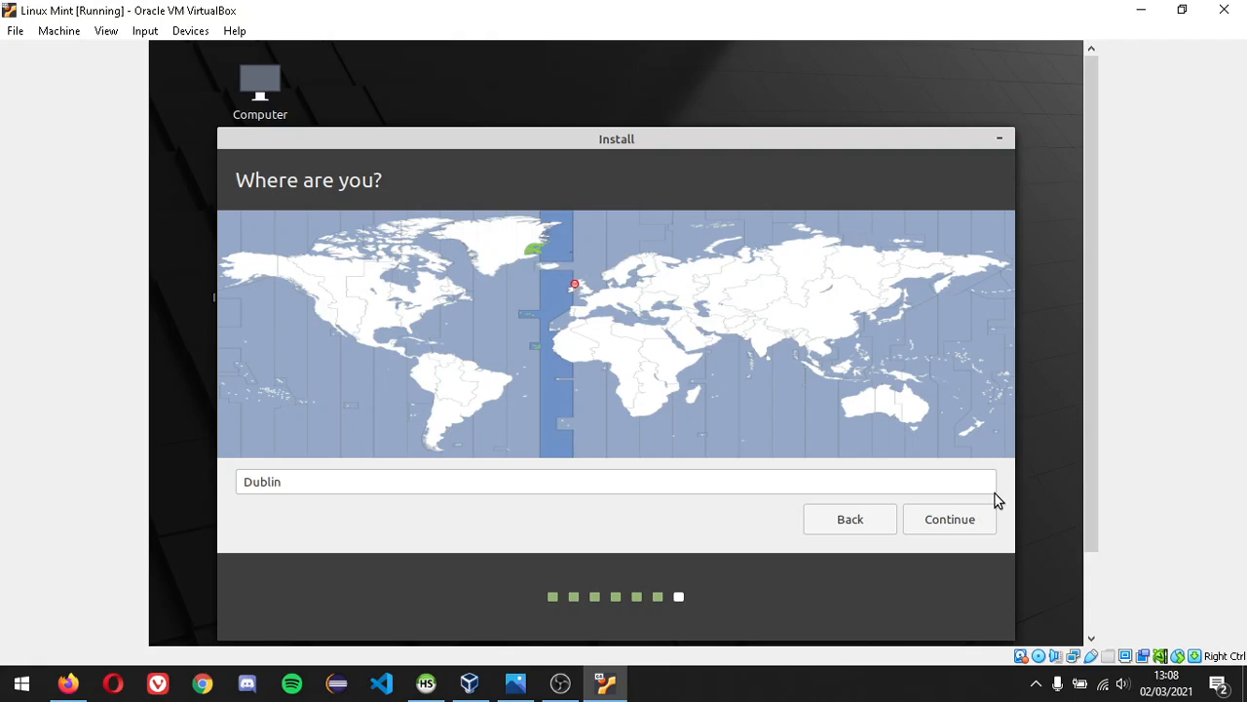
- Accept Dublin as location, enter the user's name, and set the computer name to megatron
left_click(994, 525)
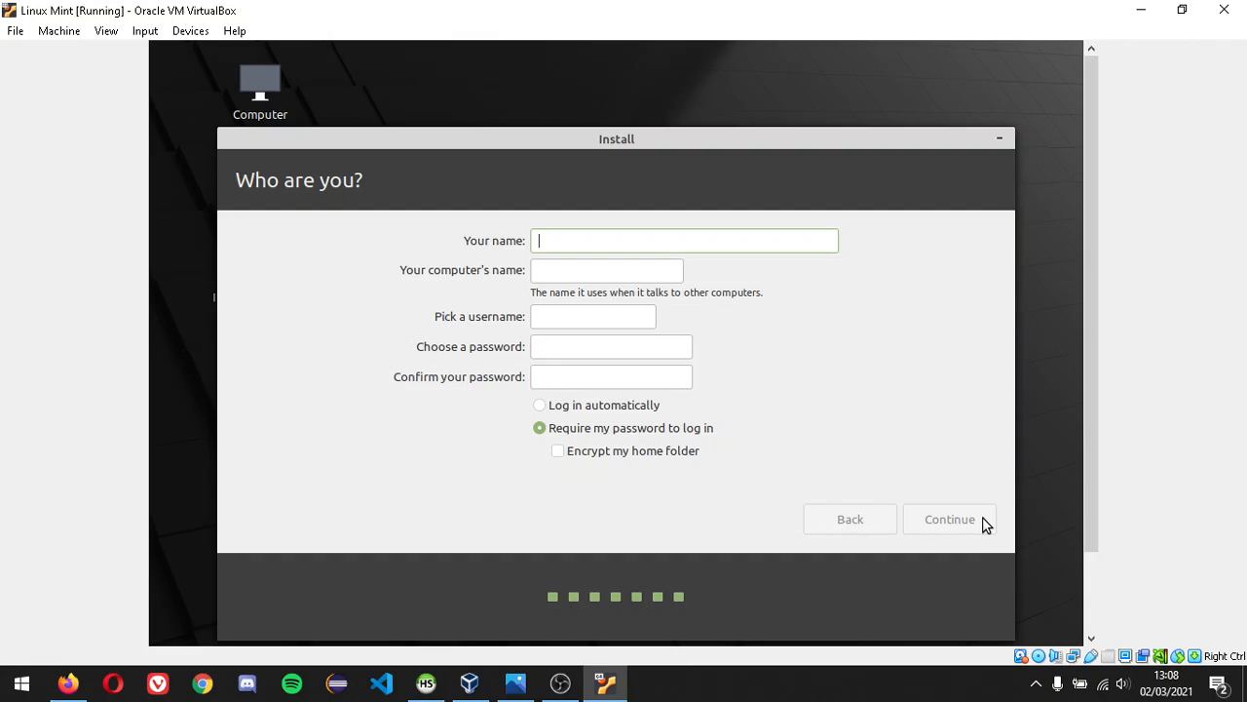
type("damien")
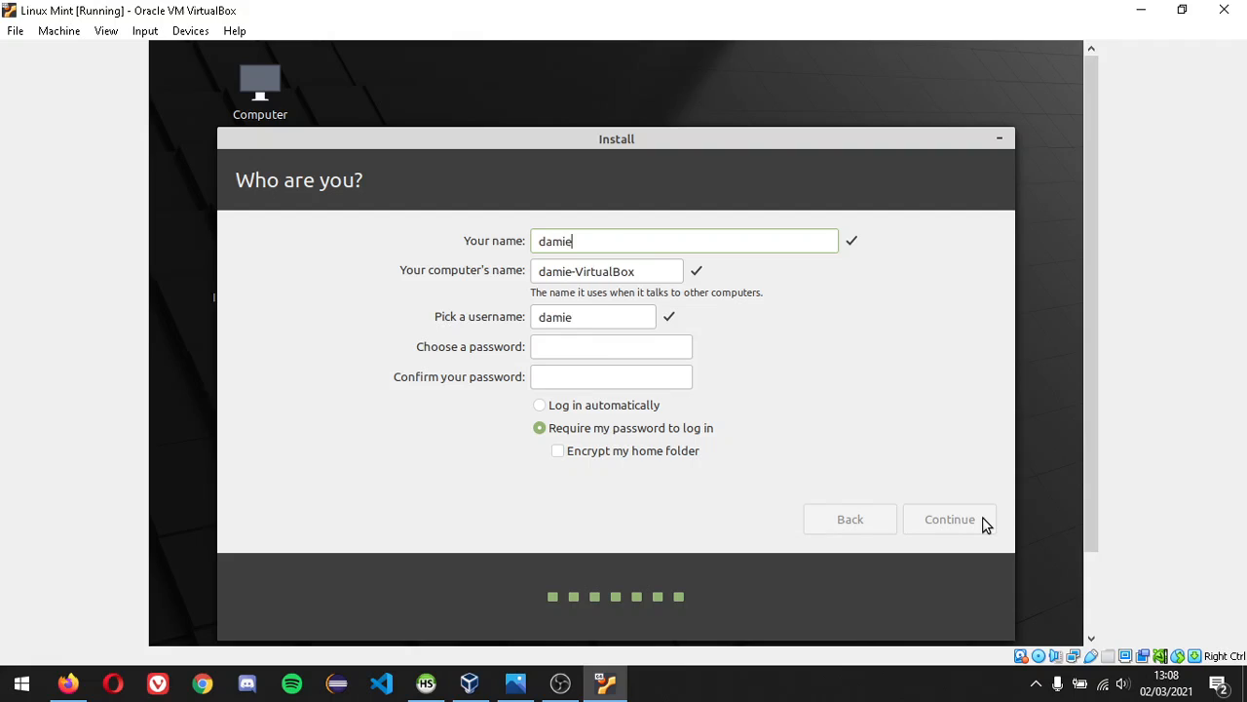
left_click(660, 273)
triple_click(606, 268)
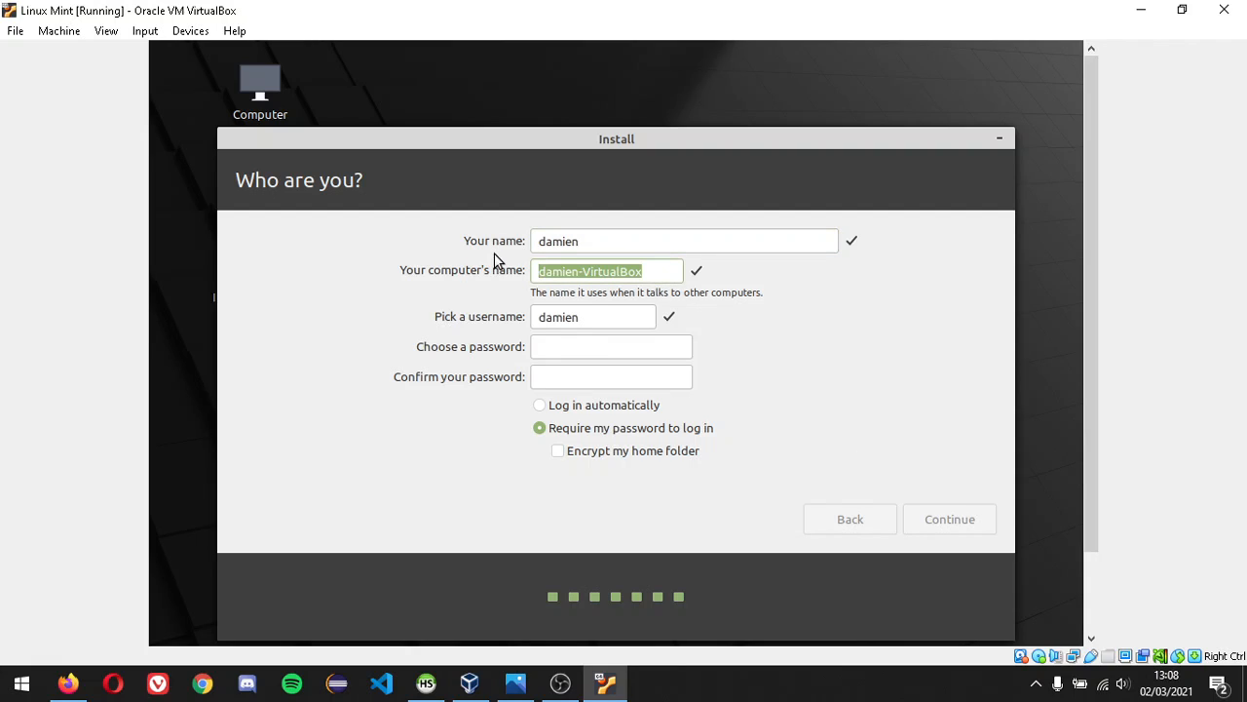
type("megatron")
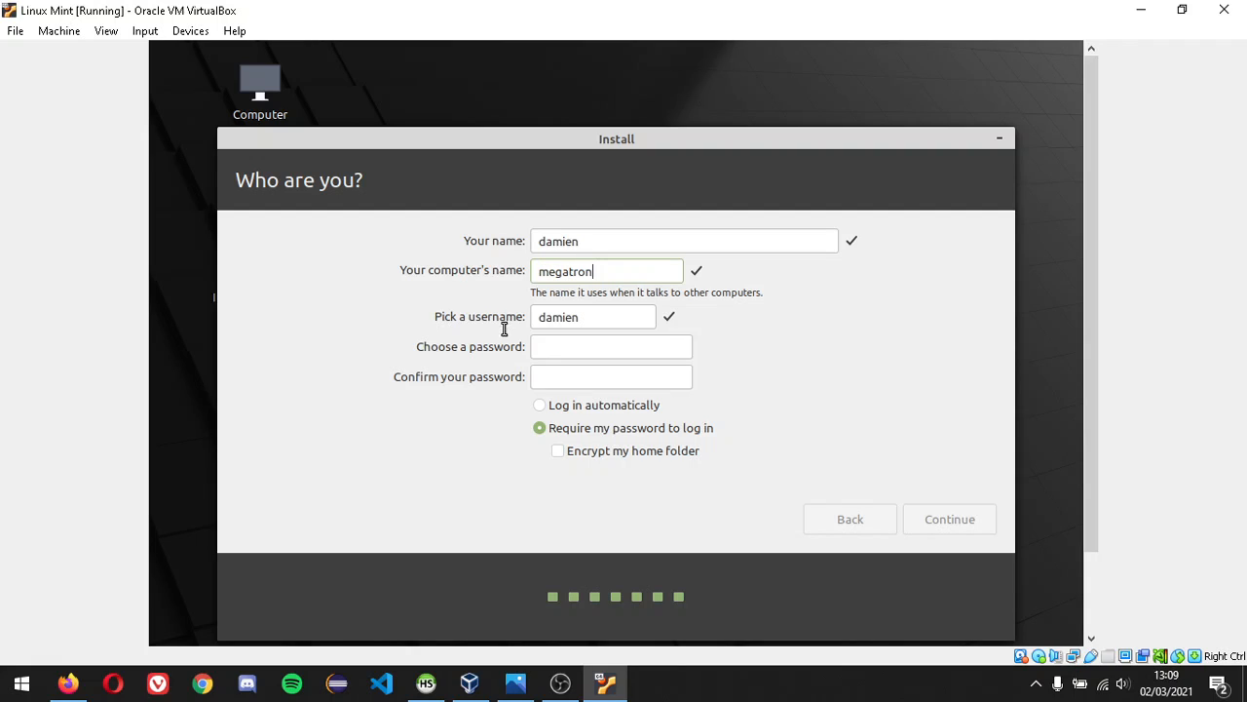
- Enter and confirm the account password, then submit the account details
left_click(541, 349)
type("abcd")
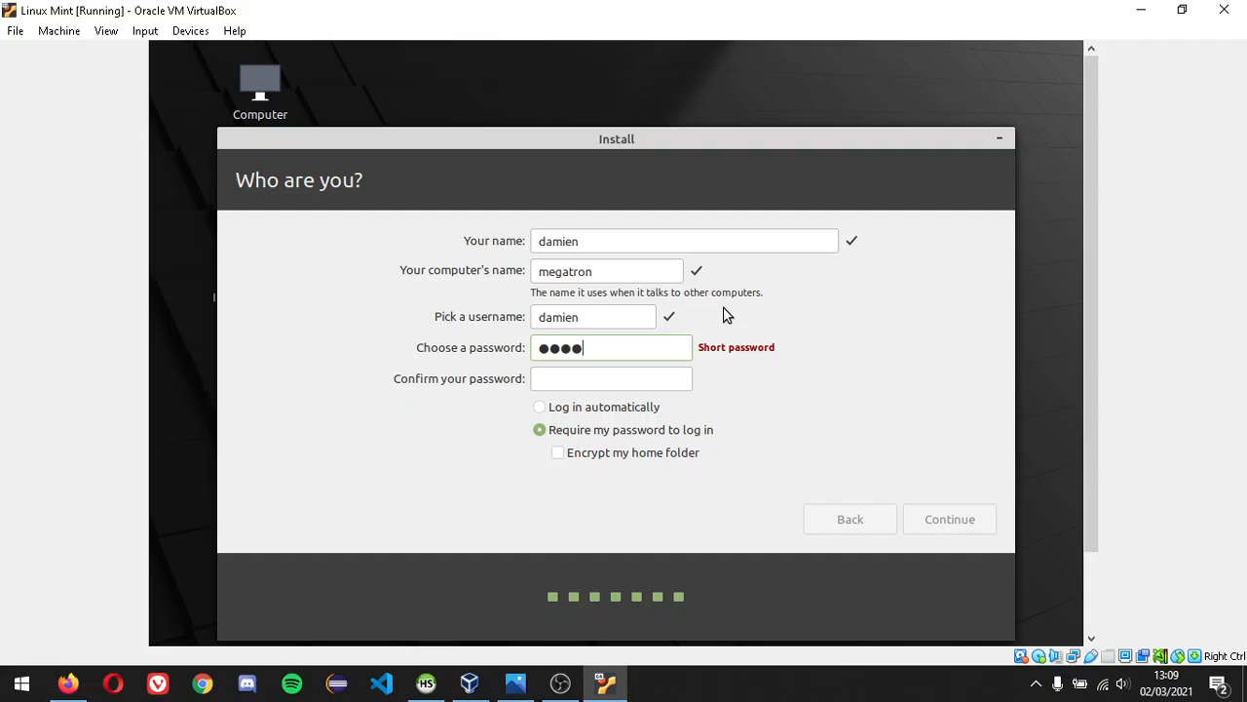
type("efghi")
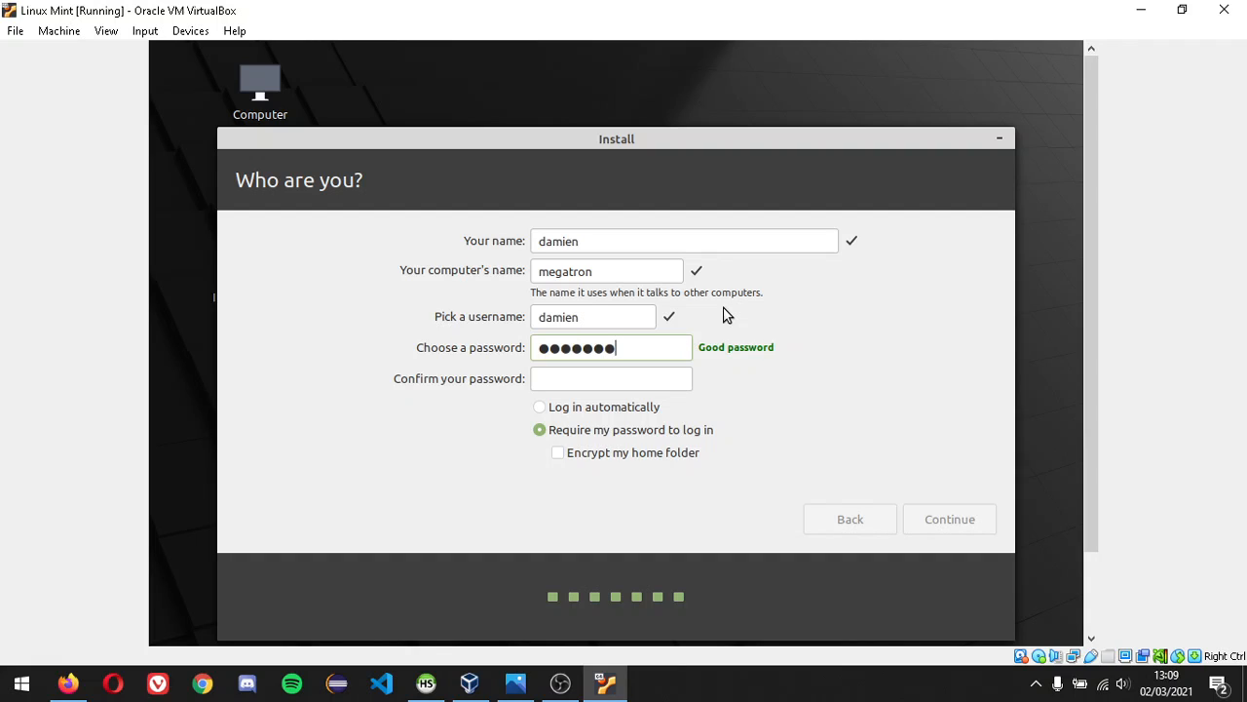
type("j")
key("Tab")
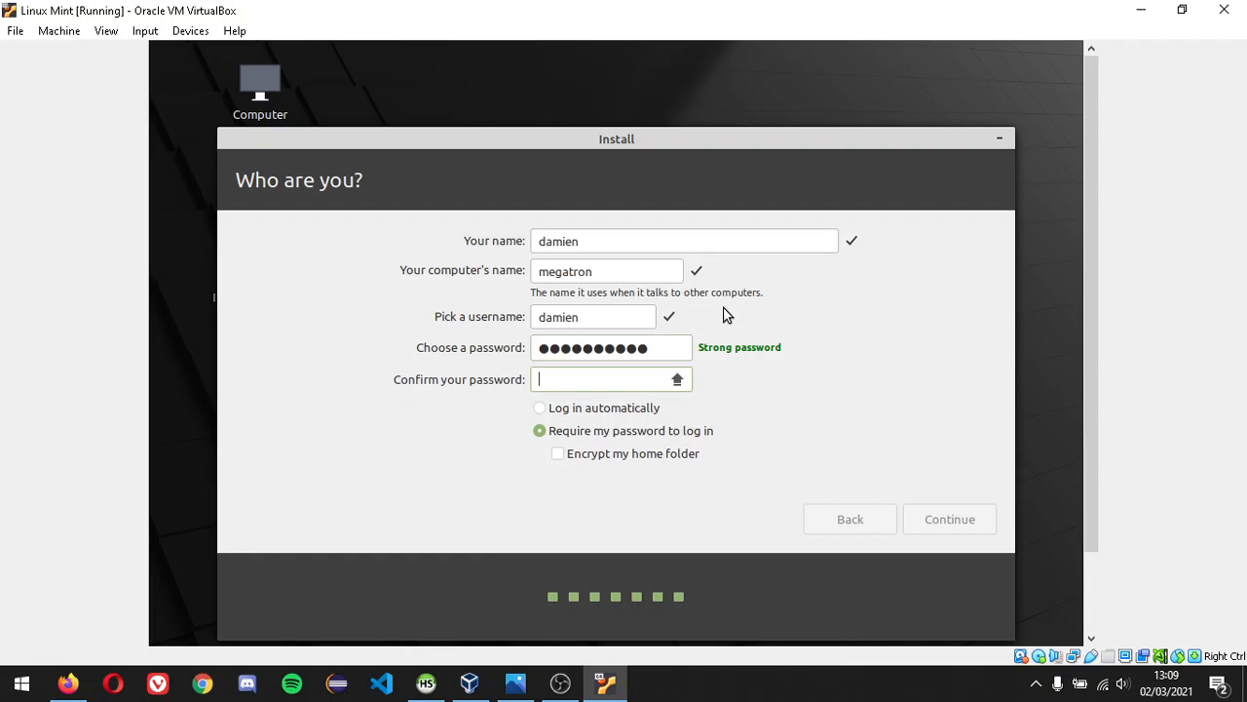
type("abcde")
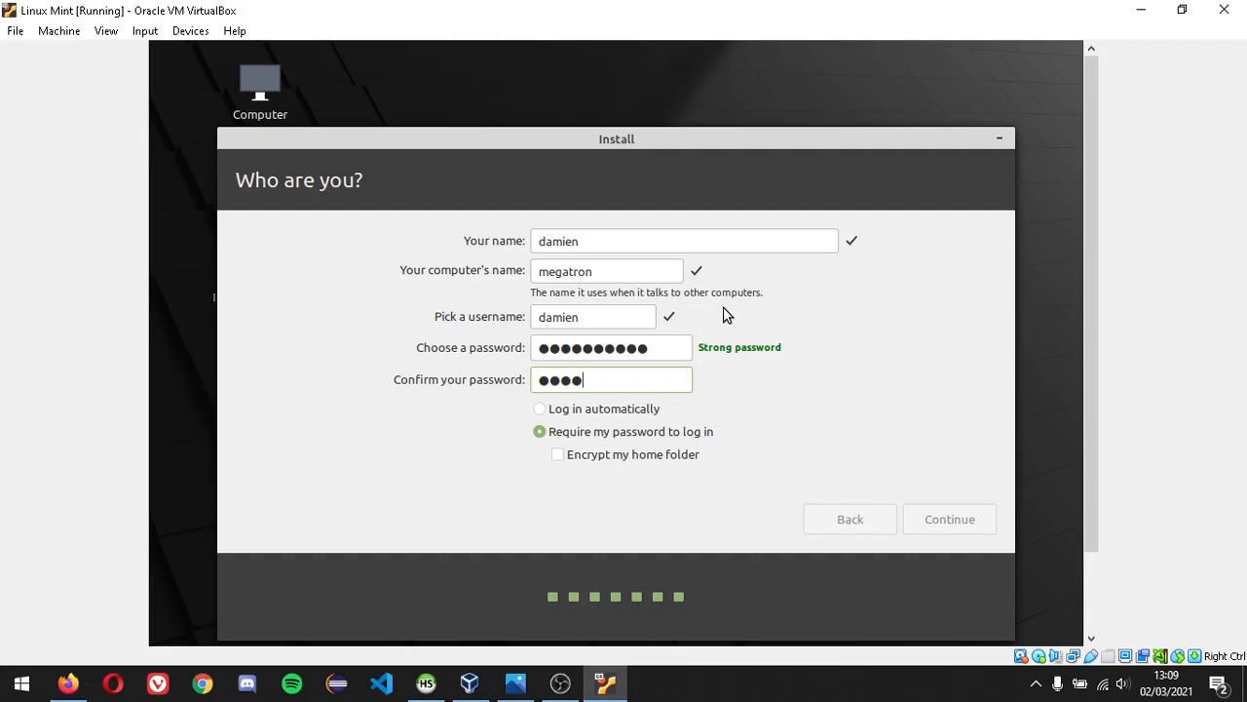
type("fghi")
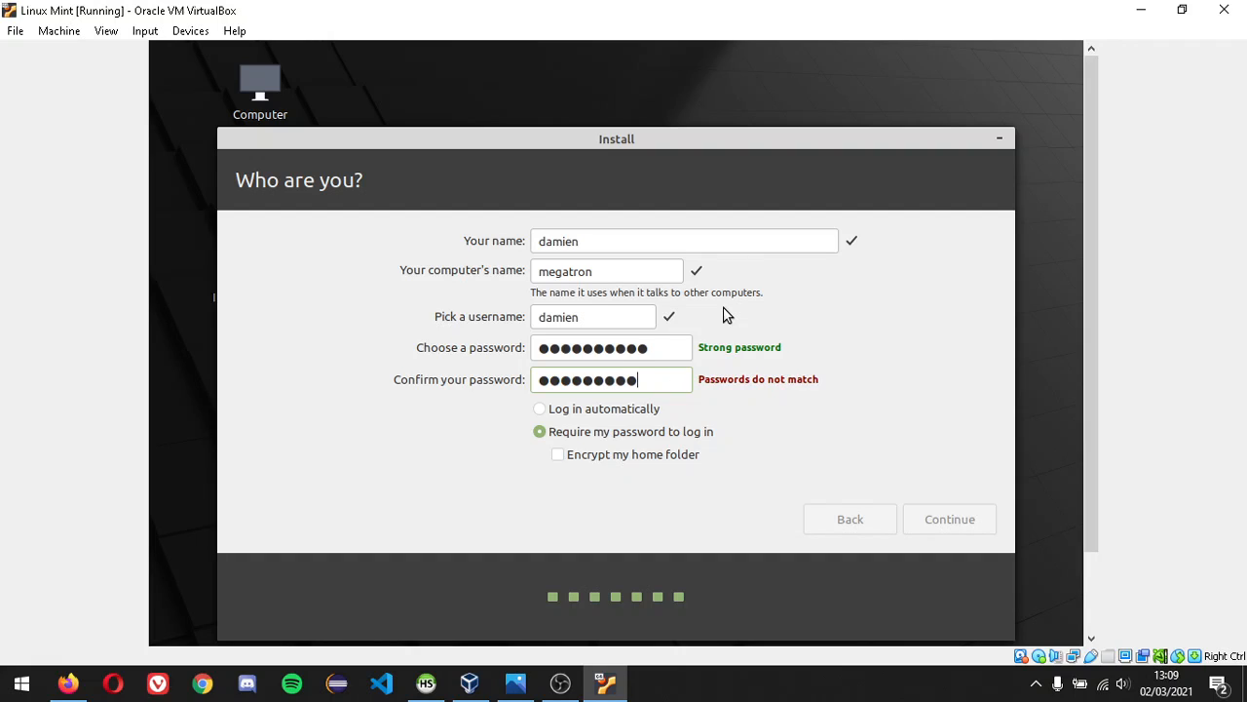
type("j")
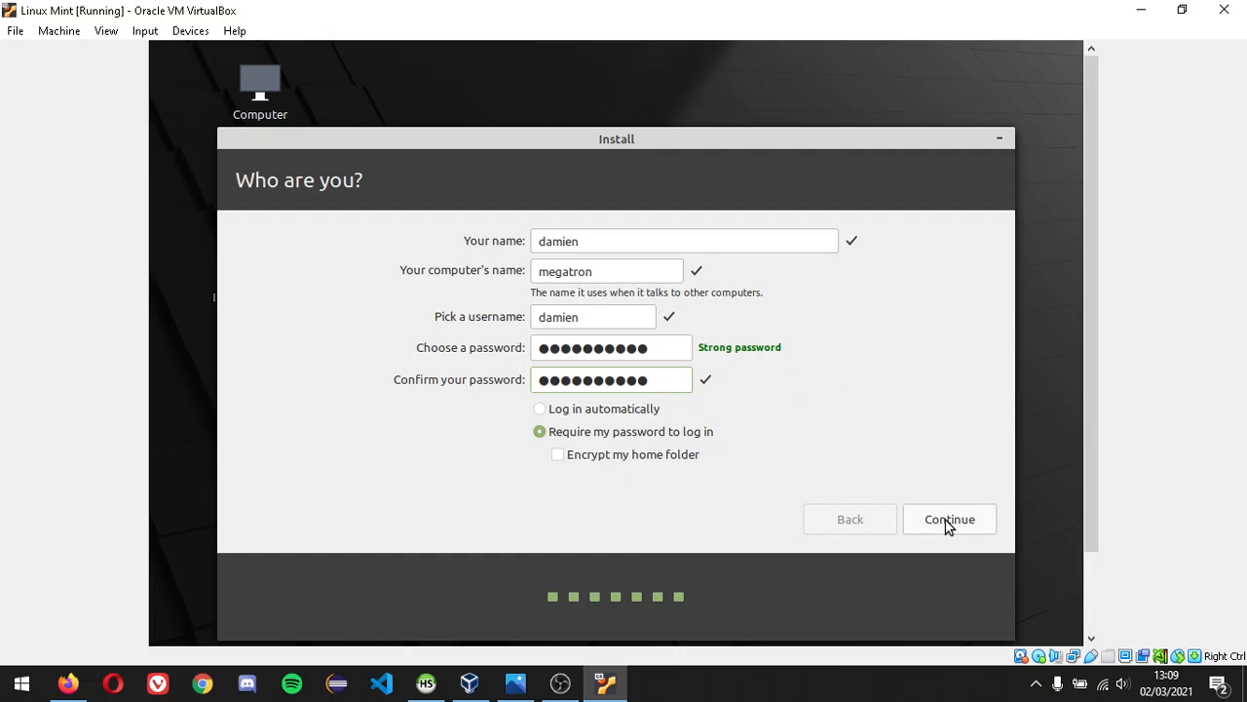
left_click(946, 519)
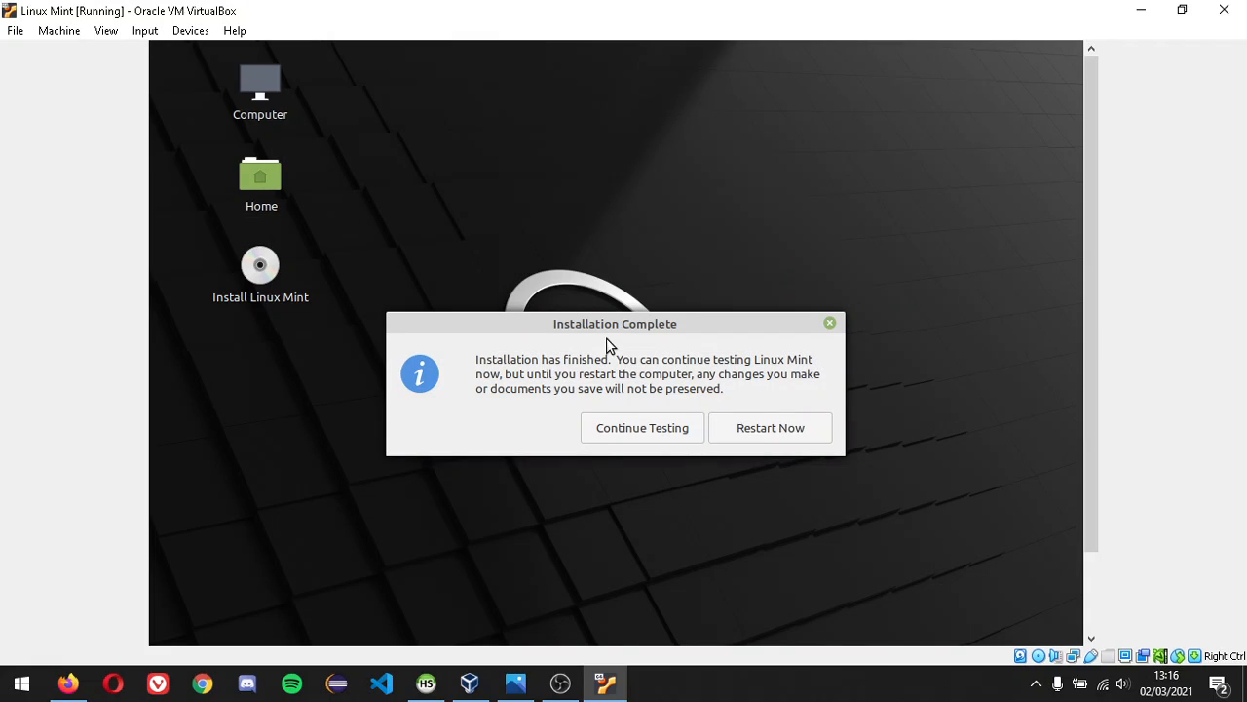
- Choose Continue Testing, then shut down the live session via Mint menu Quit
left_click(658, 433)
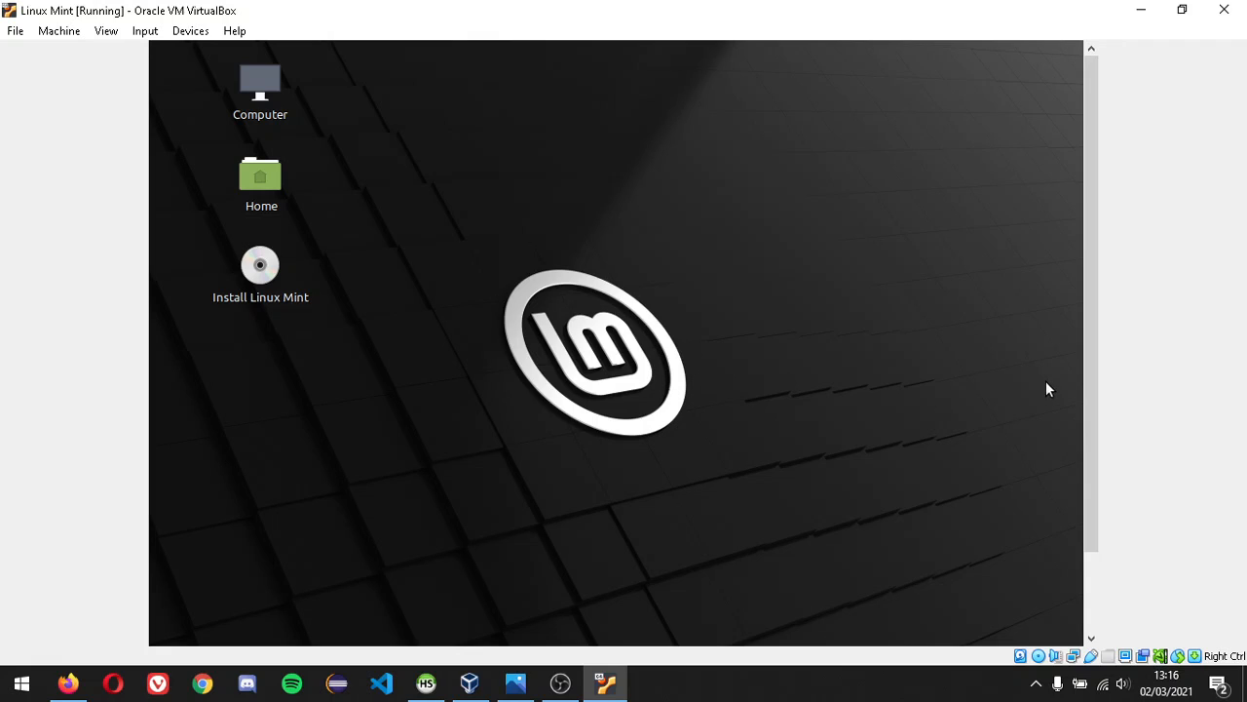
left_click_drag(1093, 336, 1085, 448)
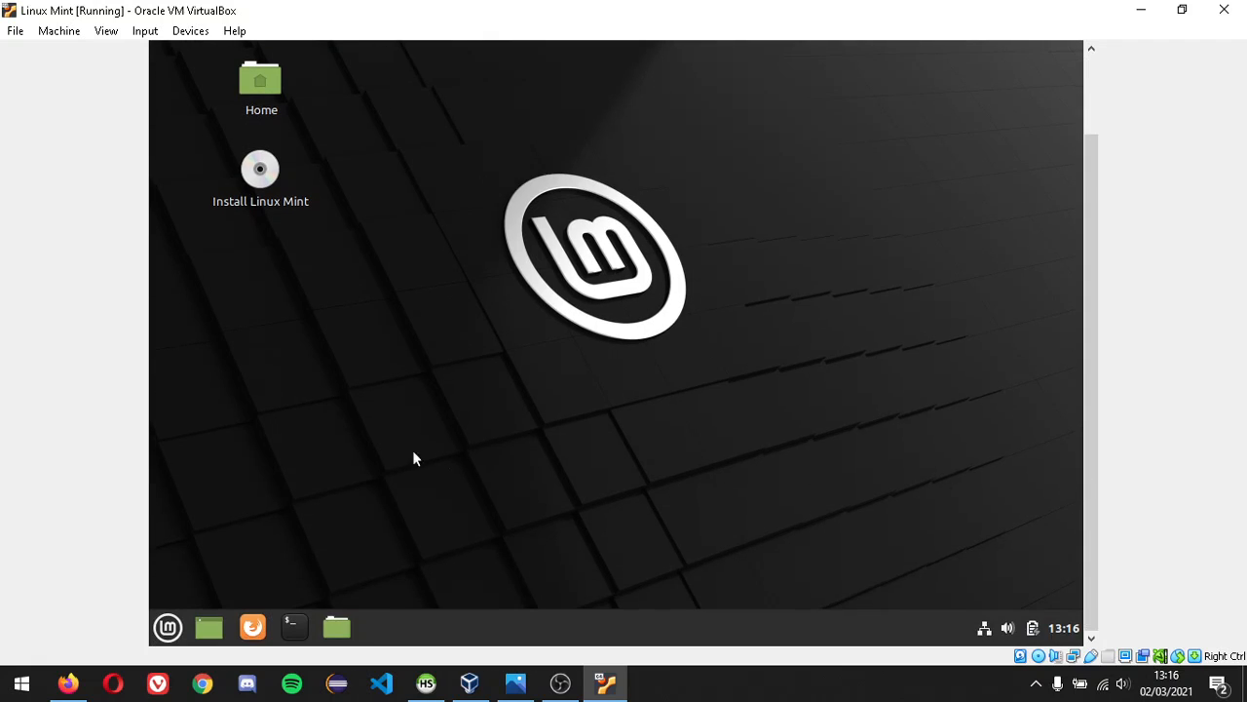
left_click(169, 629)
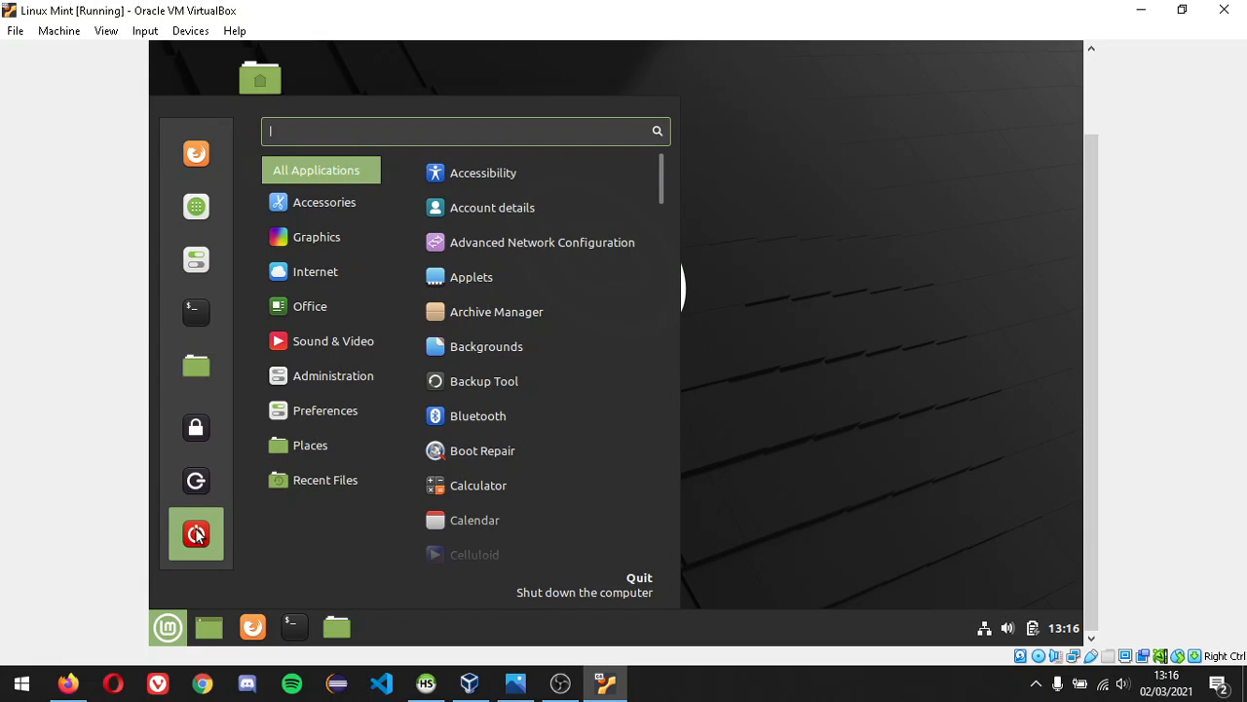
left_click(197, 534)
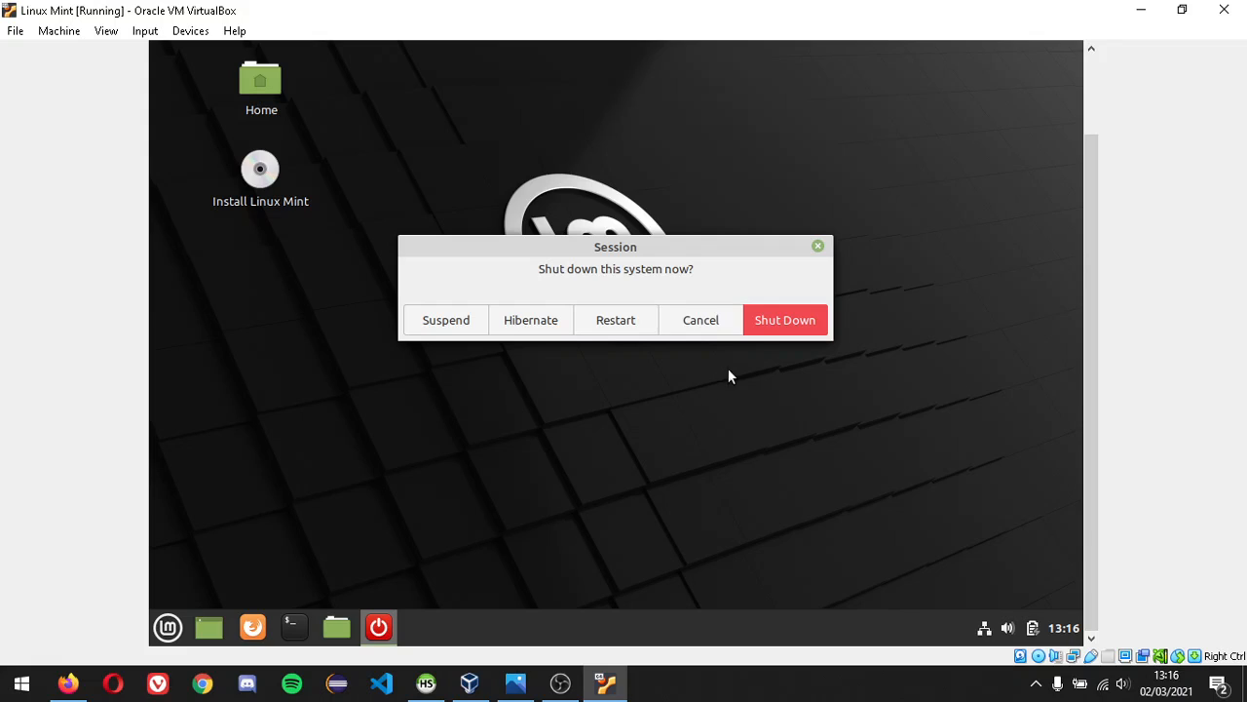
left_click(763, 322)
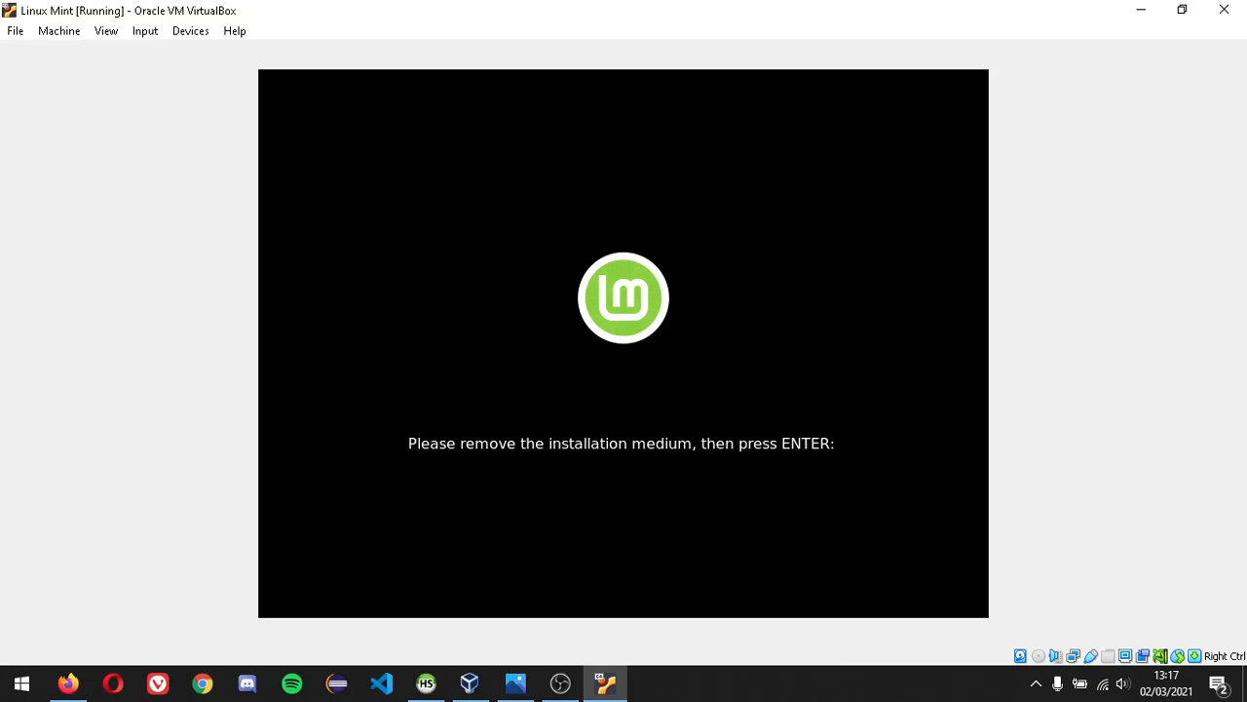
- Minimise the VM and VirtualBox Manager windows and move the linuxmint ISO off the desktop
left_click(1138, 11)
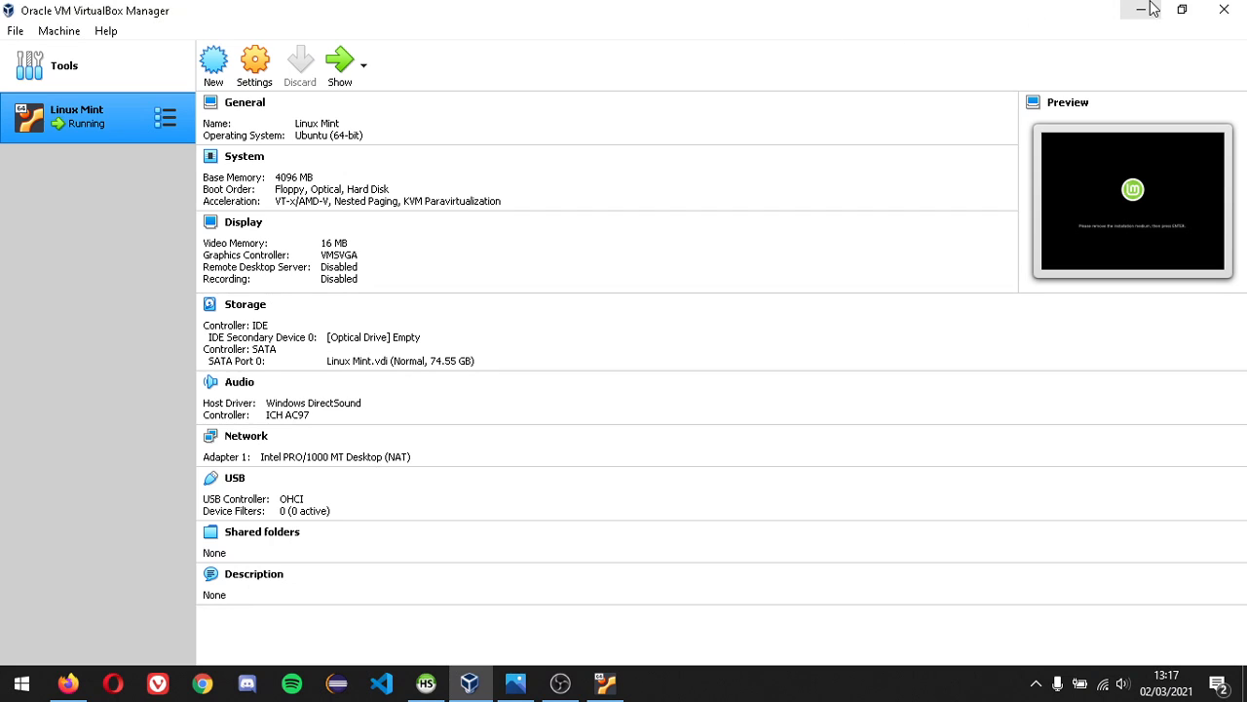
left_click(1139, 10)
left_click_drag(110, 37, 37, 425)
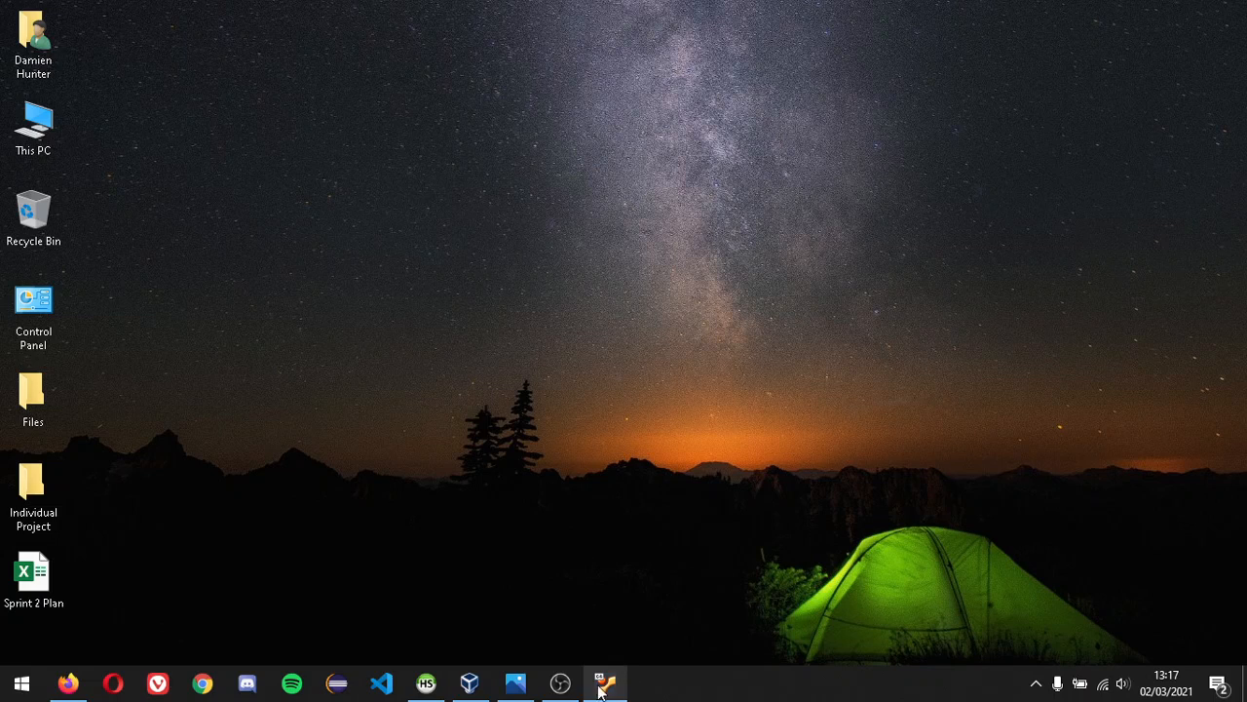
left_click(565, 684)
- Power off the Linux Mint VM, then start it again from VirtualBox Manager
left_click(594, 683)
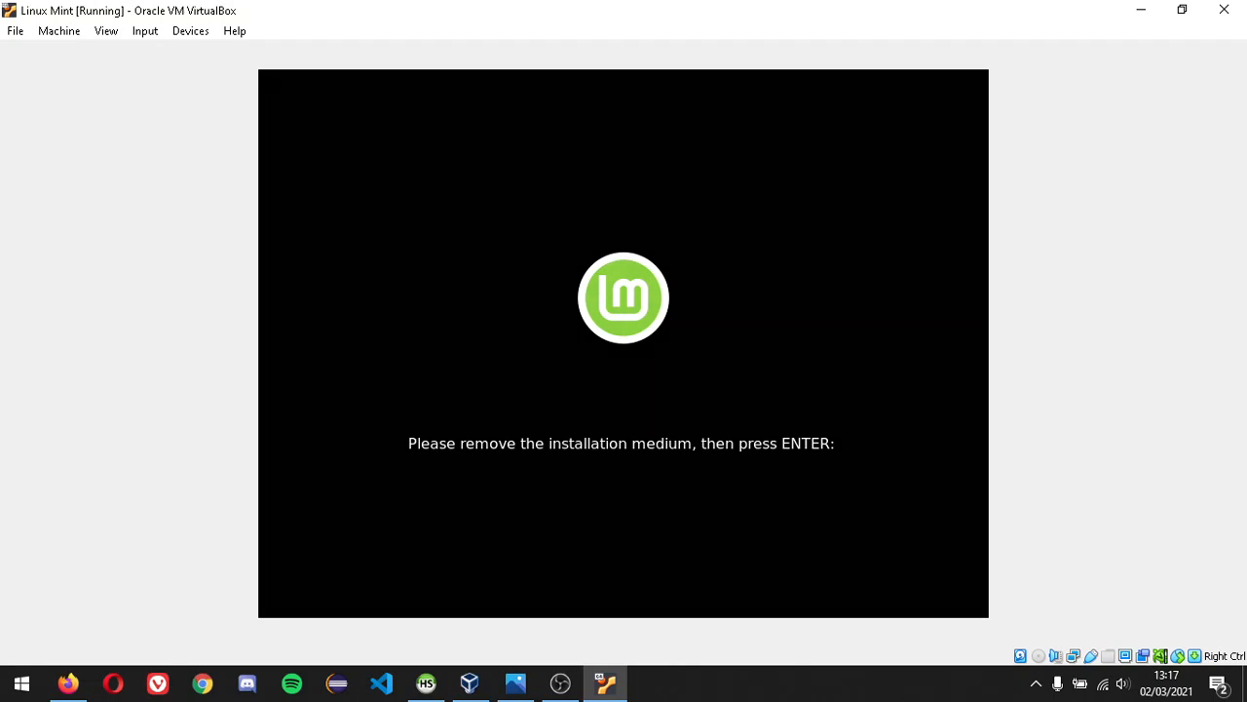
key("Return")
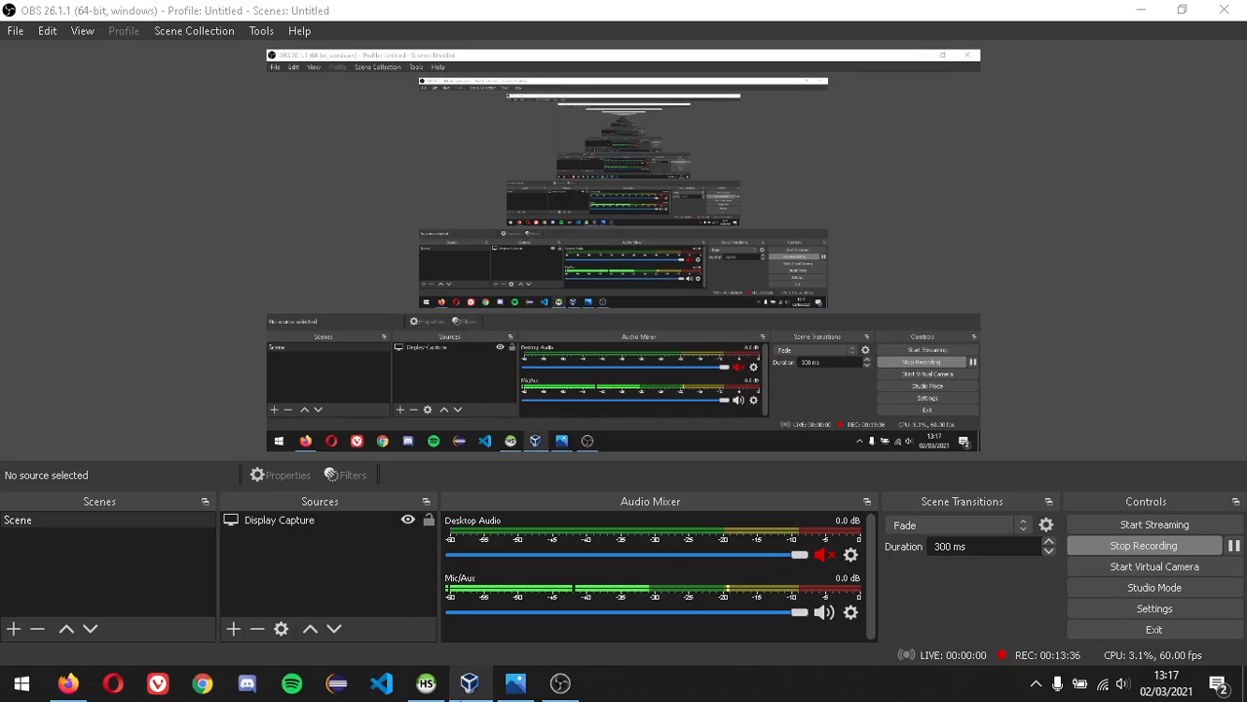
left_click(470, 683)
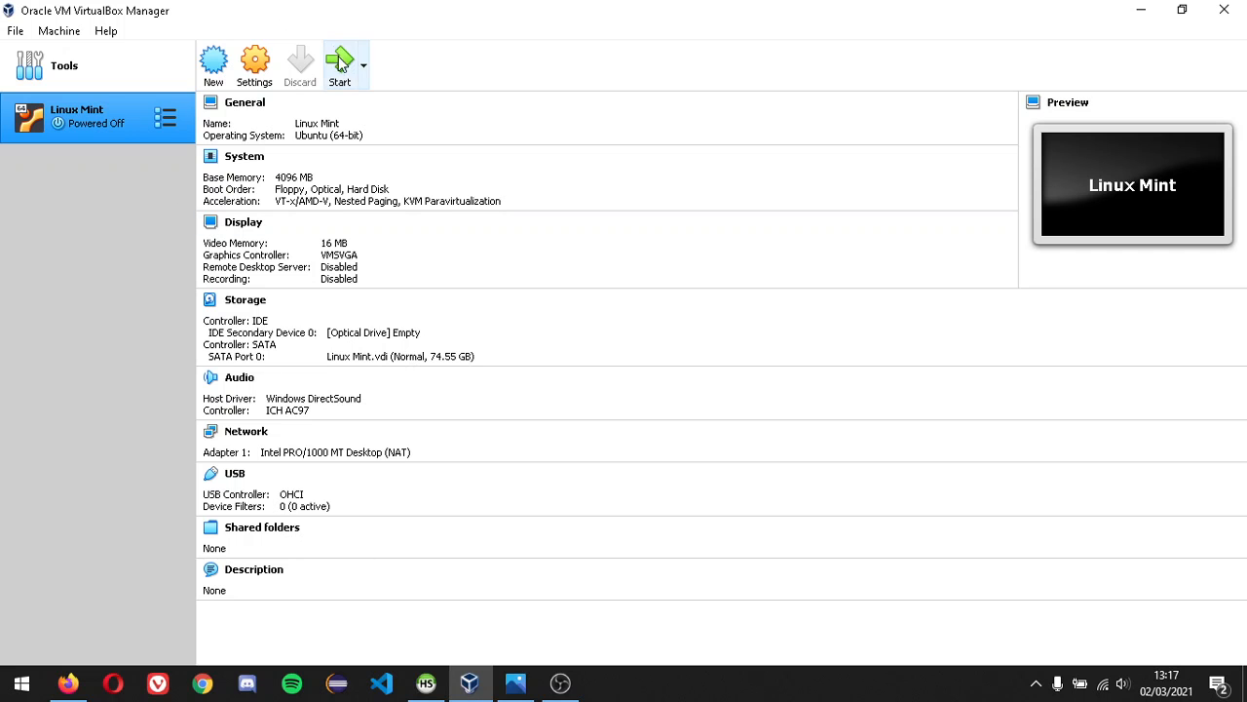
left_click(339, 64)
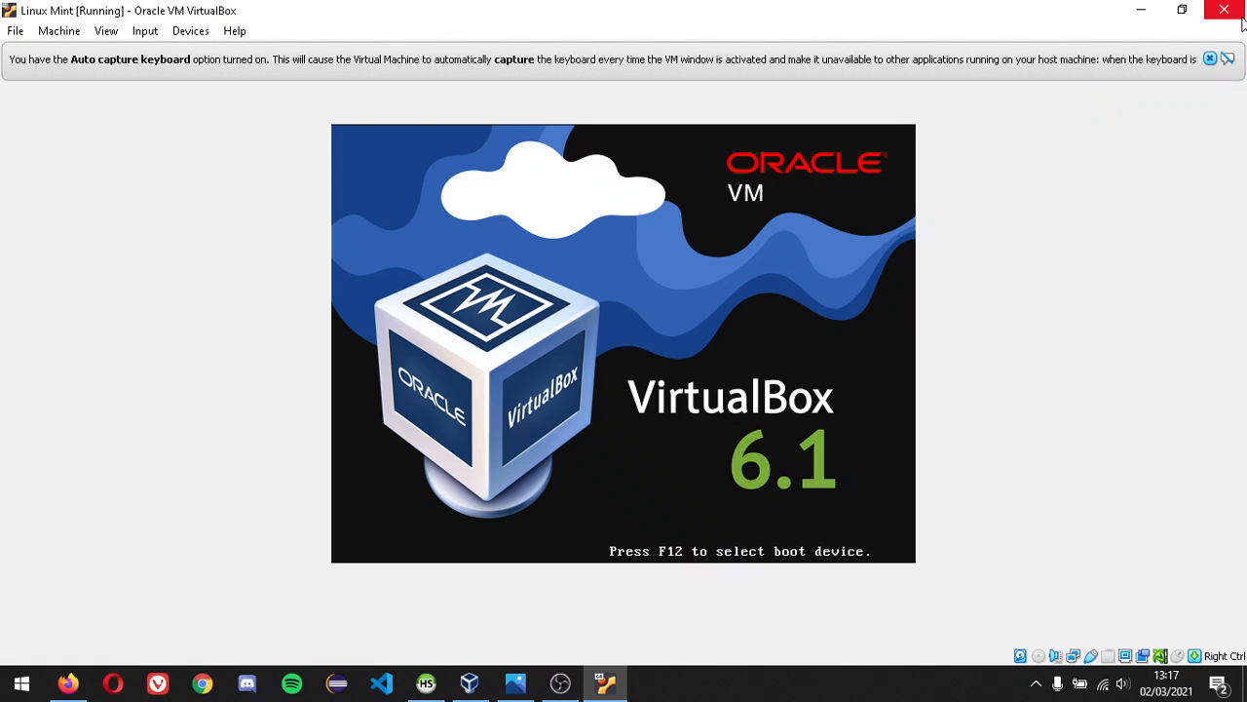
- Dismiss the keyboard and mouse notices, switch the VM to Scaled Mode and maximise its window
left_click(1209, 60)
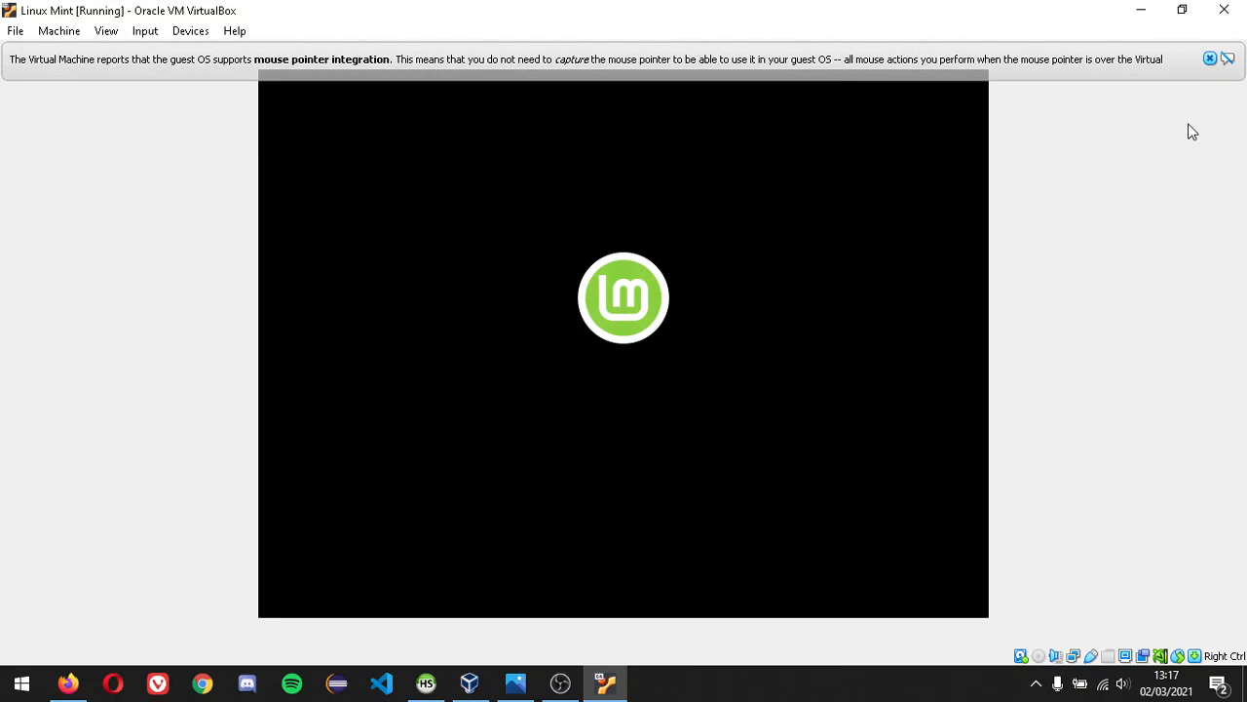
left_click(1209, 60)
left_click(106, 32)
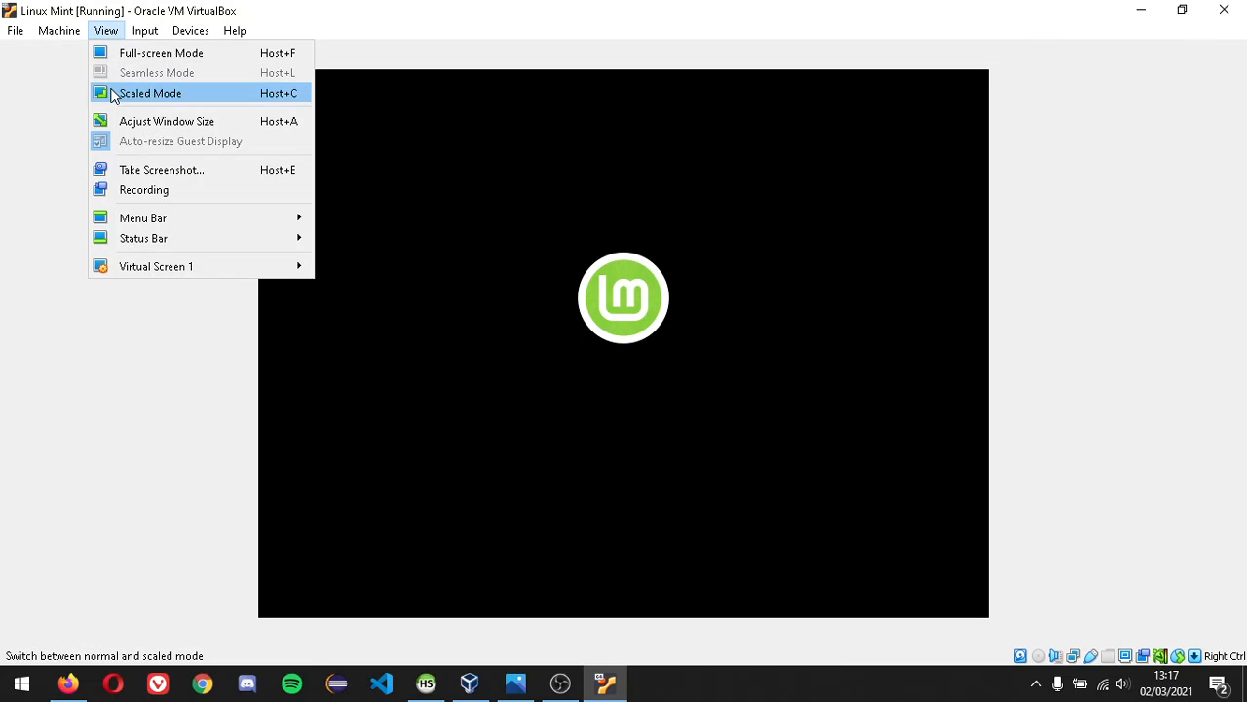
left_click(146, 92)
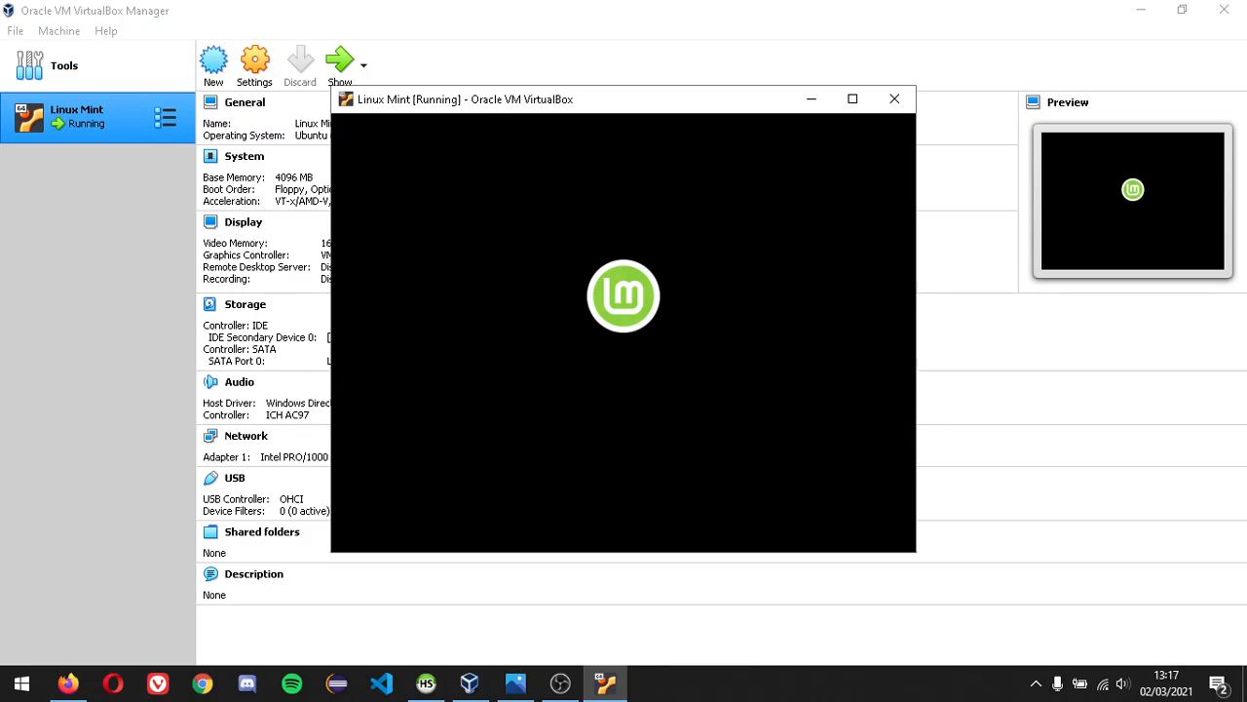
left_click(853, 99)
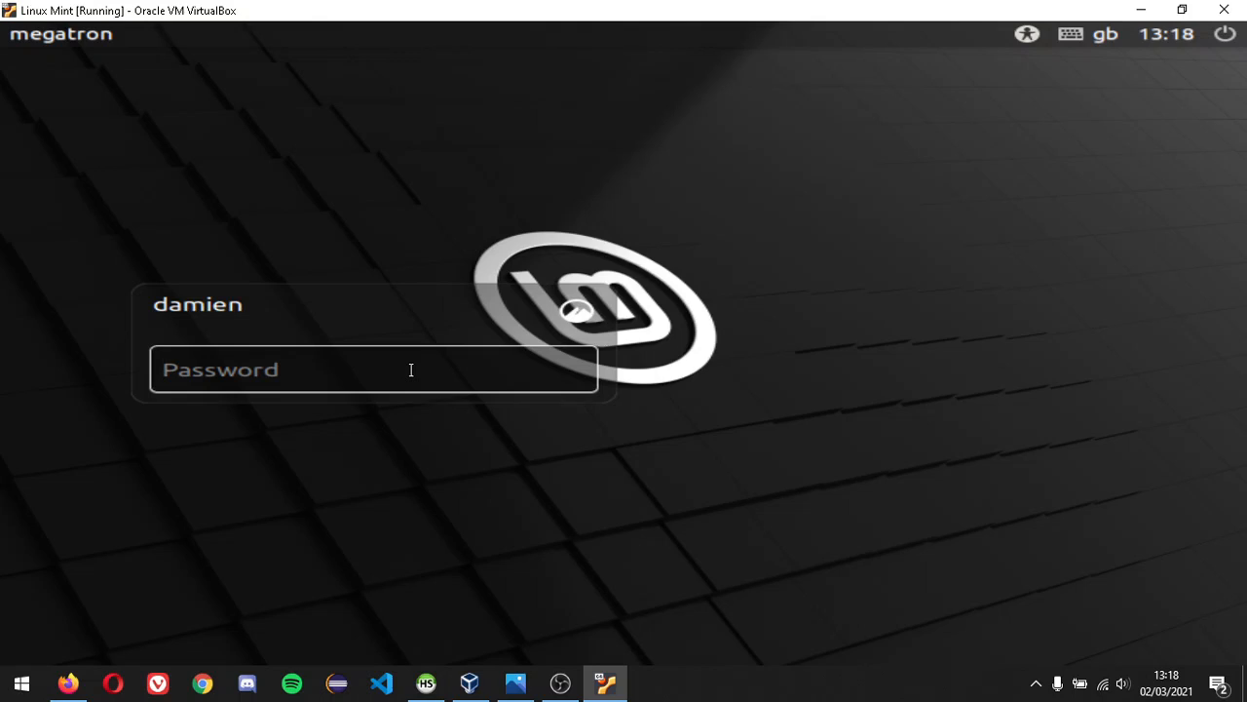
- Log in with the account password and dismiss the connection and video-driver notifications
type("****")
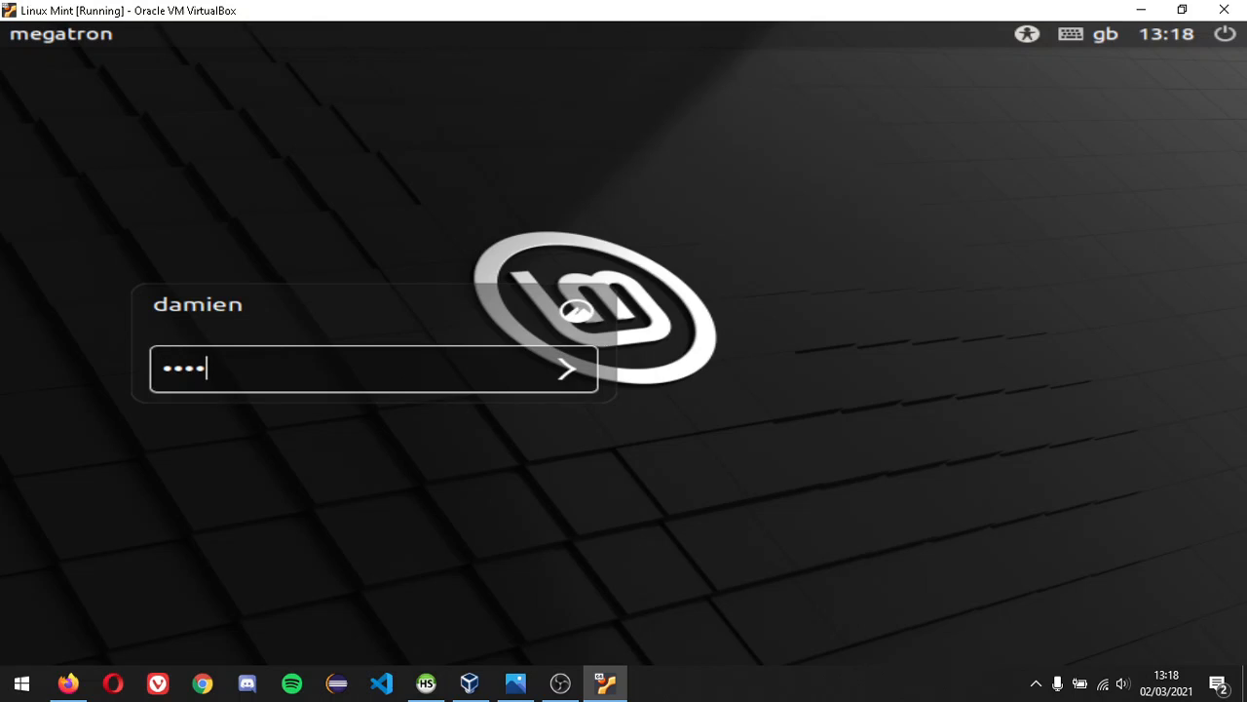
type("******")
key("Return")
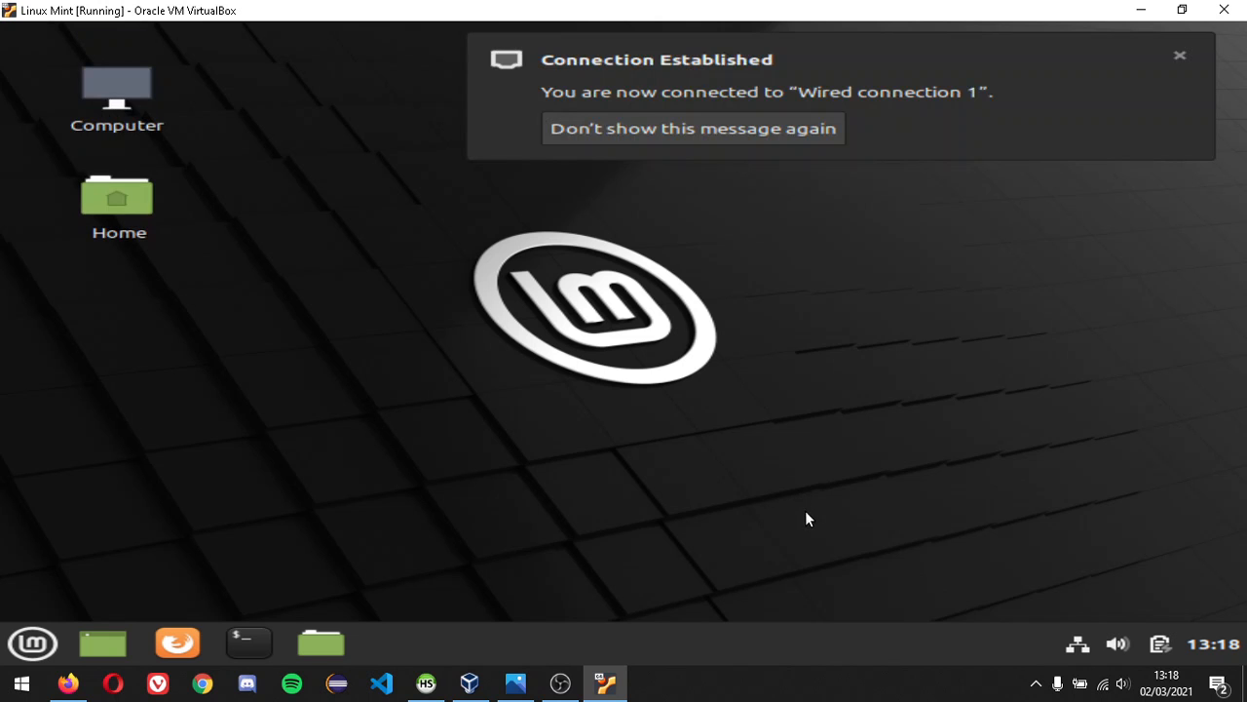
left_click(801, 130)
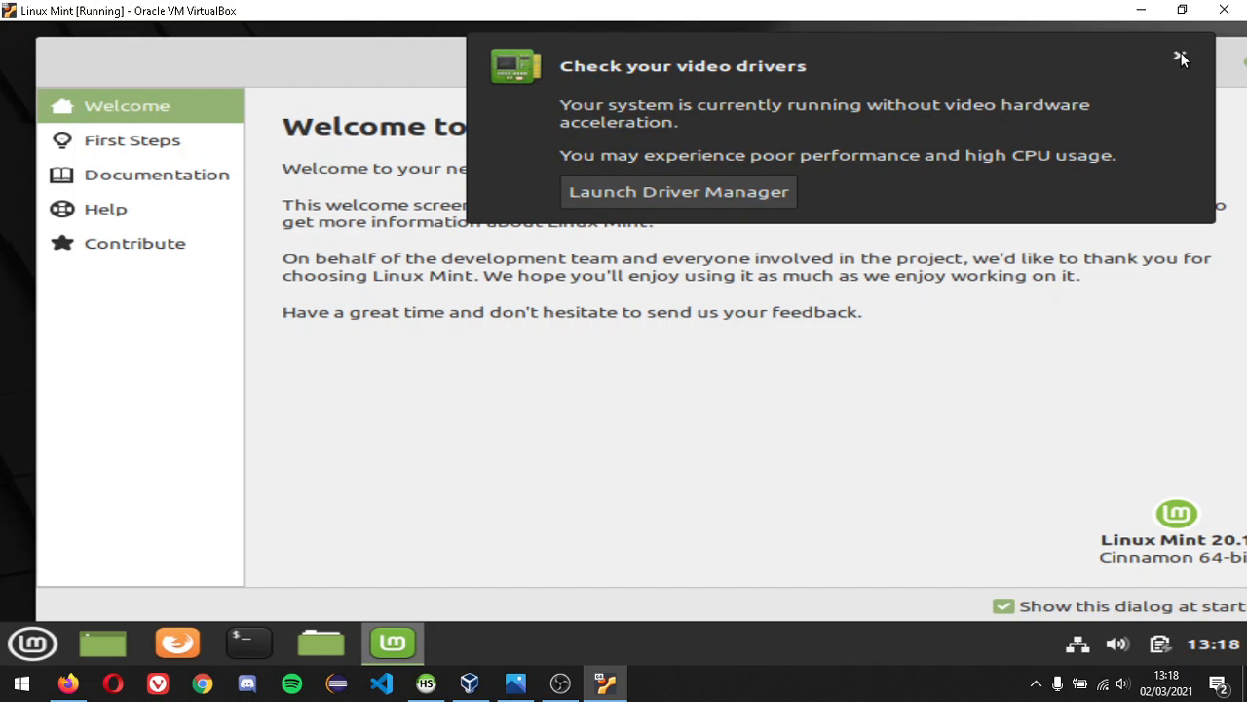
left_click(1181, 57)
- Stop the Welcome screen from showing at startup and close it
left_click(1004, 609)
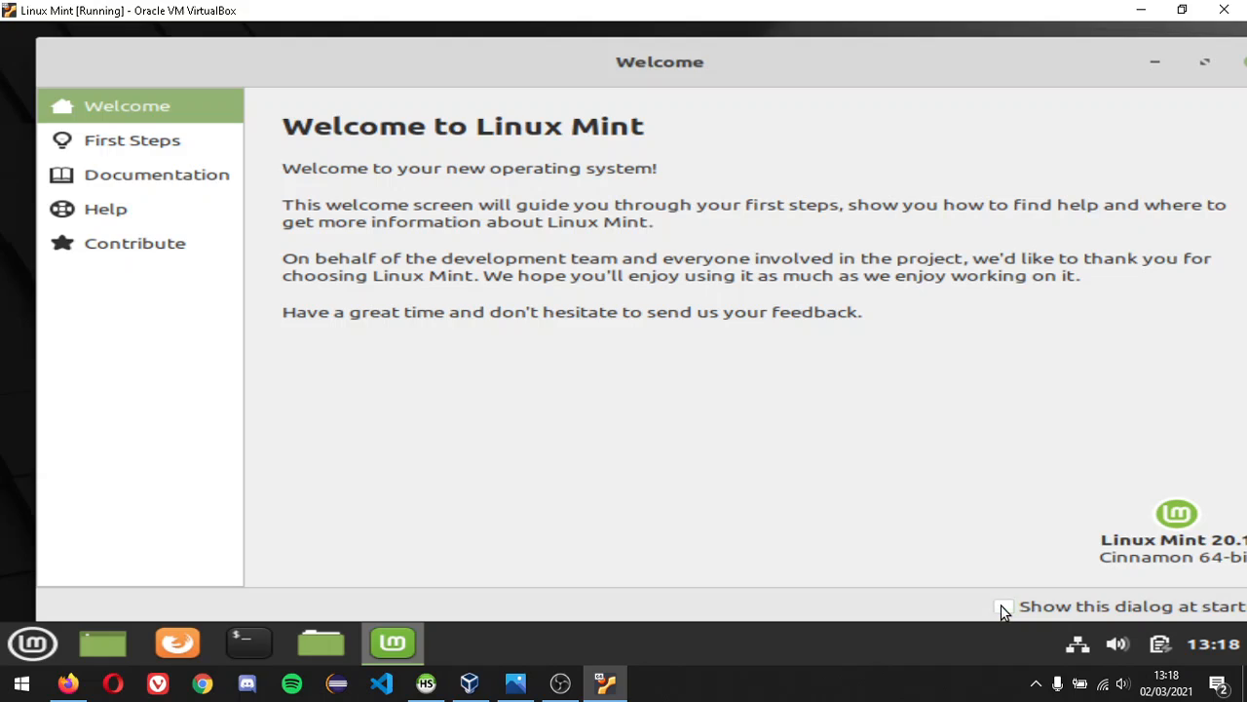
left_click_drag(1026, 57, 844, 58)
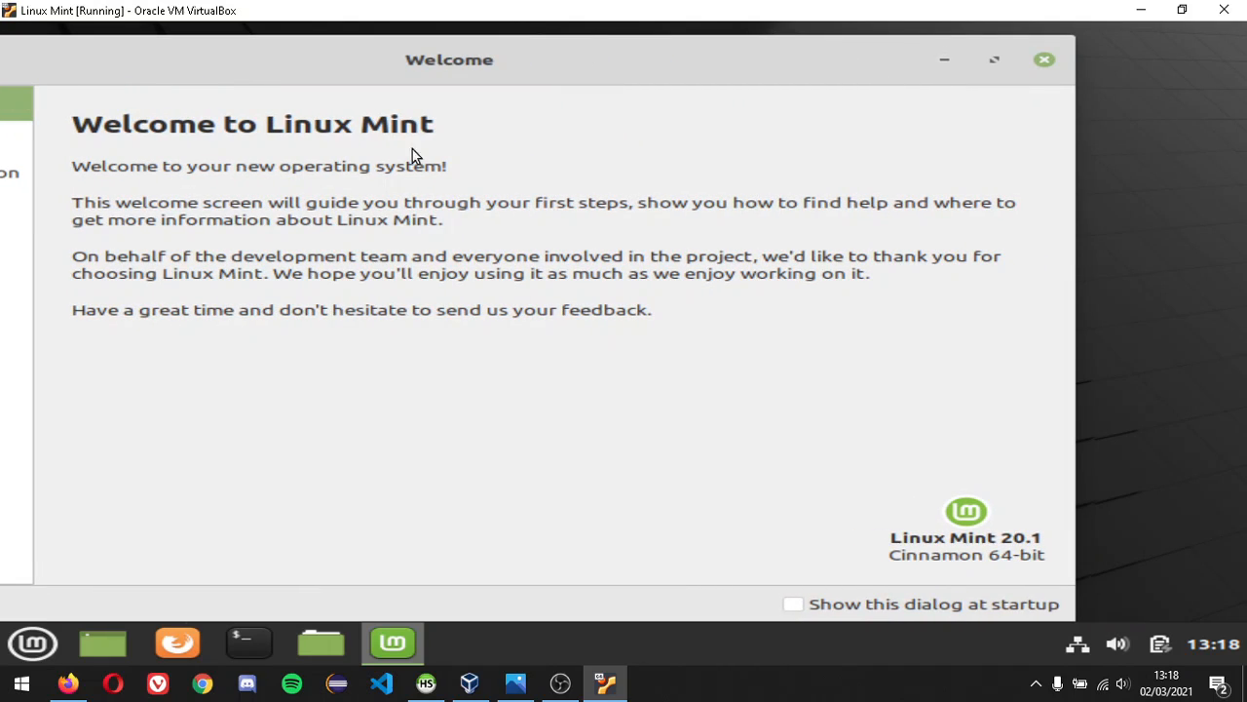
left_click(1043, 62)
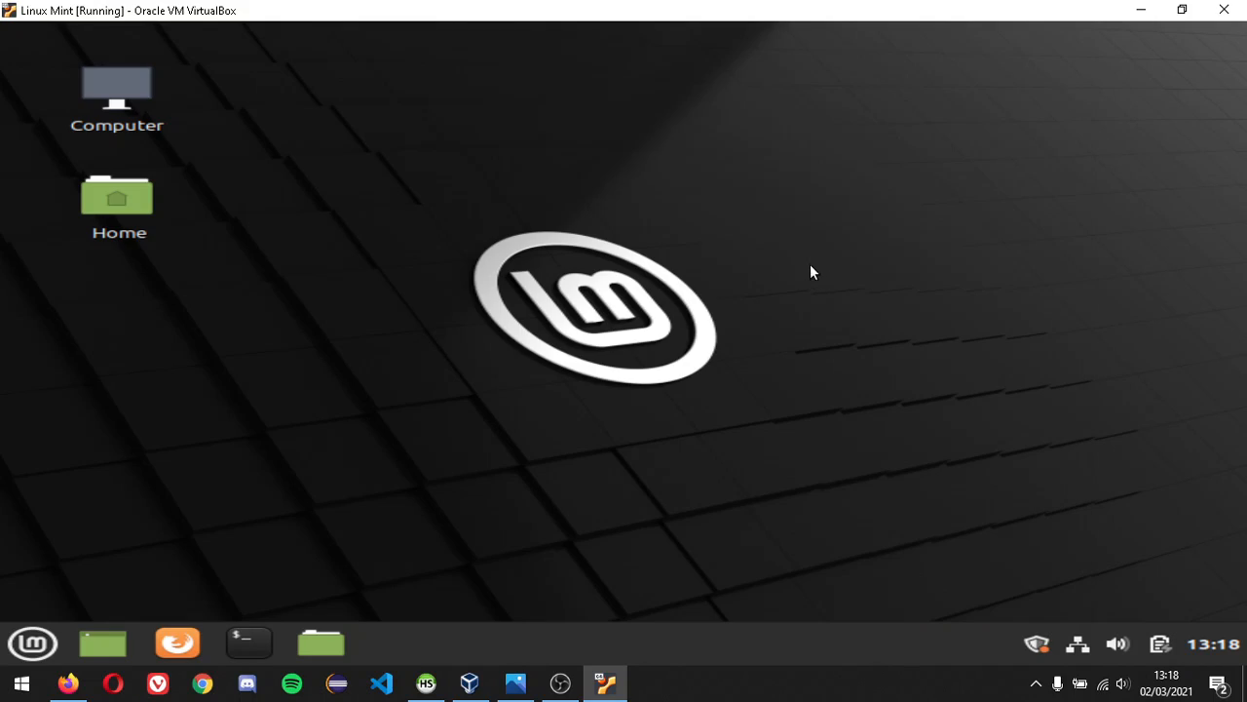
- Set the desktop wallpaper to the Big Sur image from the Ulyssa collection
right_click(370, 209)
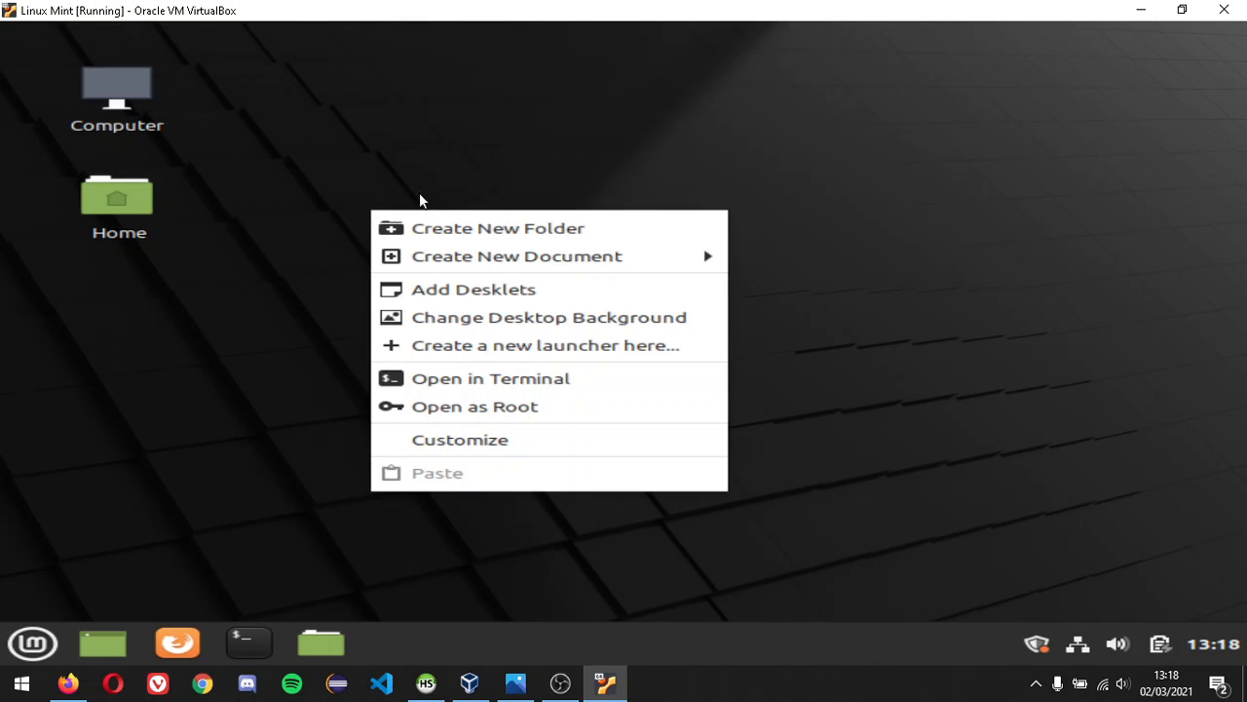
left_click(593, 324)
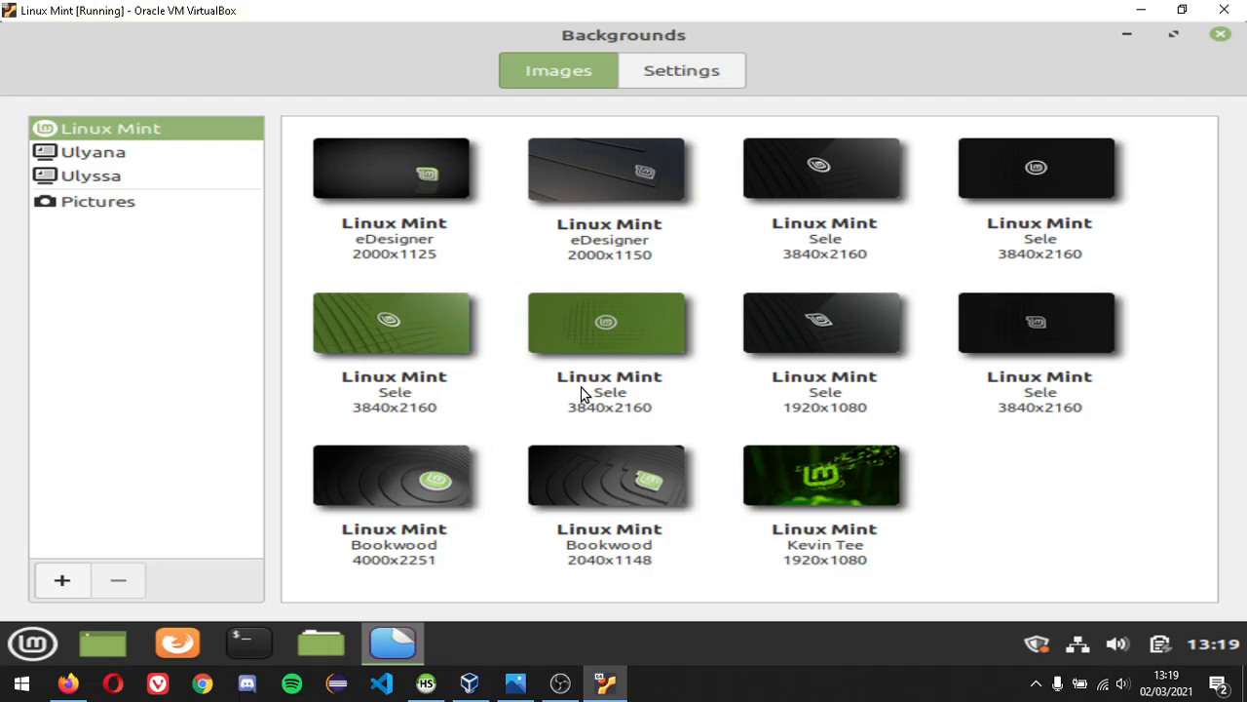
left_click(111, 174)
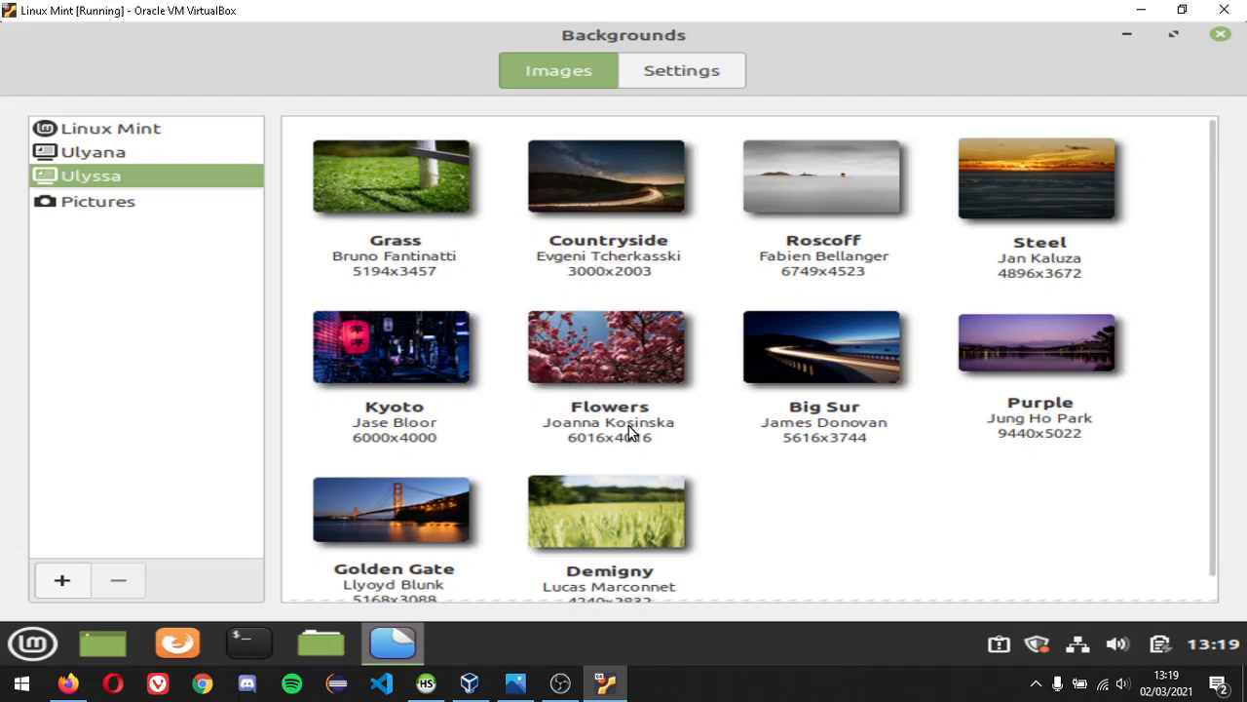
left_click(822, 359)
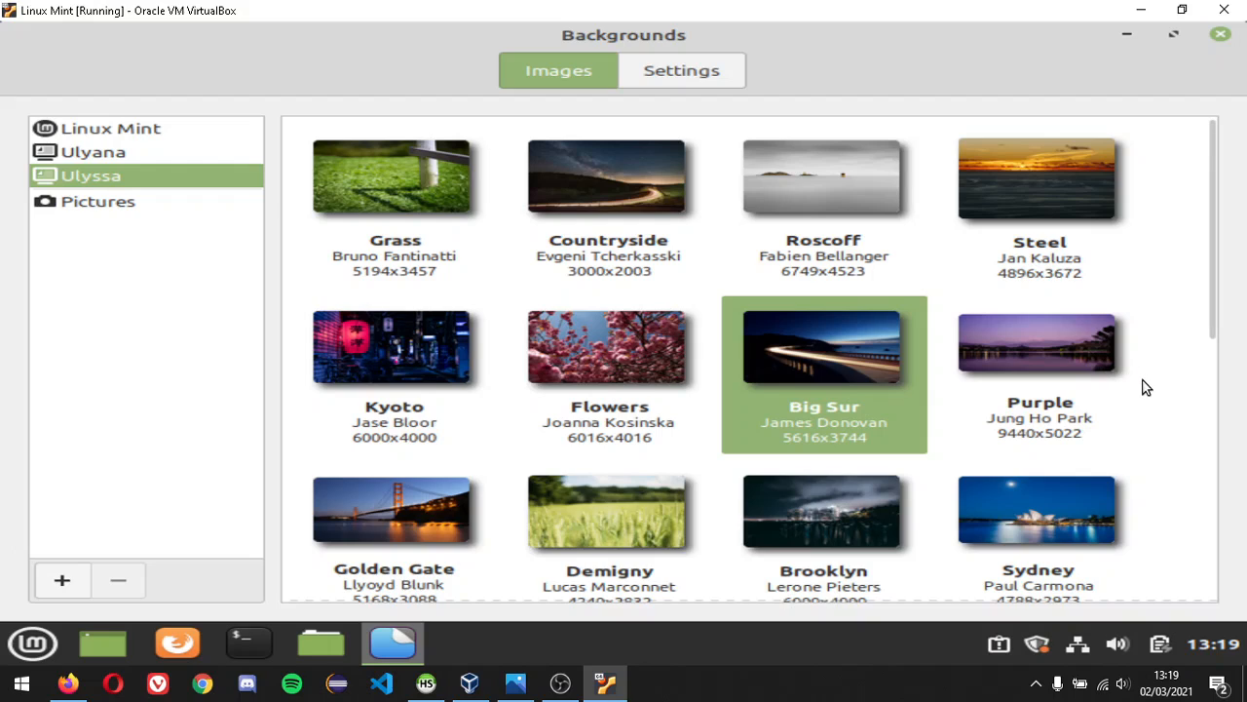
left_click(1221, 35)
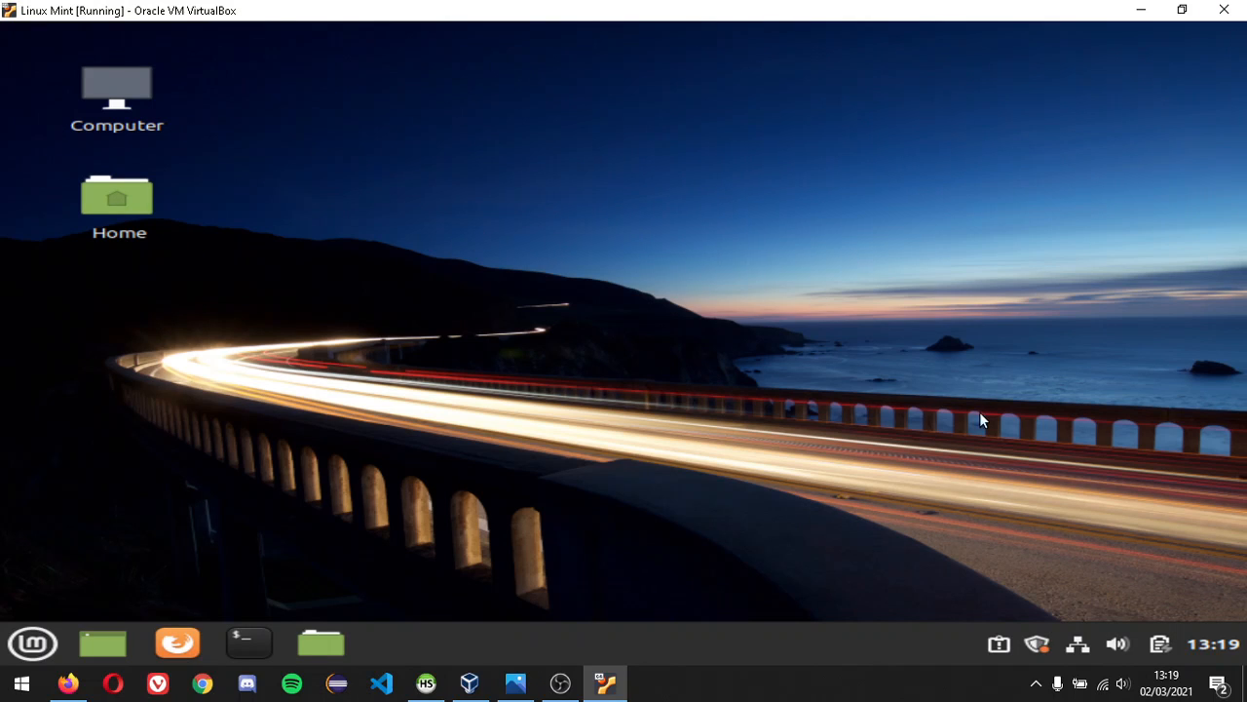
- Open Update Manager past its welcome screen, authenticate the local mirror switch, then close Software Sources
left_click(1038, 645)
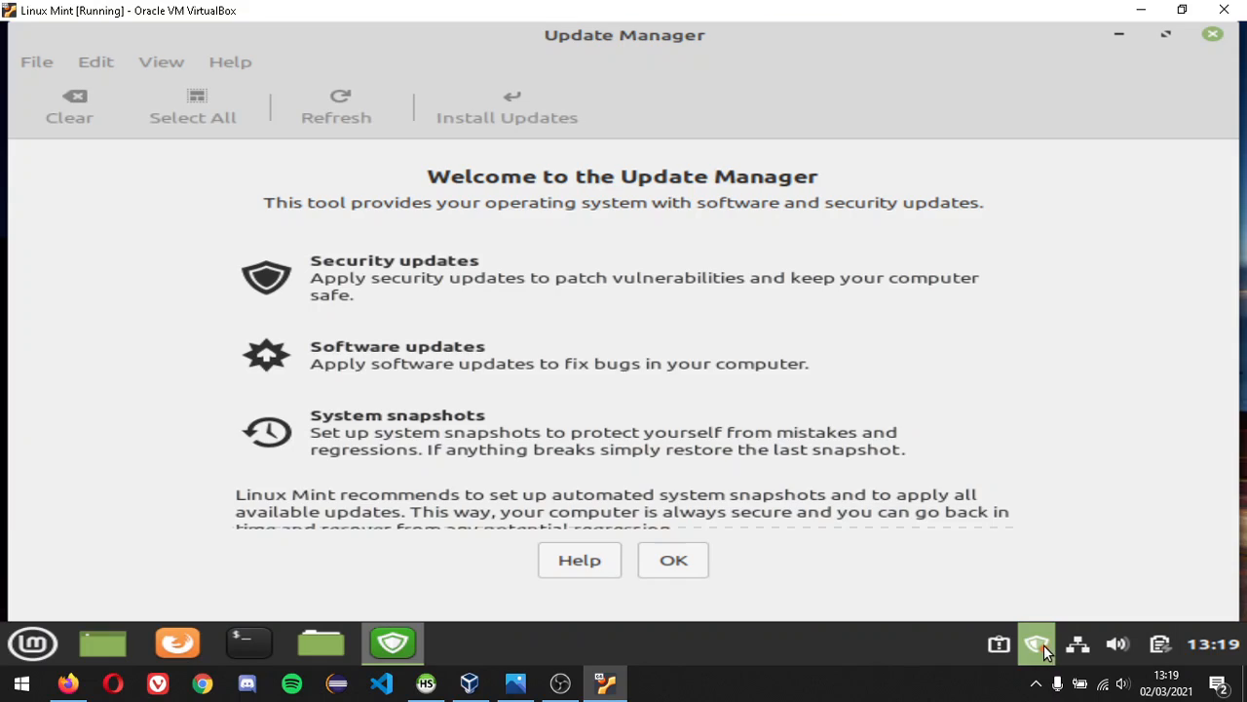
left_click(675, 567)
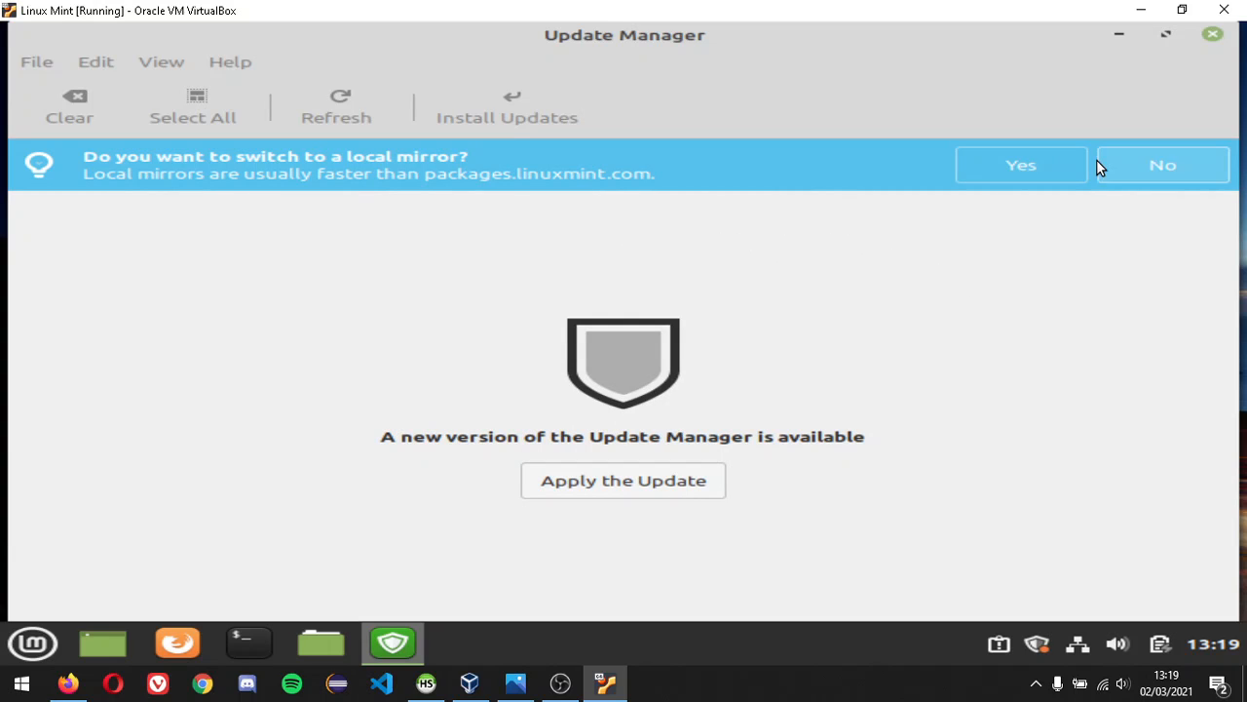
left_click(1034, 169)
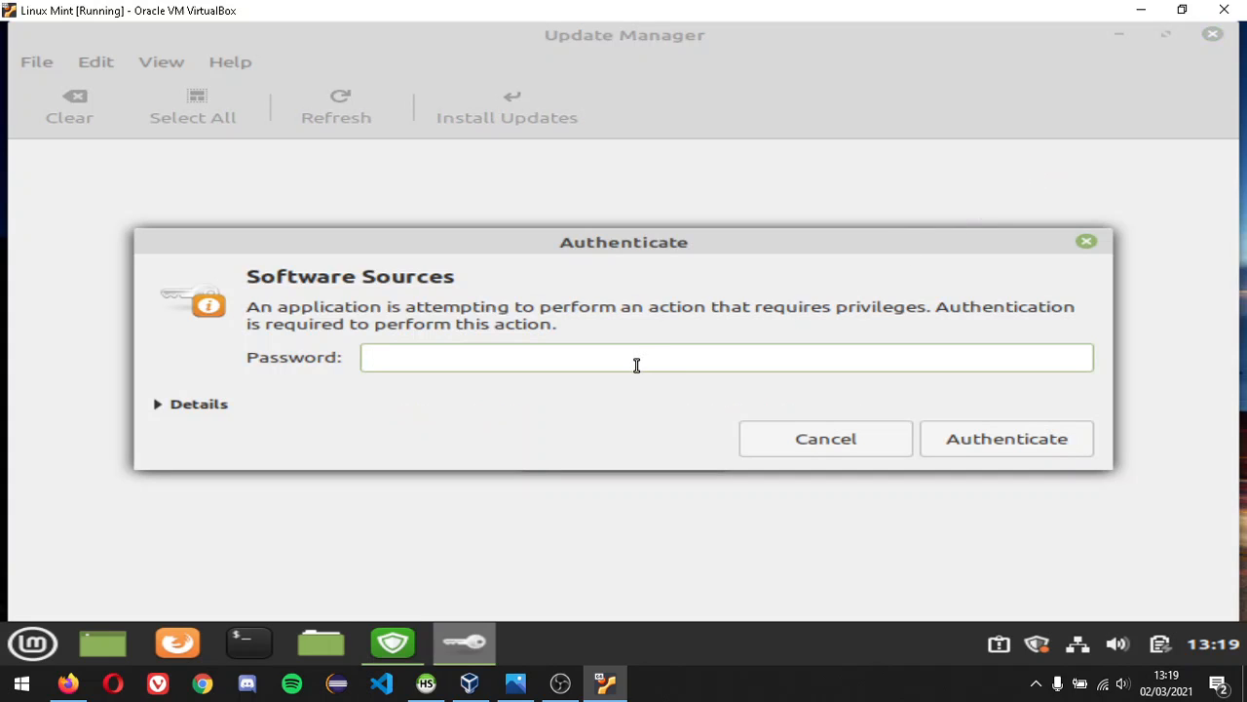
type("••••")
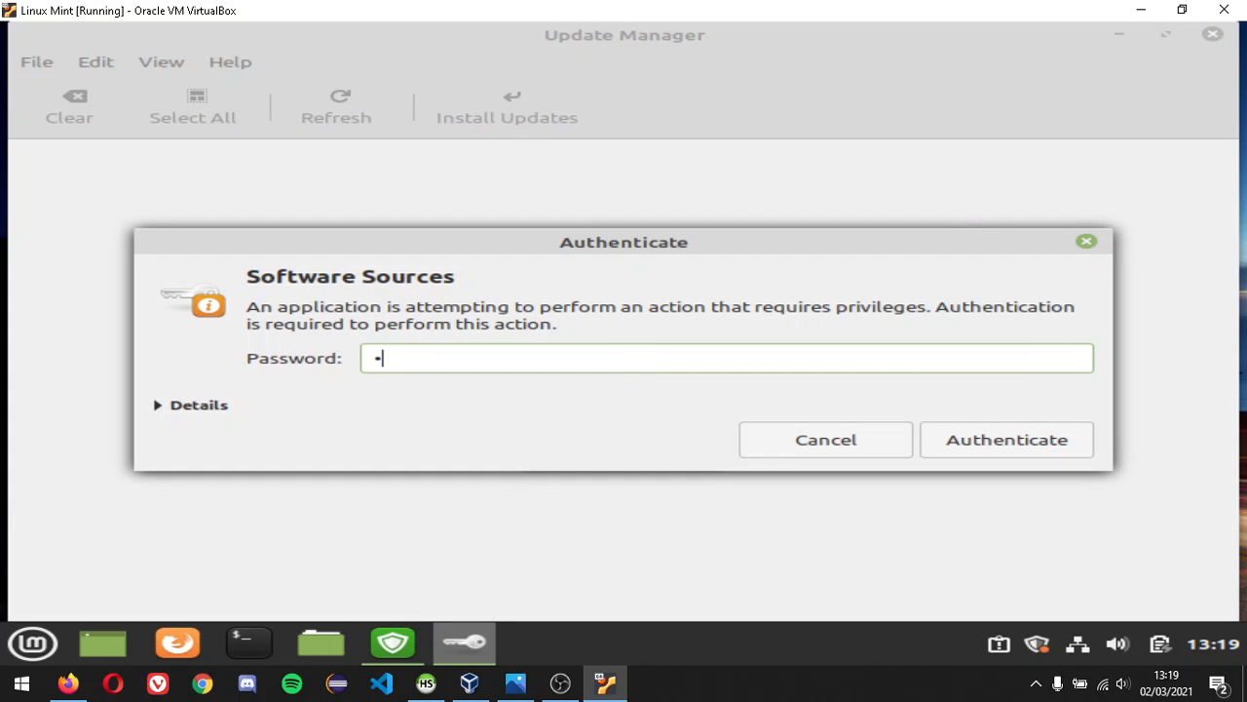
type("••••••")
left_click(973, 458)
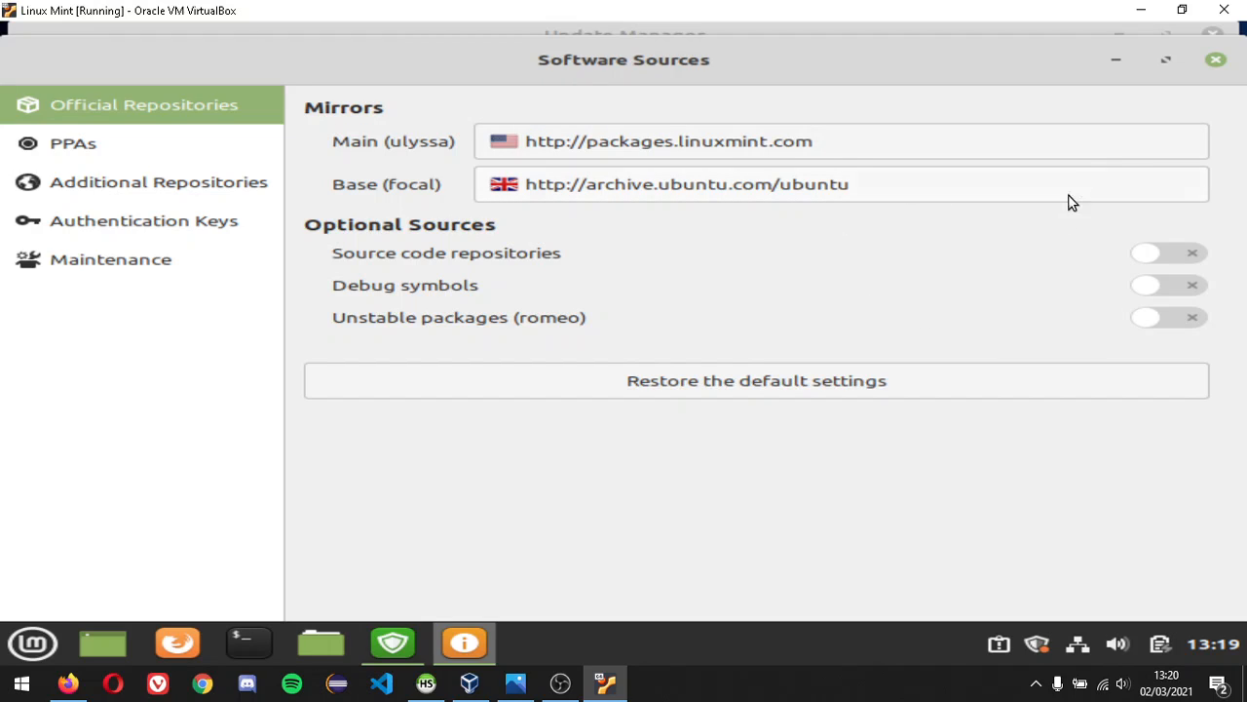
left_click(1216, 61)
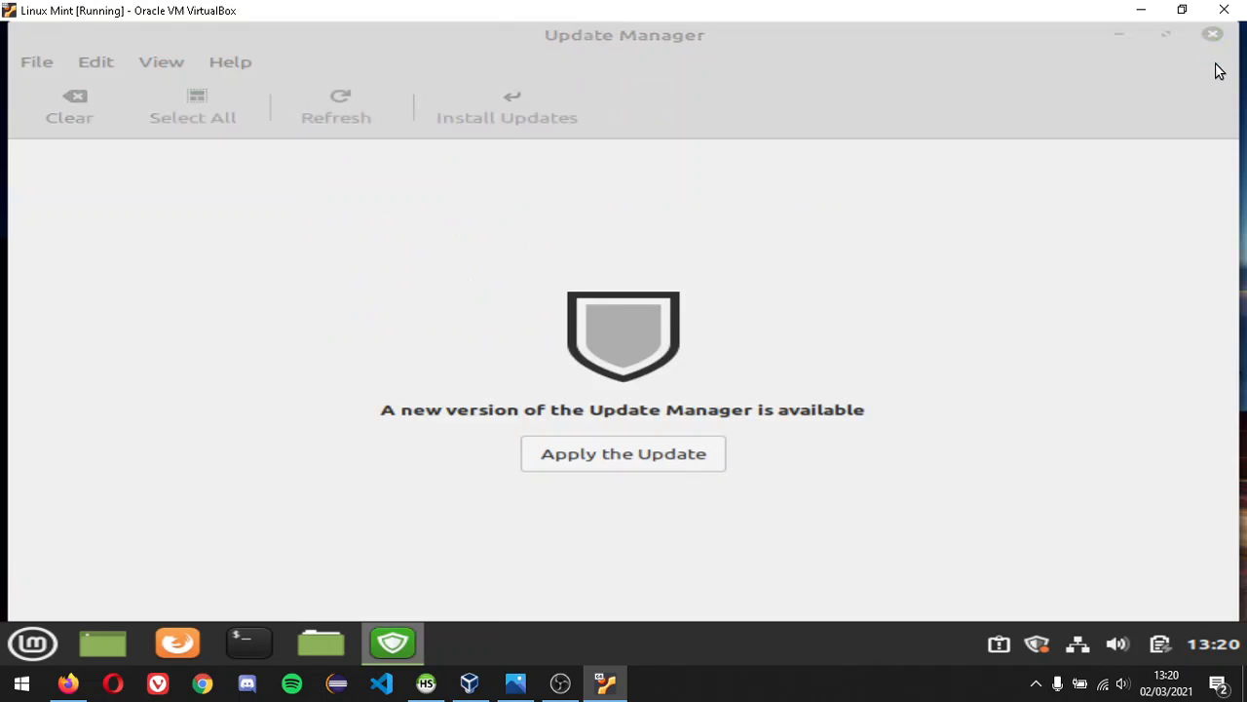
- Apply the Update Manager self-update with the password, decline the mirror switch, and review the 64 updates
left_click(637, 463)
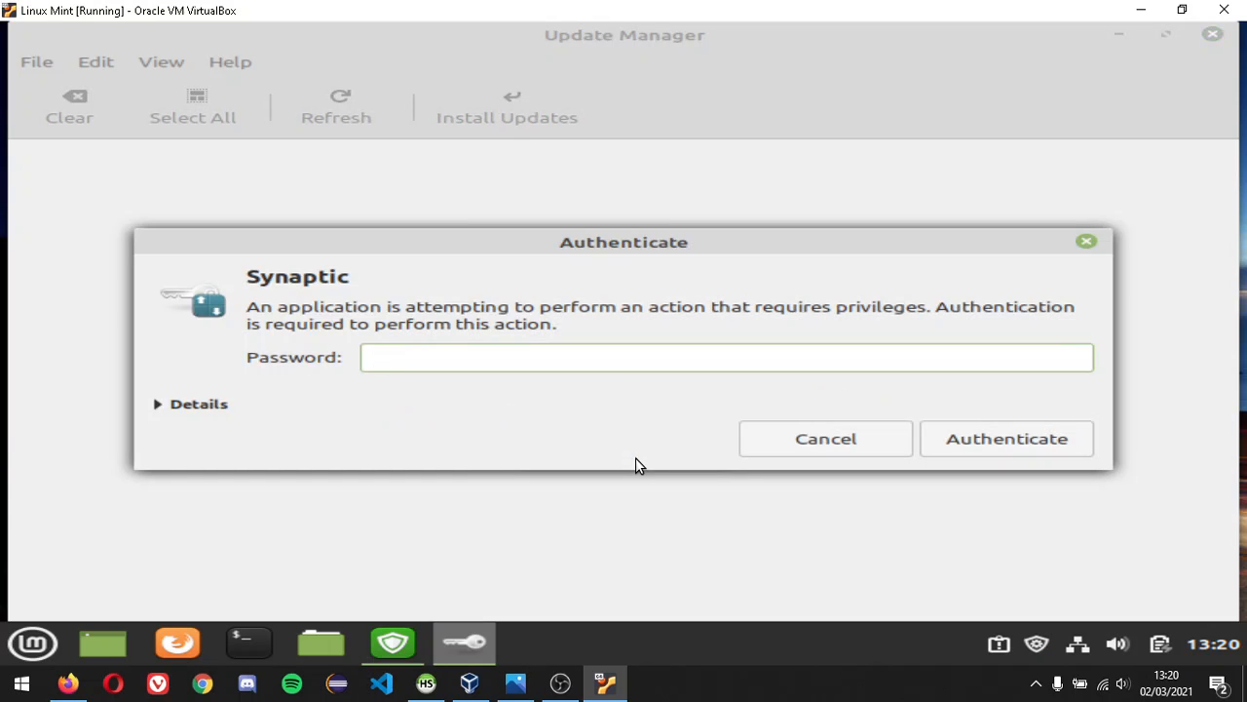
type("****")
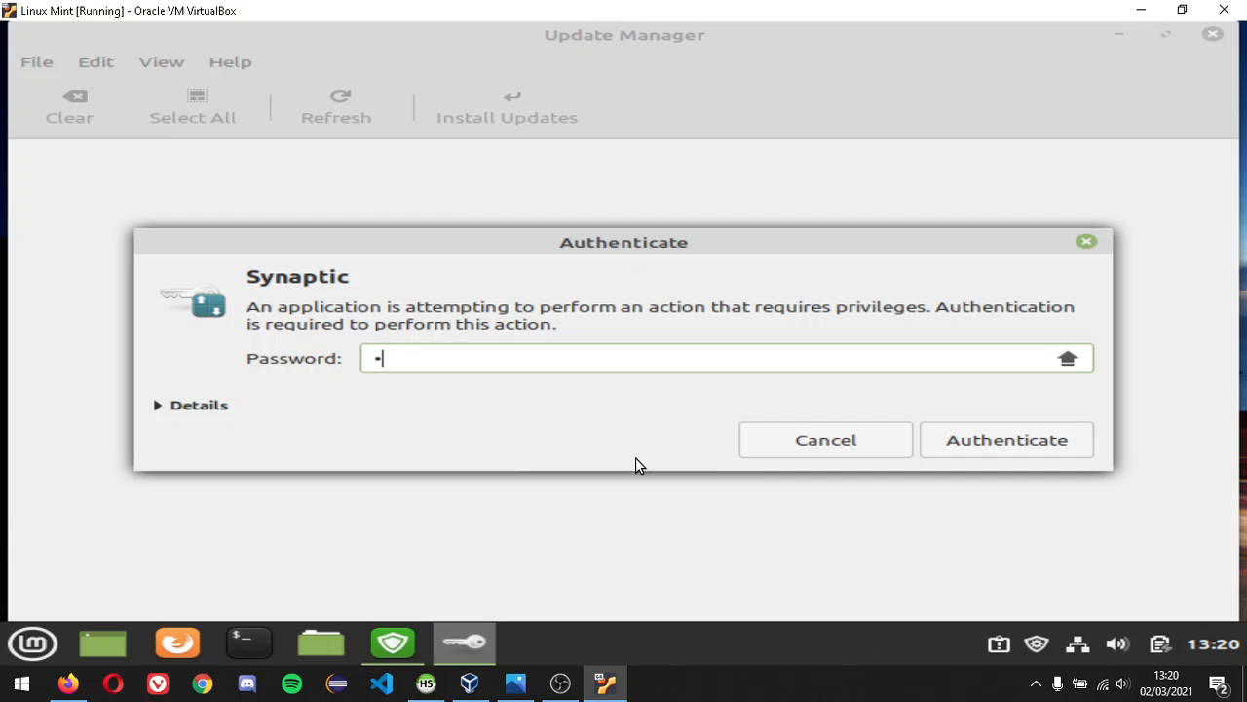
type("******")
left_click(937, 434)
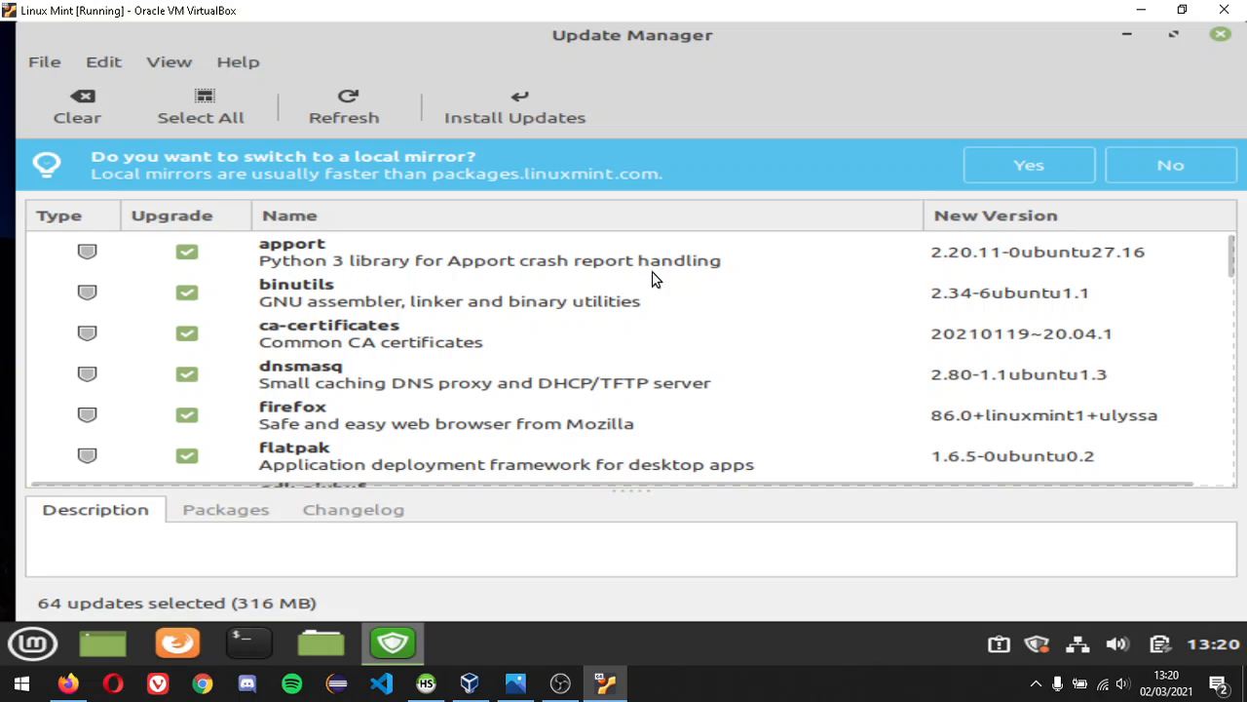
left_click(1164, 165)
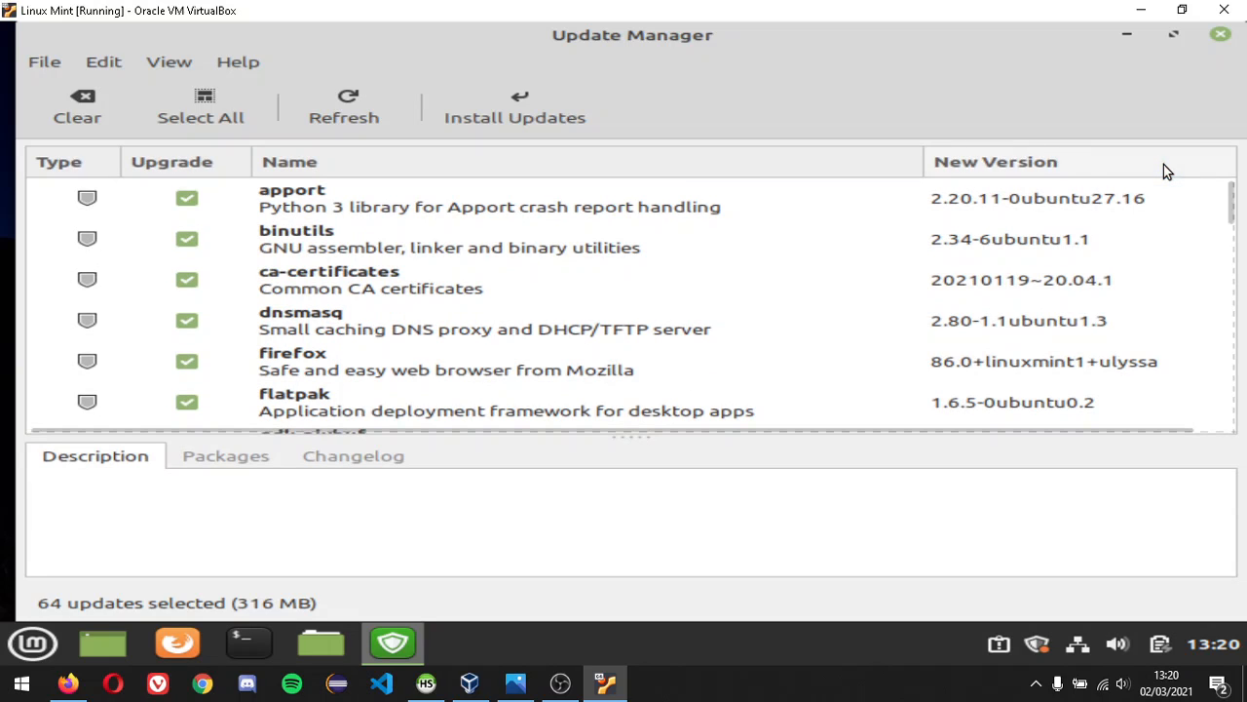
scroll(591, 278, "down", 15)
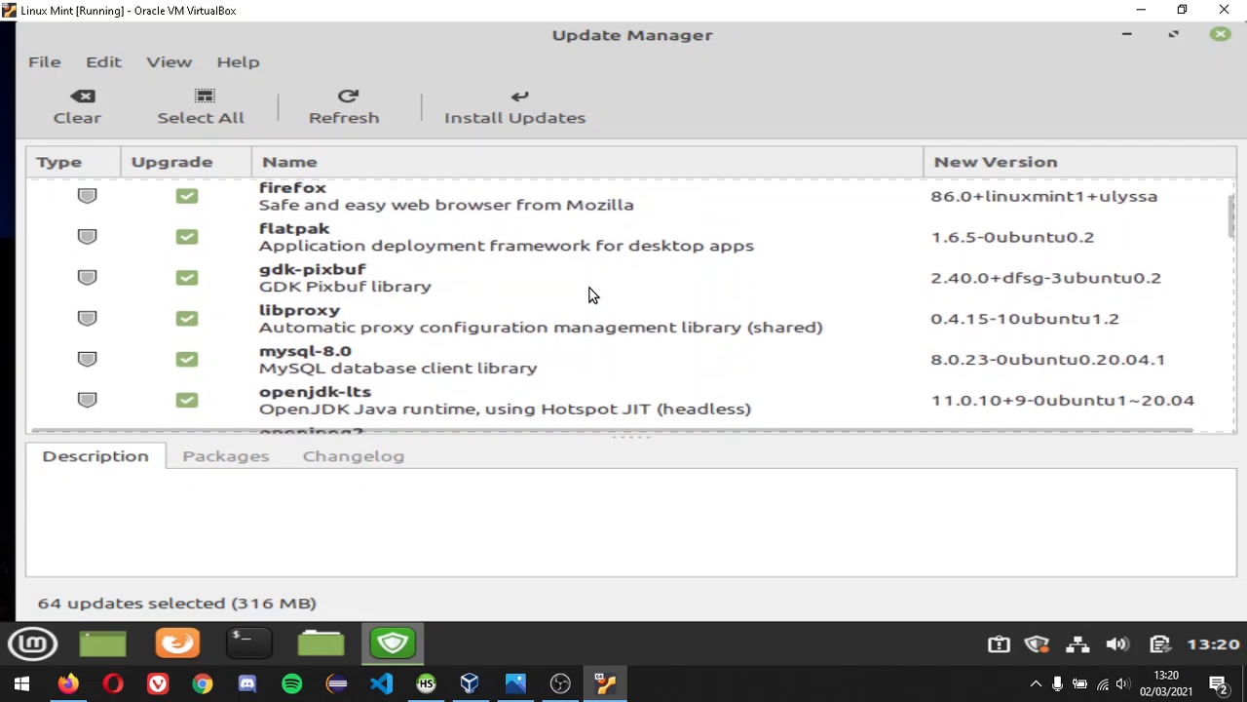
scroll(589, 293, "down", 15)
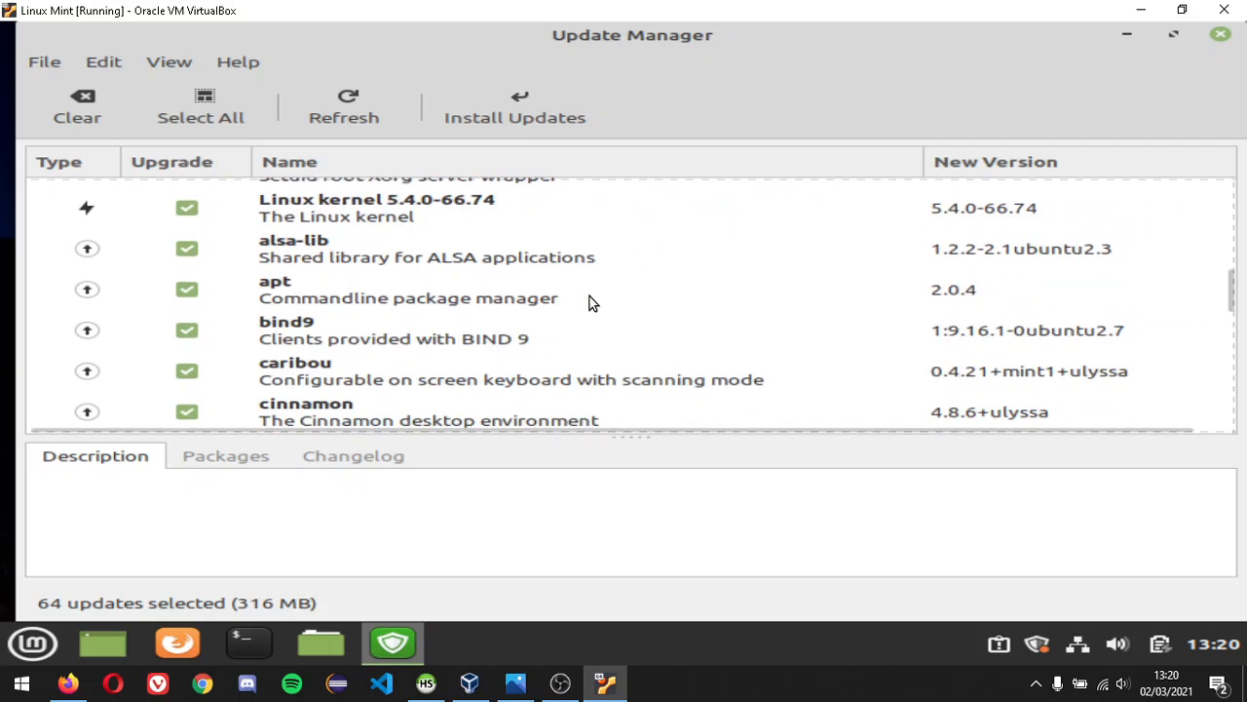
scroll(592, 309, "down", 10)
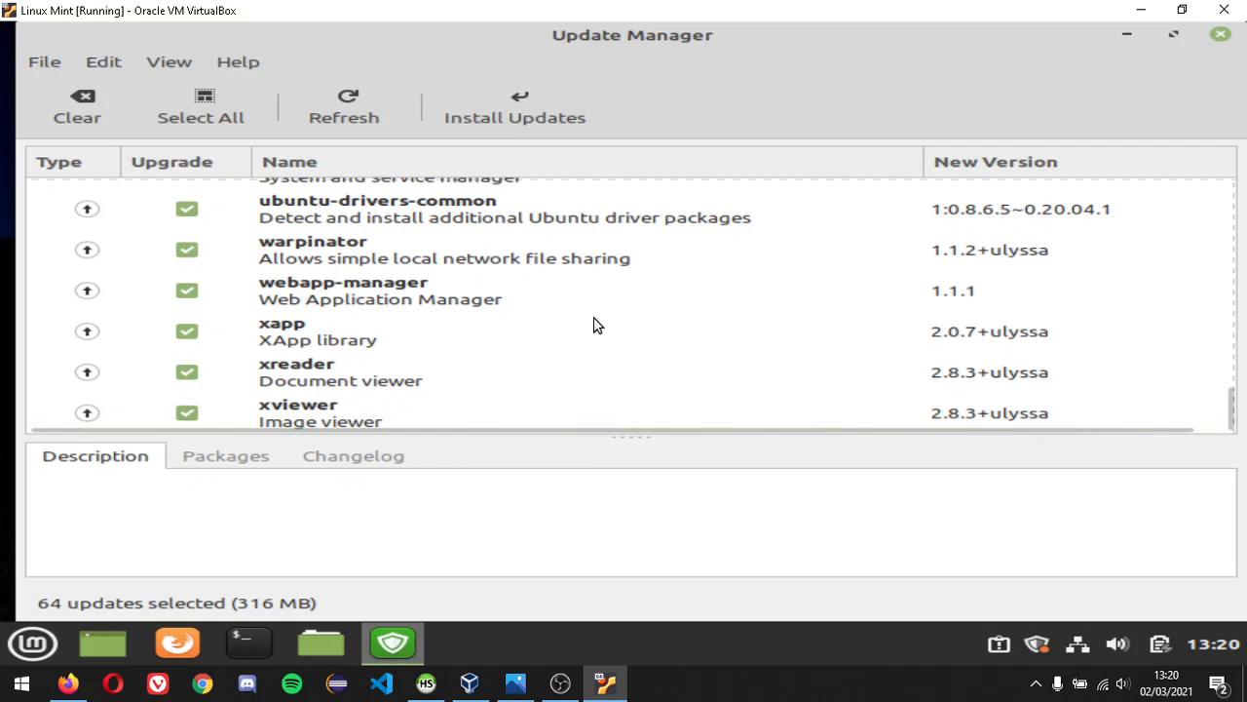
- Install all selected updates plus the additional kernel packages, authenticating with the password
left_click(532, 113)
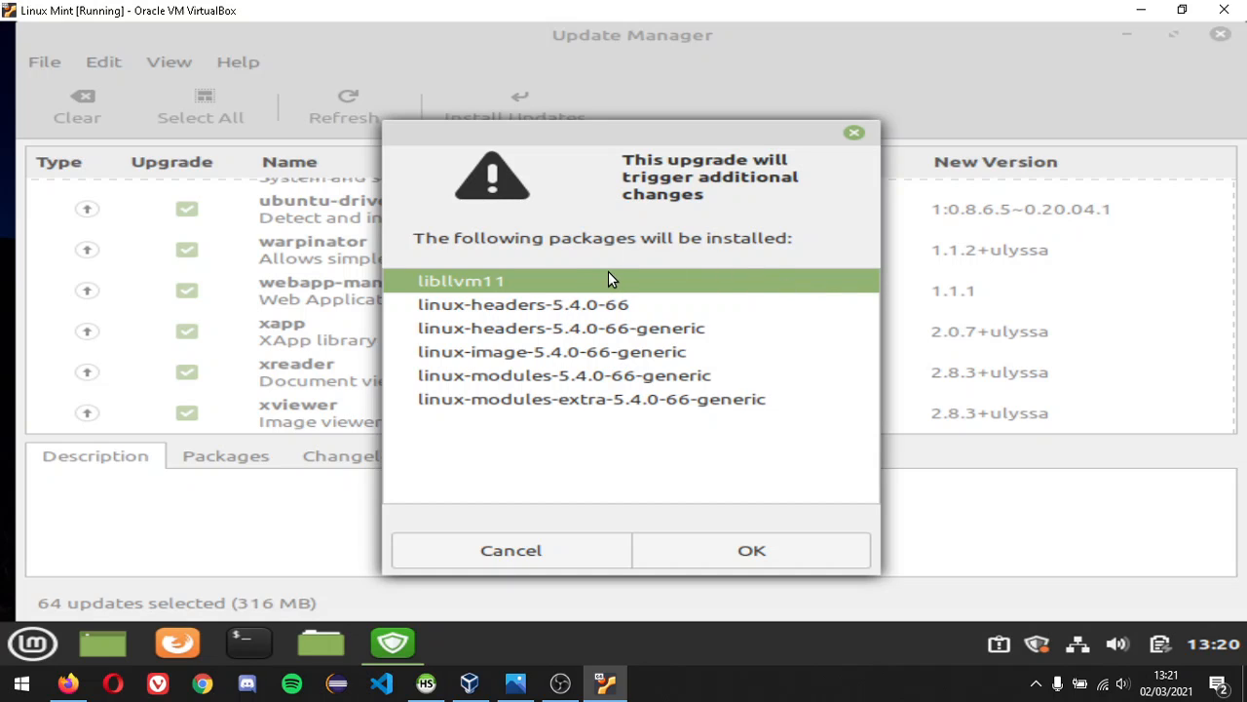
left_click(738, 555)
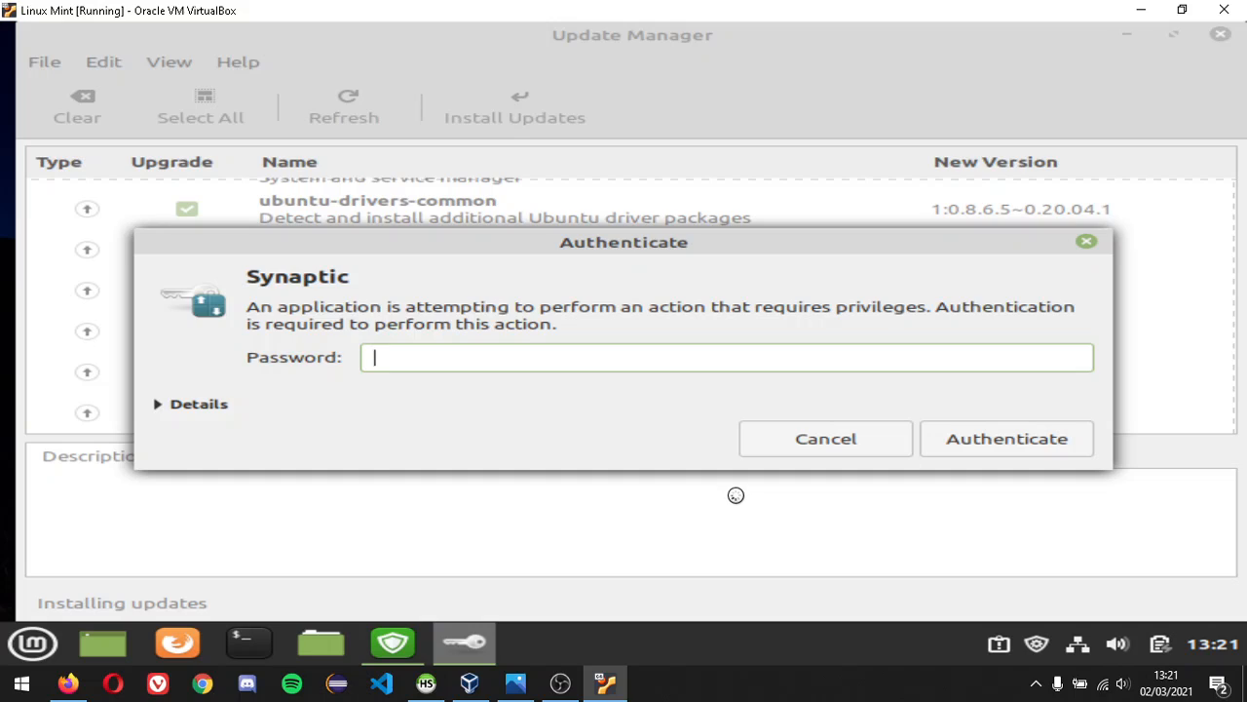
type("••••••")
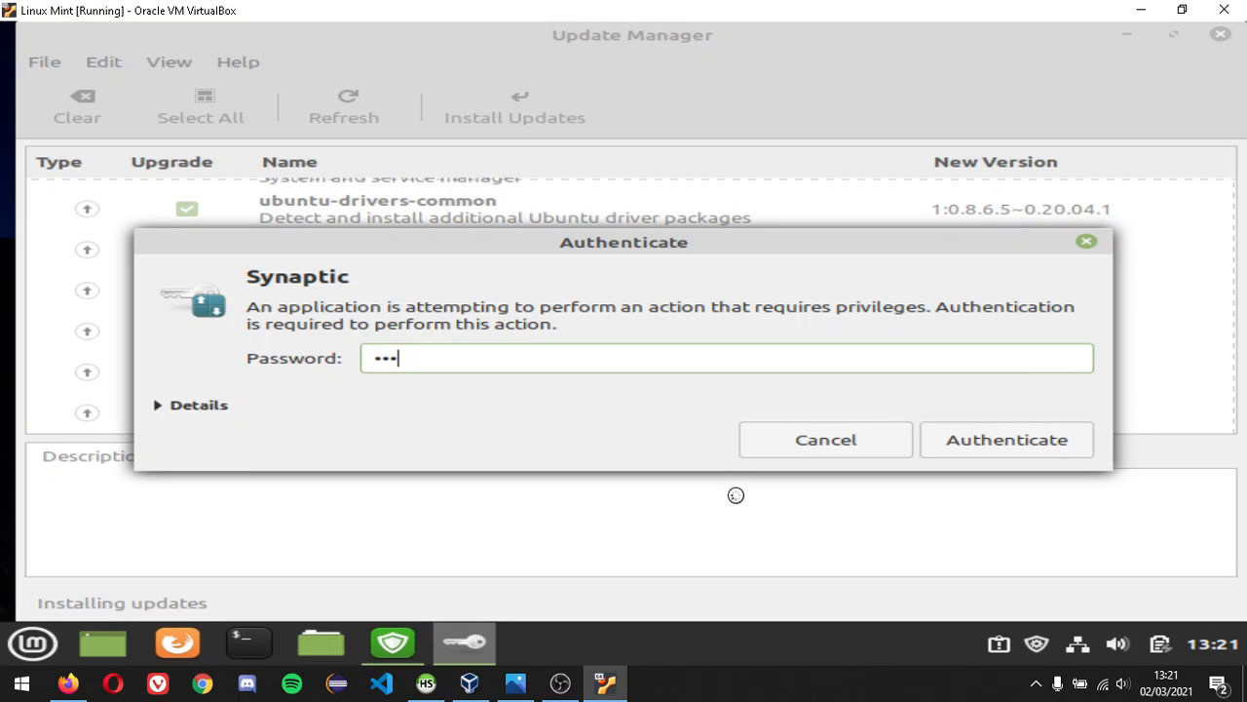
type("•")
key("Caps_Lock")
type("•••")
left_click(976, 452)
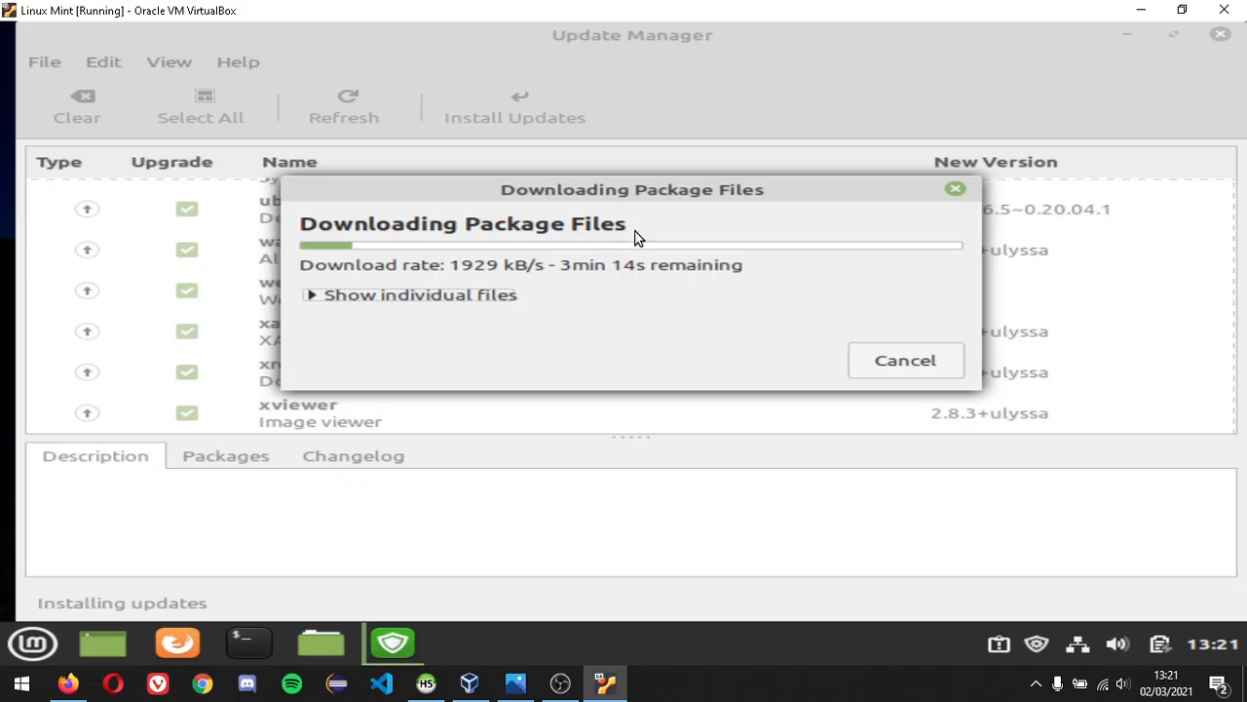
left_click(1127, 37)
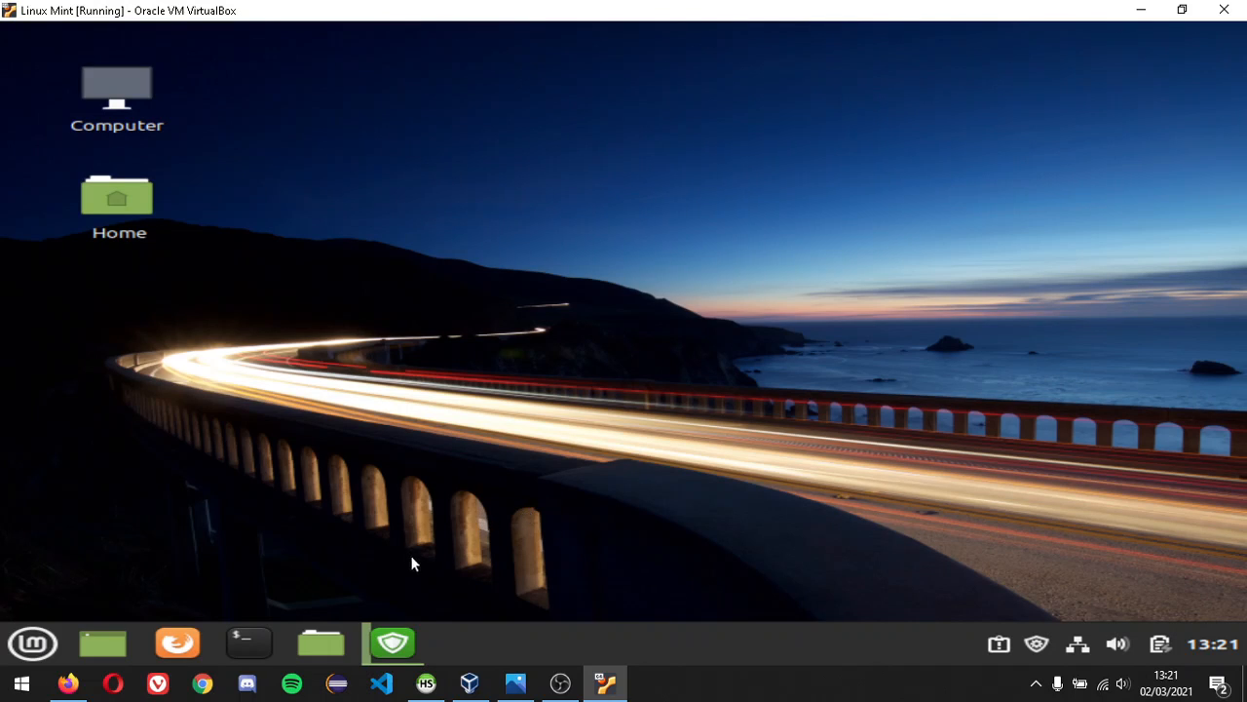
left_click(999, 652)
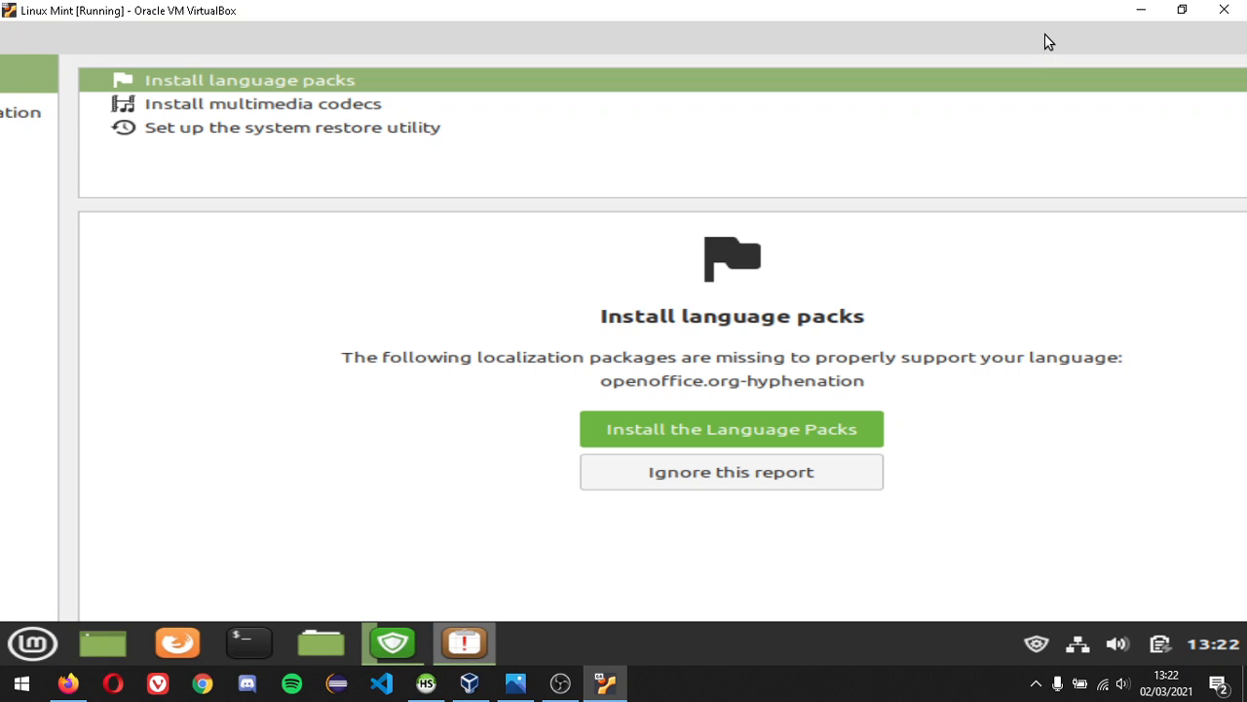
left_click_drag(1044, 34, 1007, 78)
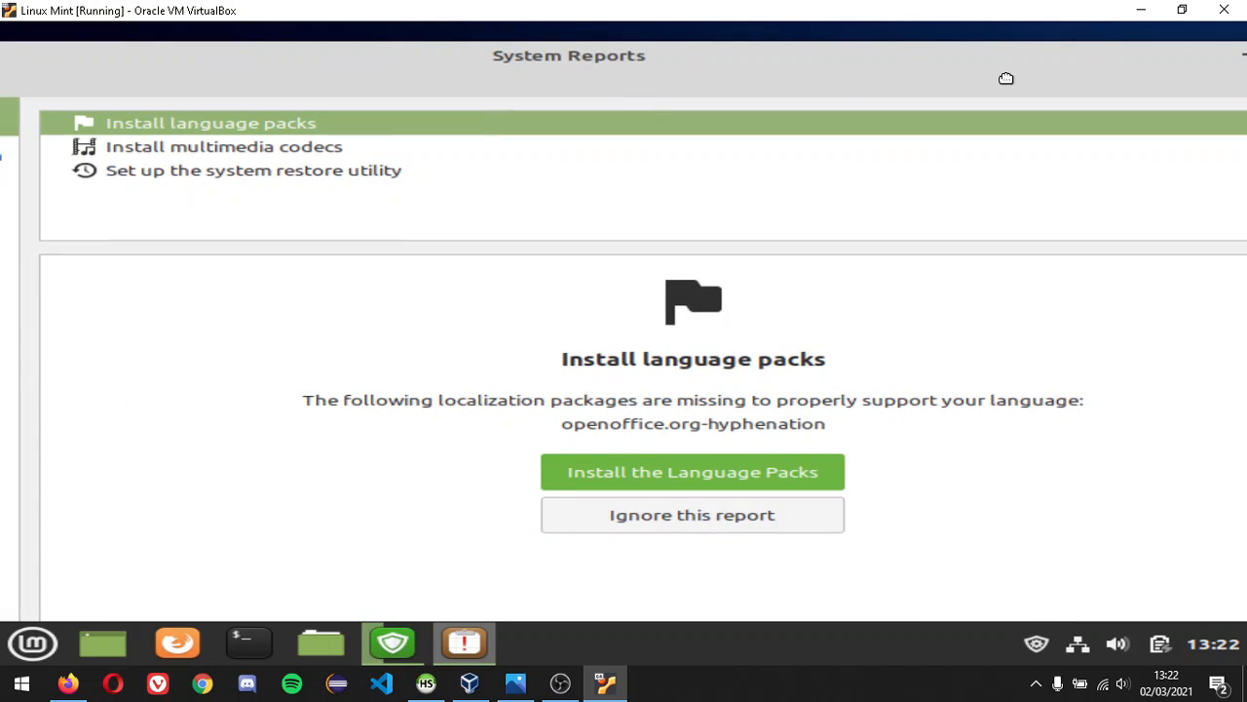
left_click_drag(1006, 78, 848, 101)
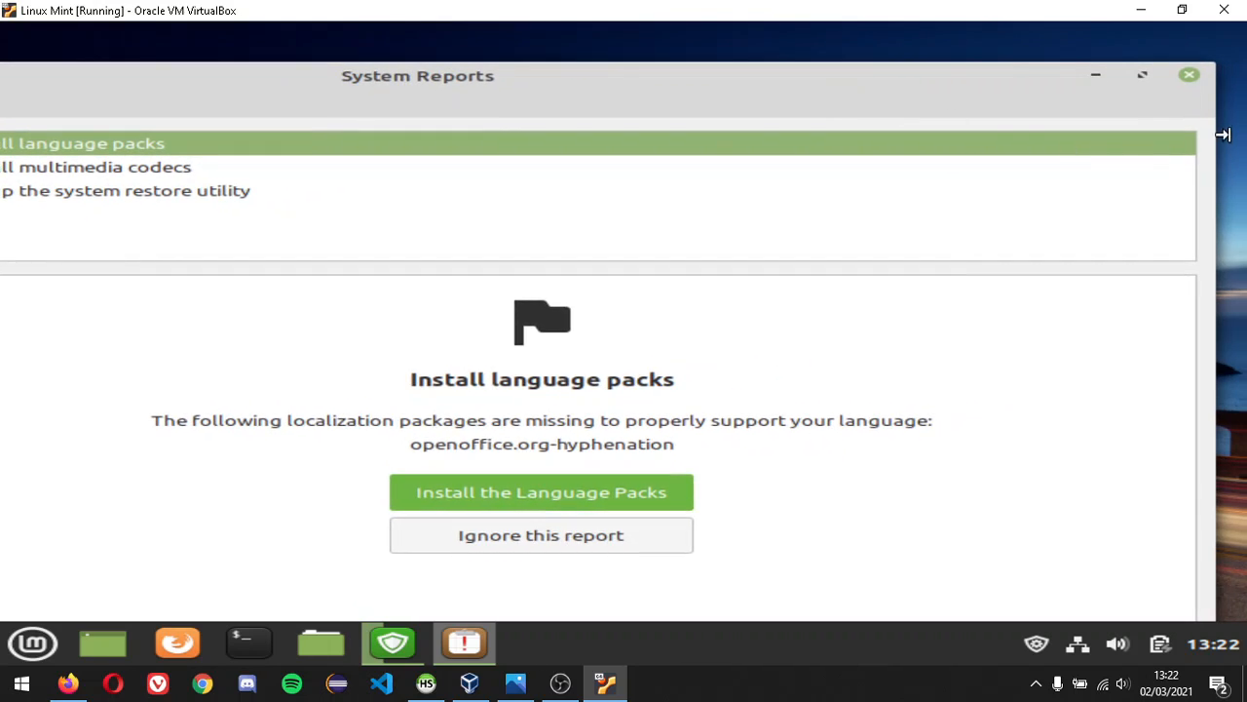
left_click(1189, 77)
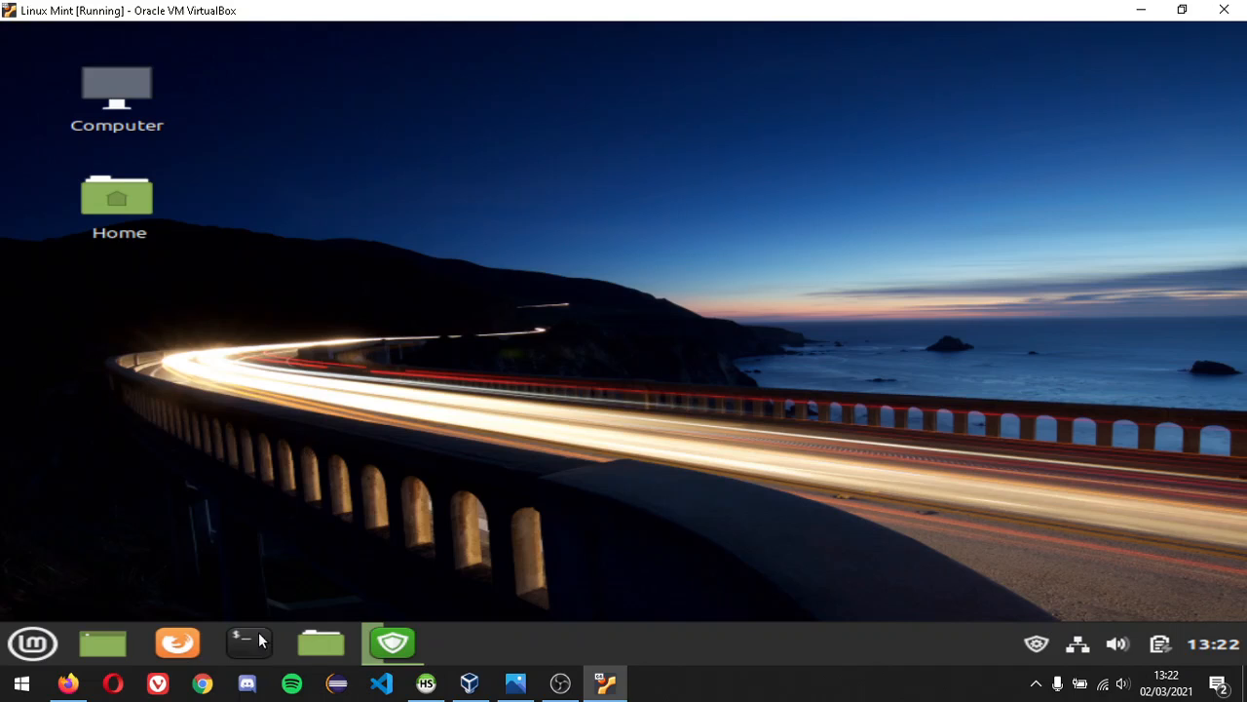
- Launch Firefox, go to google.com and accept Google's cookie terms
left_click(195, 640)
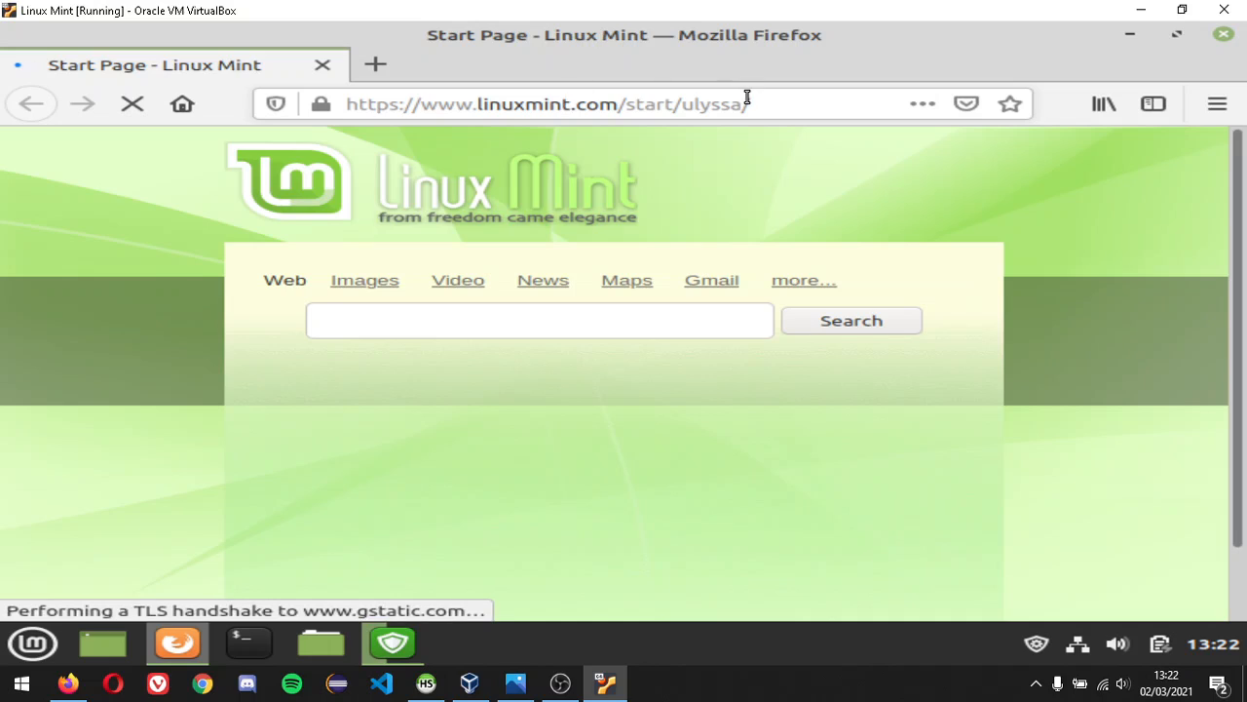
left_click(747, 102)
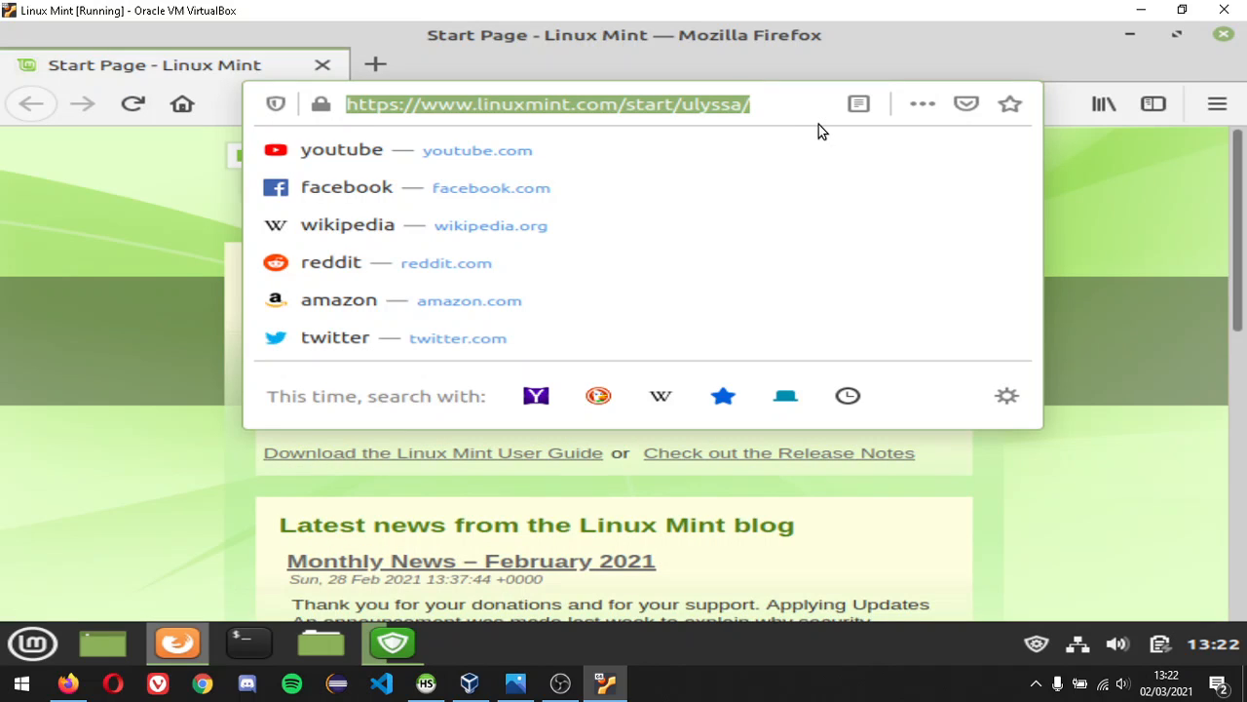
type("google.com")
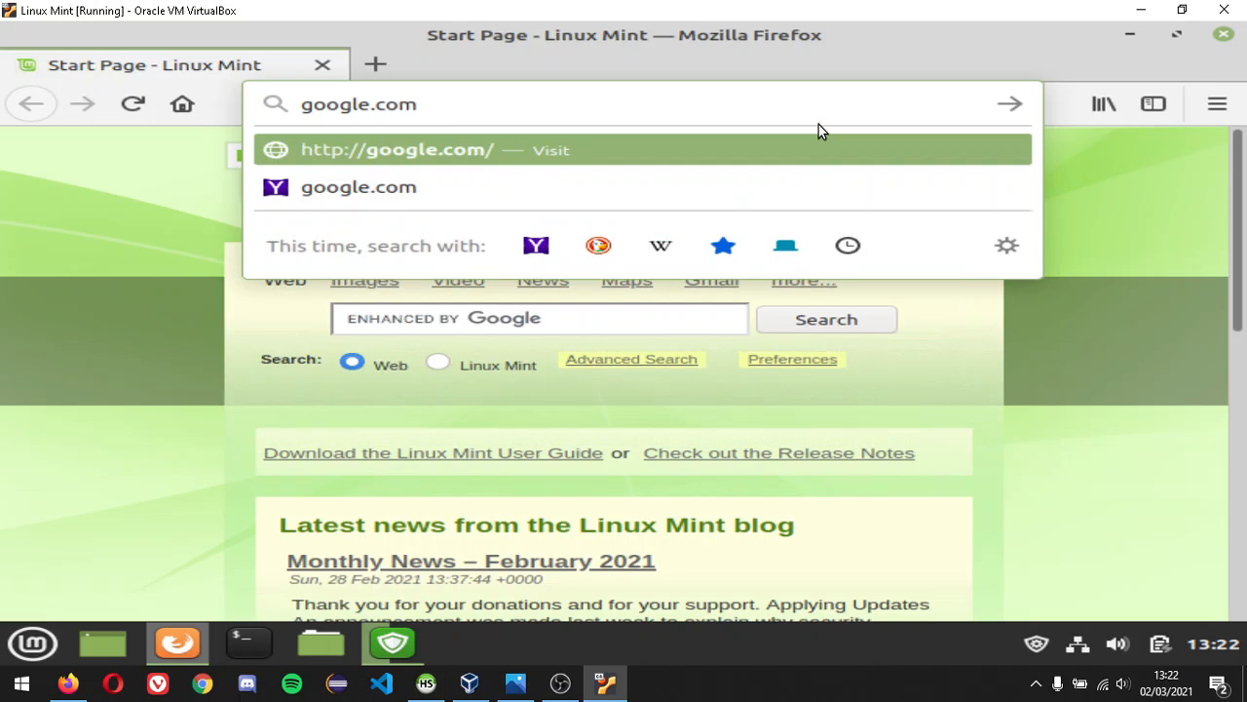
key("Return")
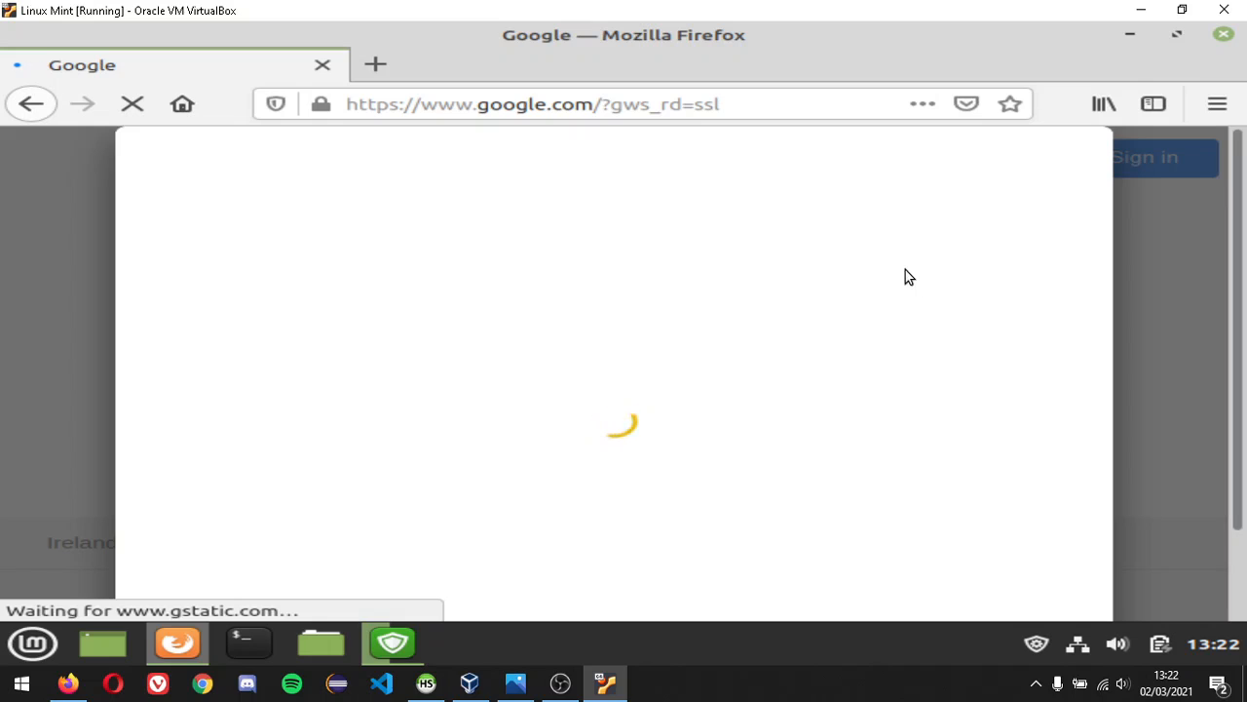
scroll(1158, 302, "down", 2)
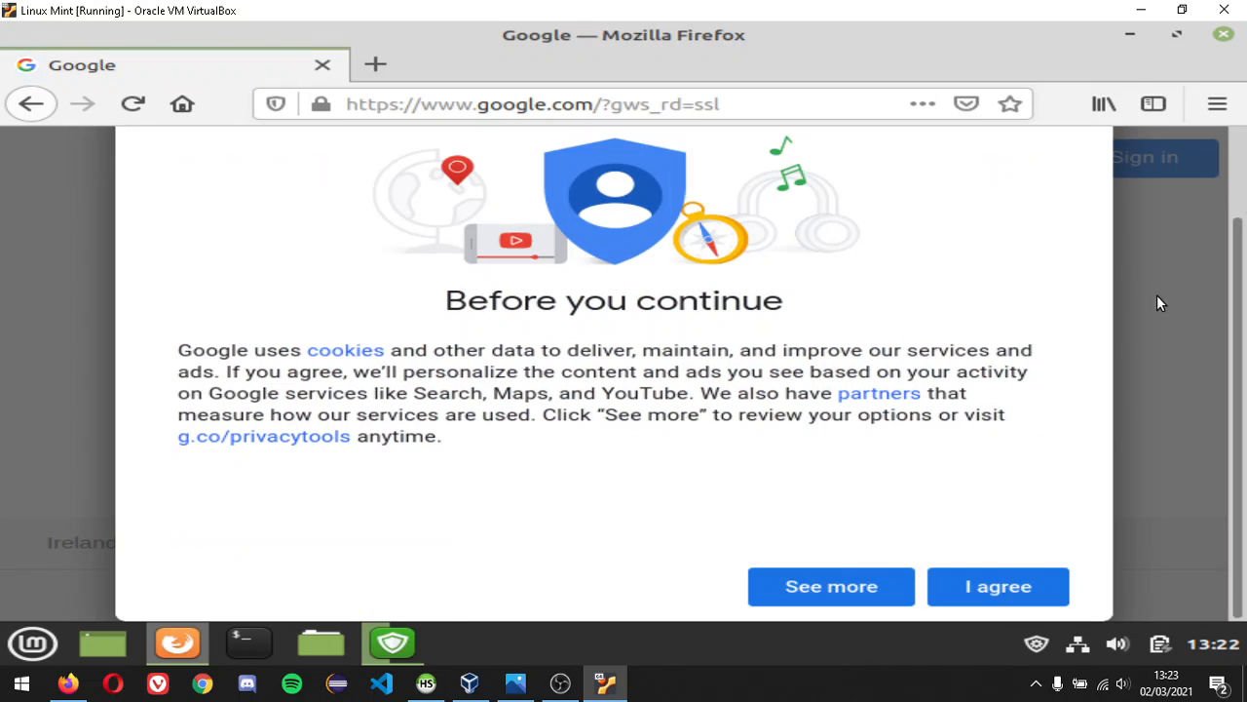
left_click(999, 586)
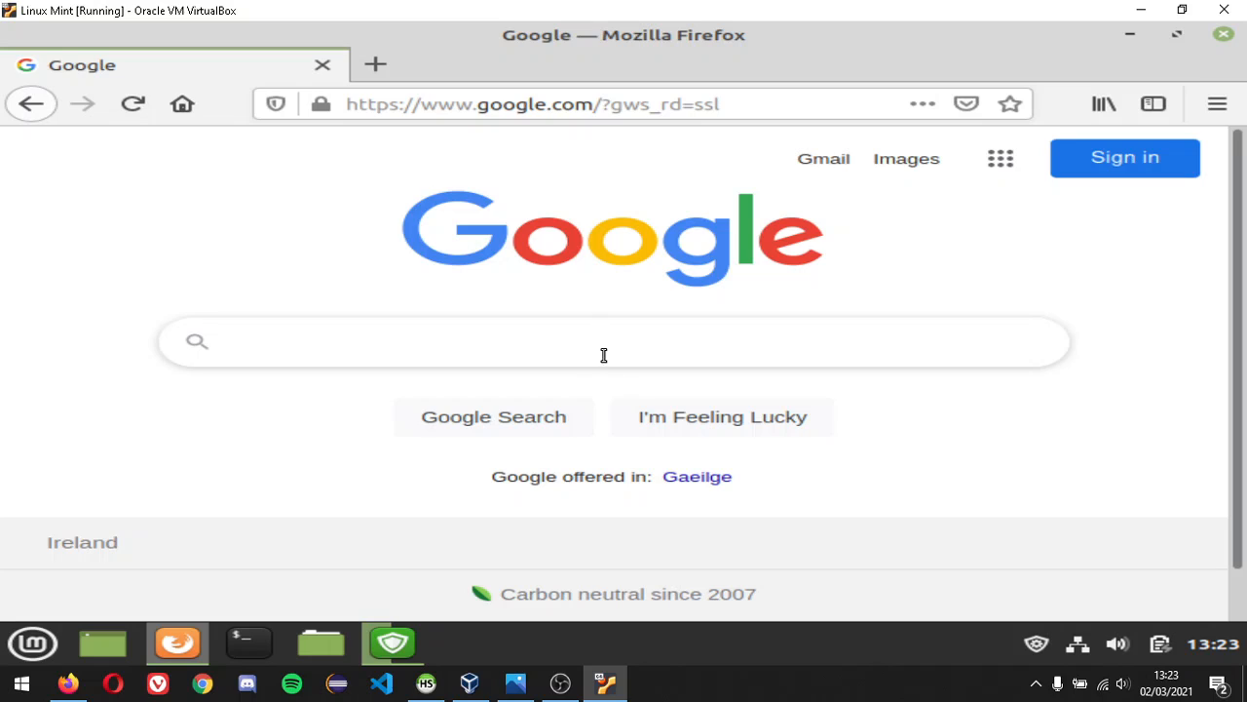
- Search Google for 'weather' and scroll through the forecast results
left_click(607, 344)
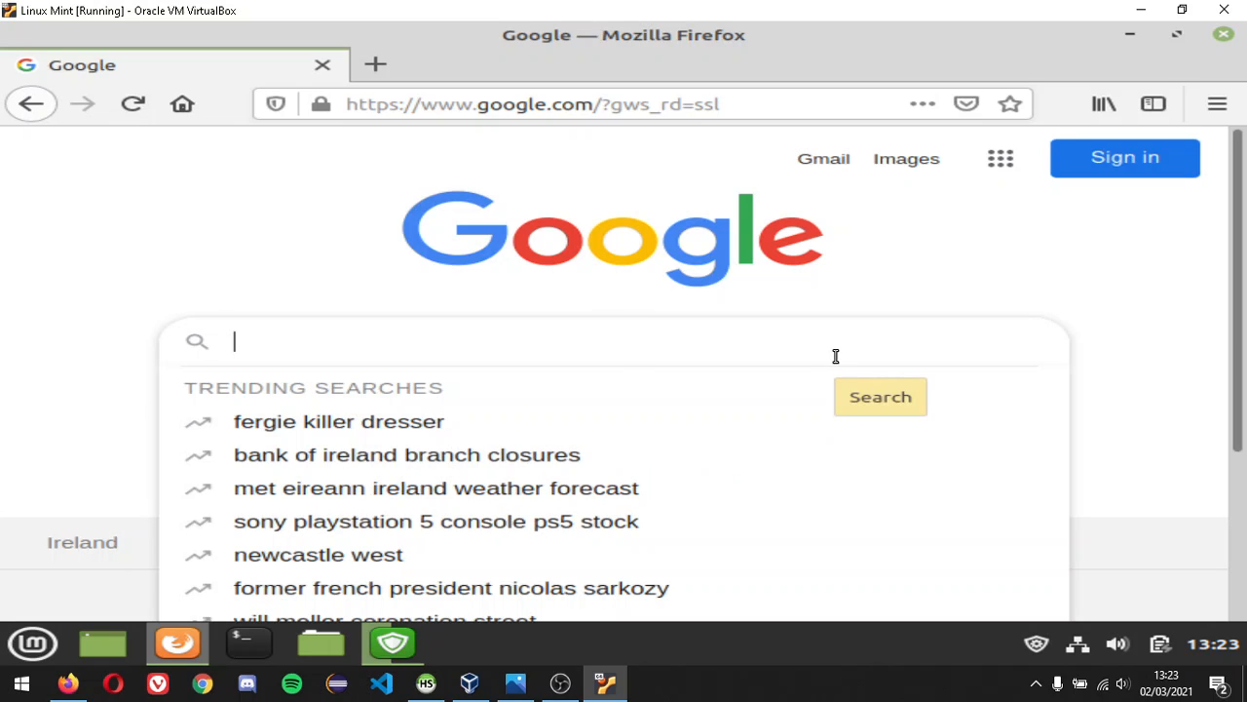
type("Wet")
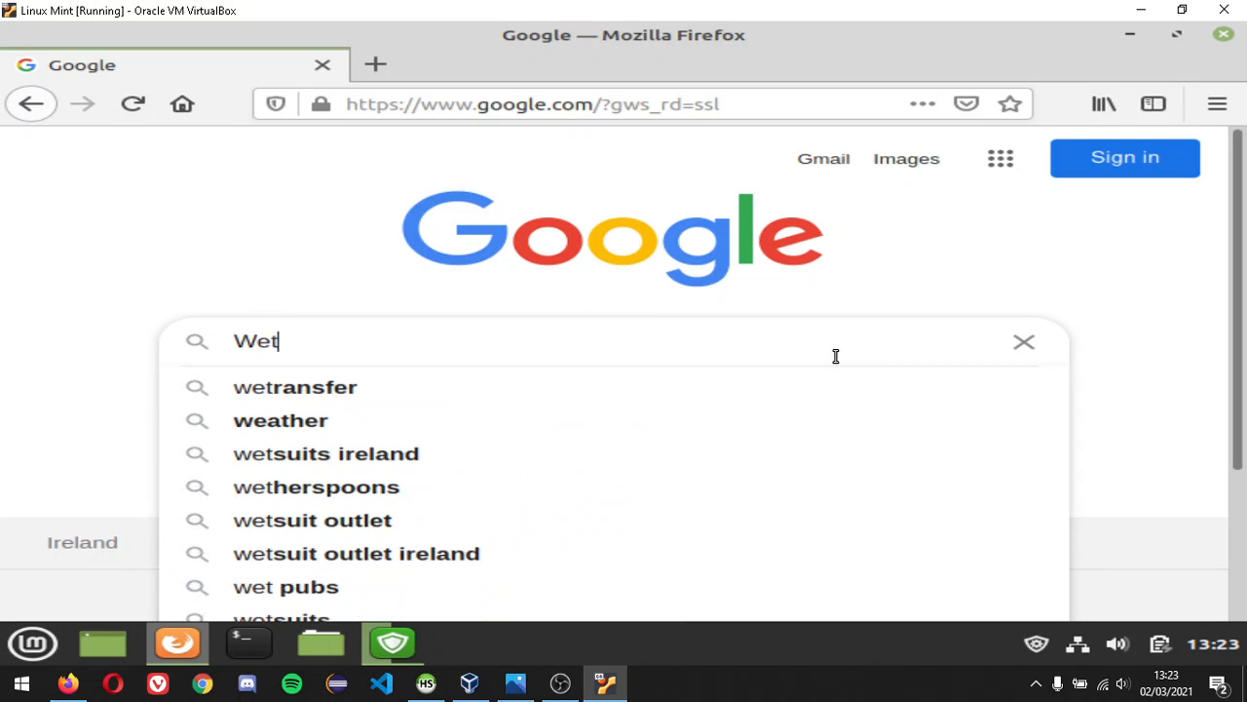
key("BackSpace")
type("ather")
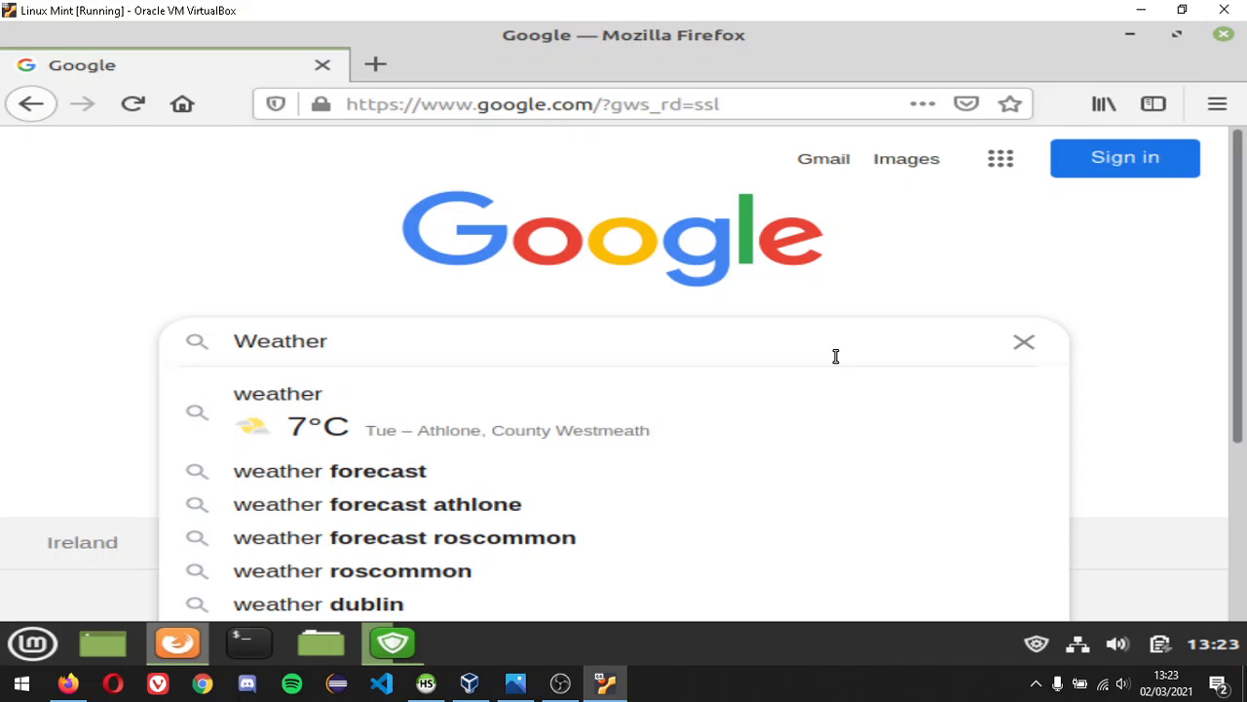
left_click(565, 428)
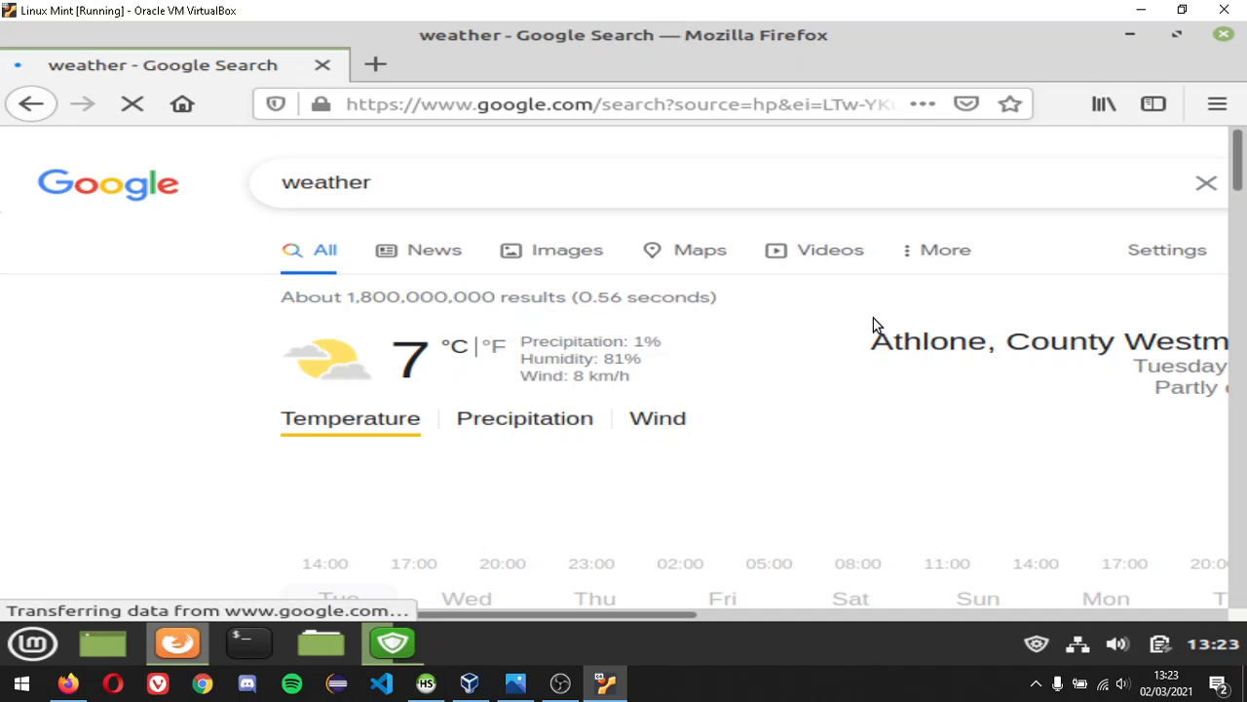
scroll(945, 523, "down", 1)
scroll(954, 449, "down", 3)
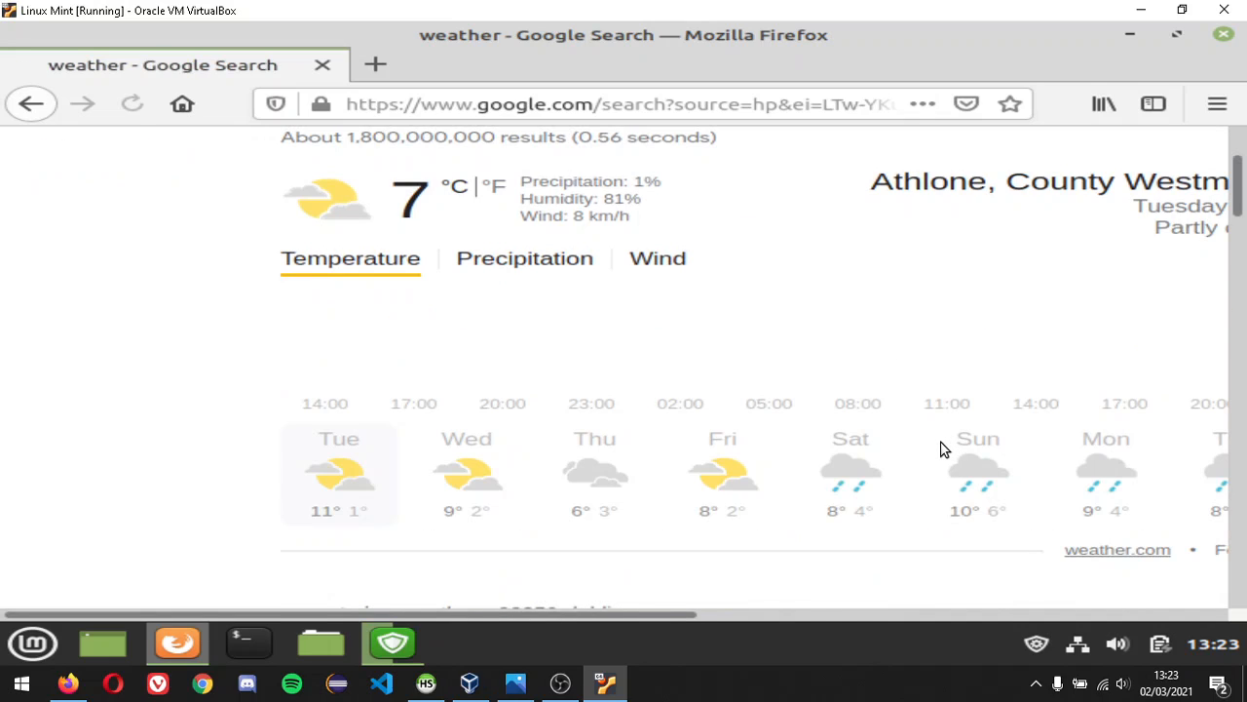
scroll(943, 448, "down", 5)
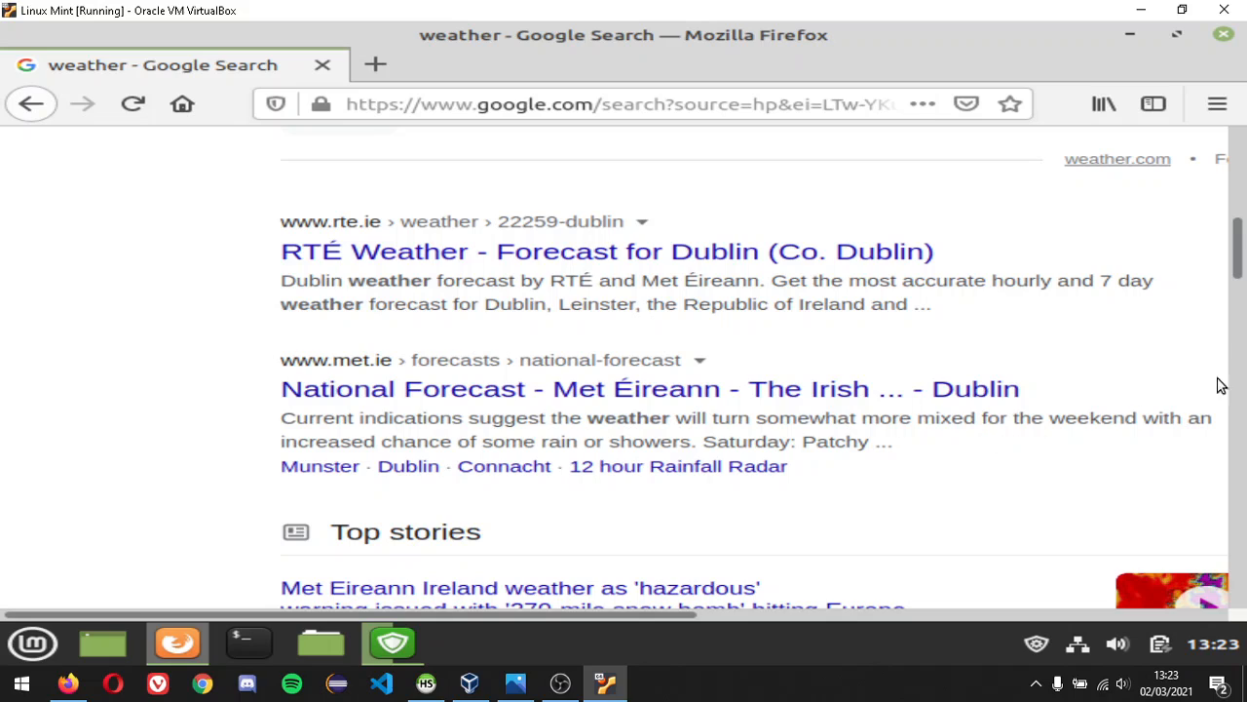
- Close Firefox, restore Update Manager to check the download, and bring OBS to the front
left_click(1232, 38)
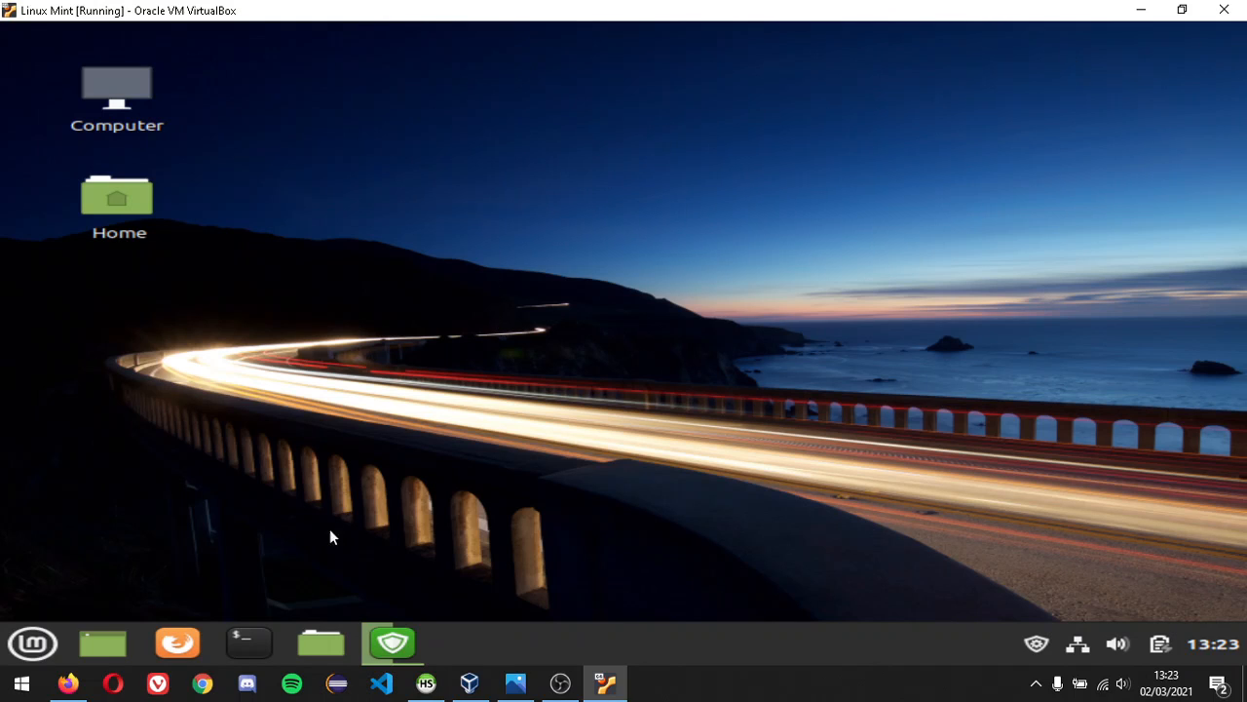
left_click(396, 647)
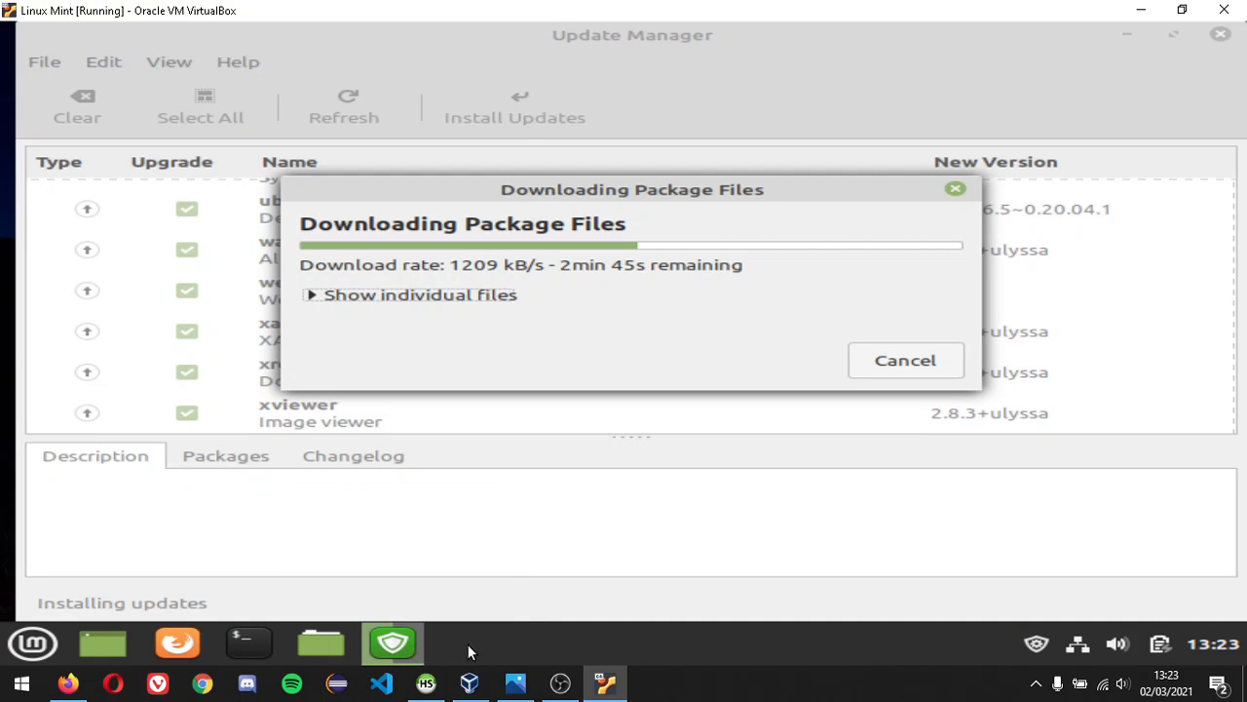
mouse_move(562, 682)
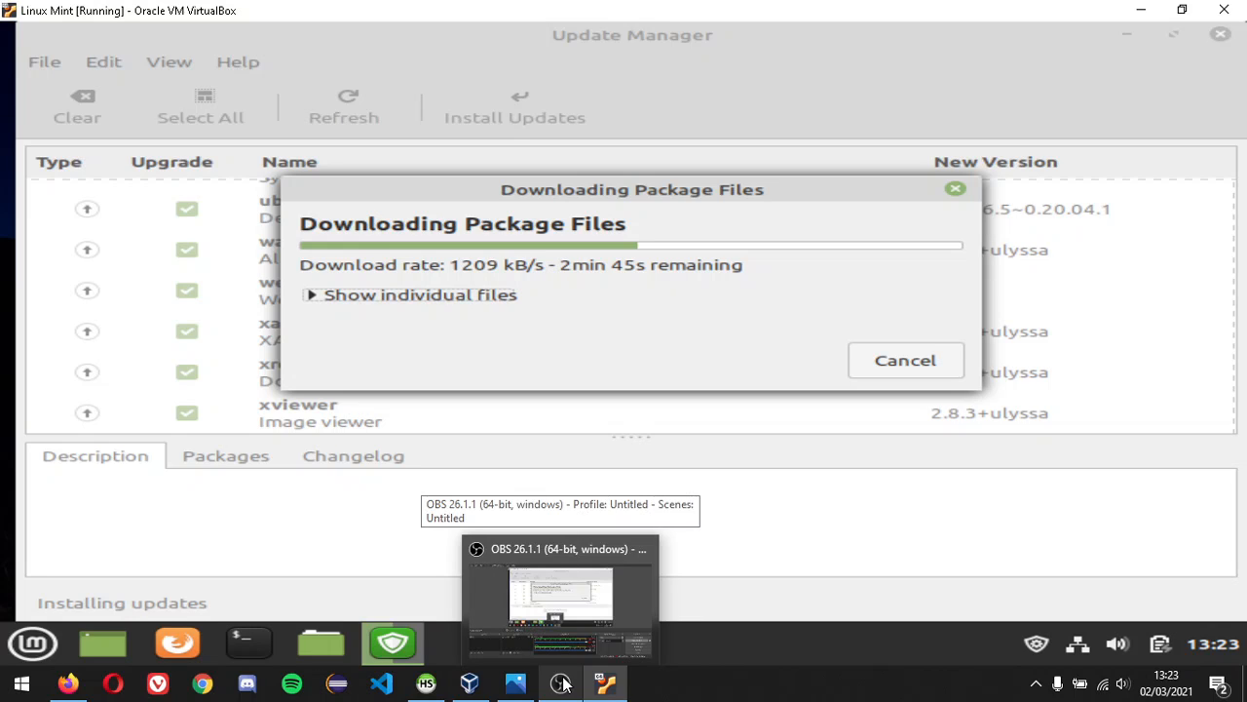
left_click(563, 684)
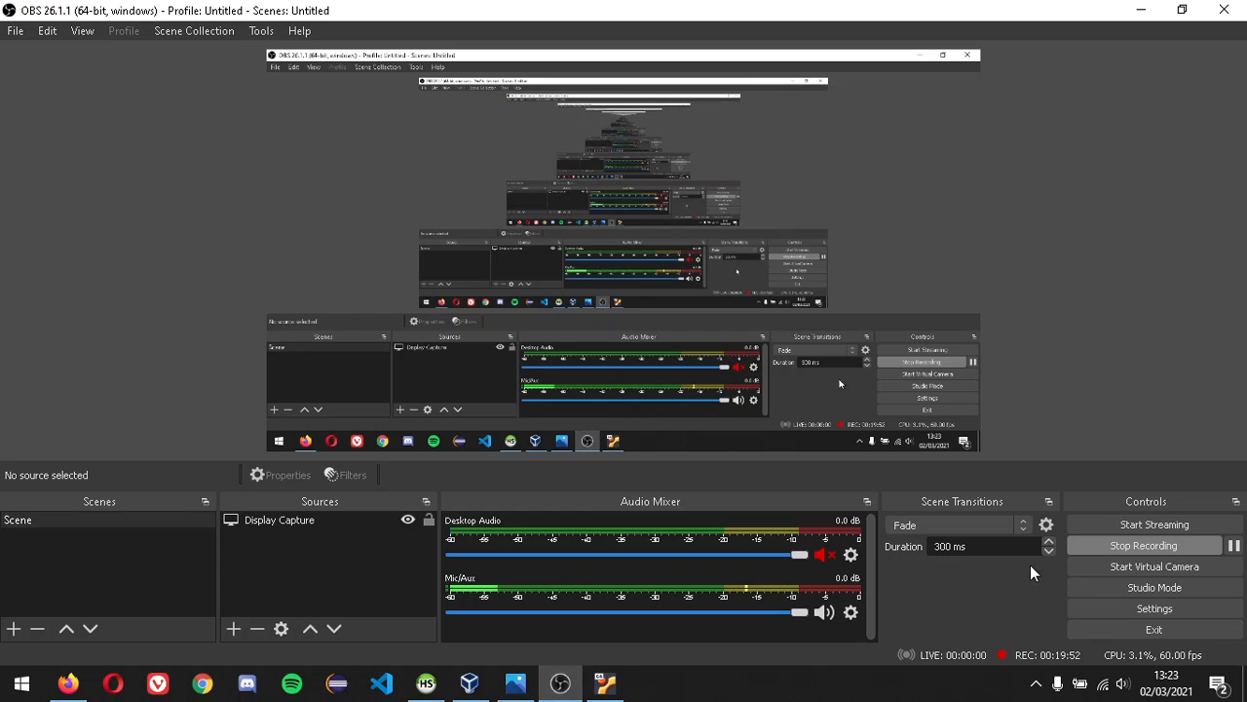